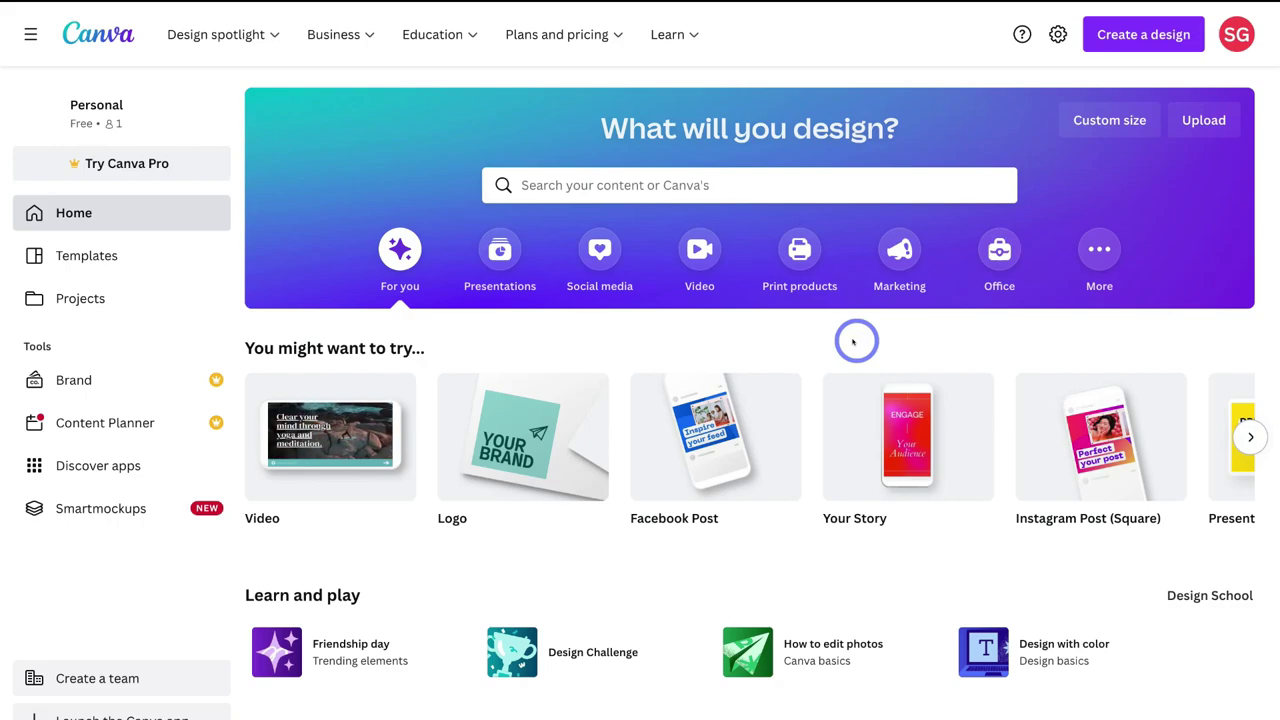
Search Canva's templates for "website" and open the Website template category
left_click(553, 187)
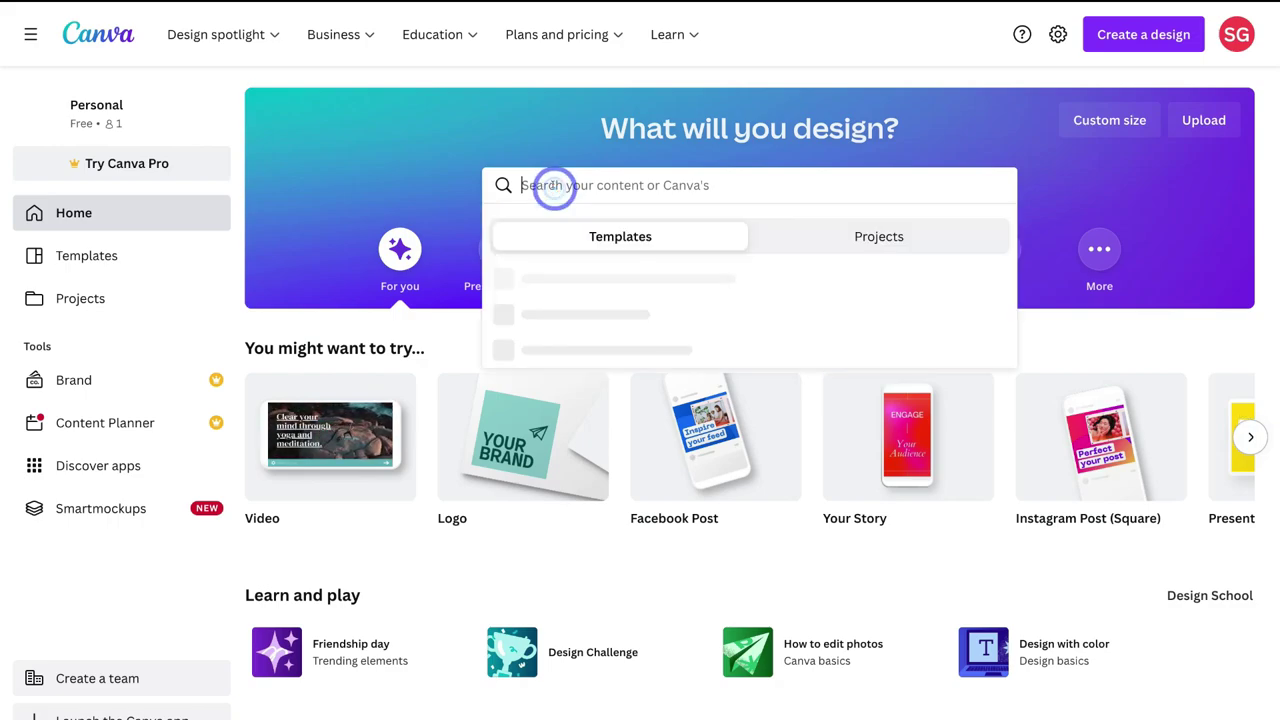
type("website")
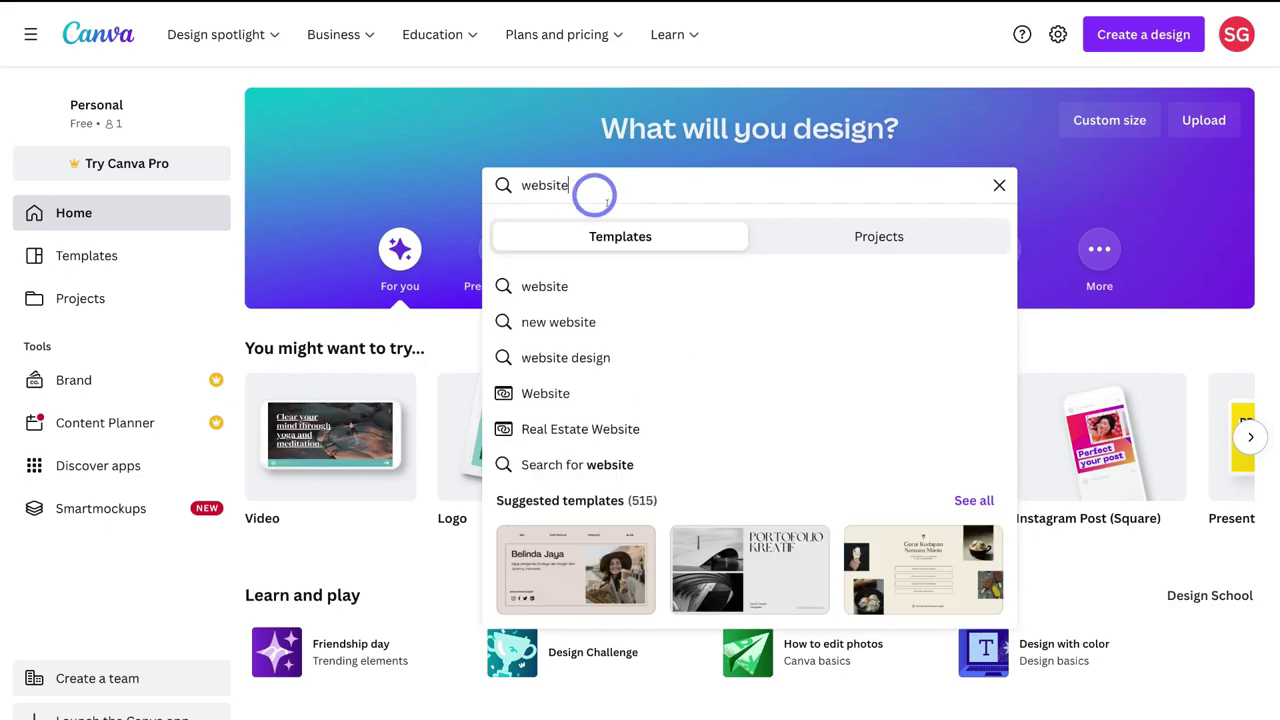
left_click(668, 394)
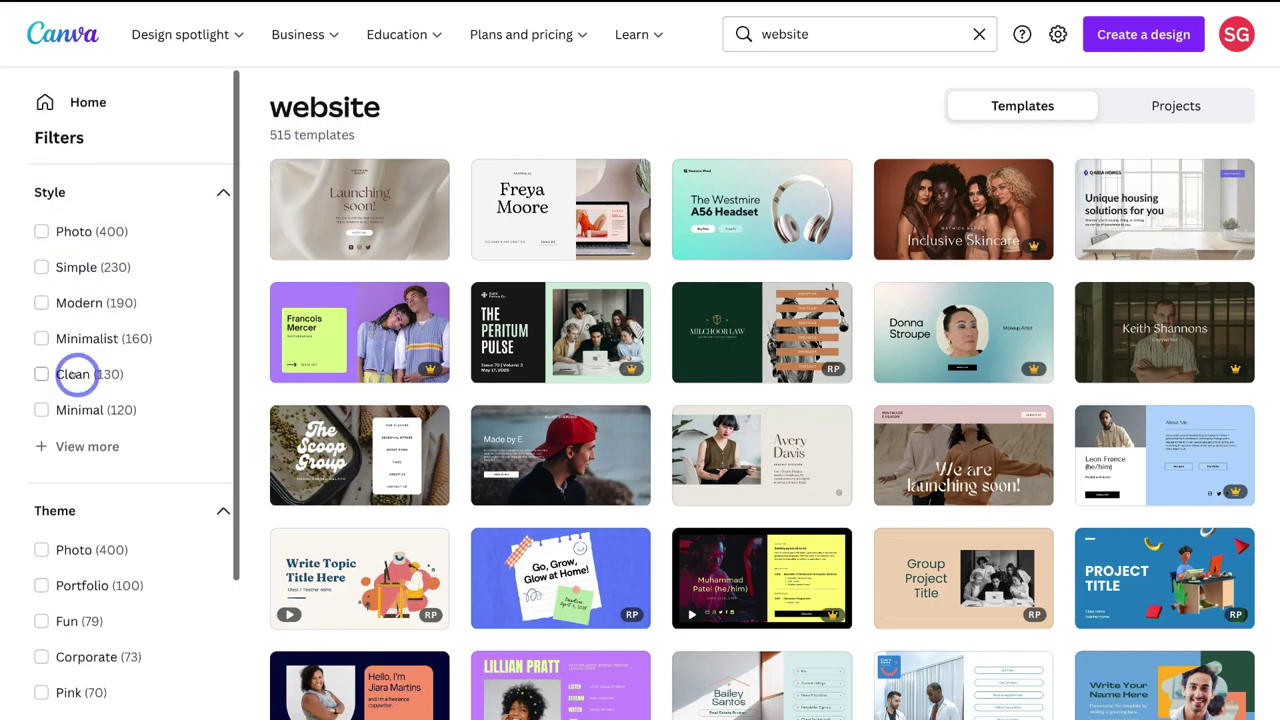
Filter the website templates to the Business theme and the Free price option
scroll(75, 375, "down", 3)
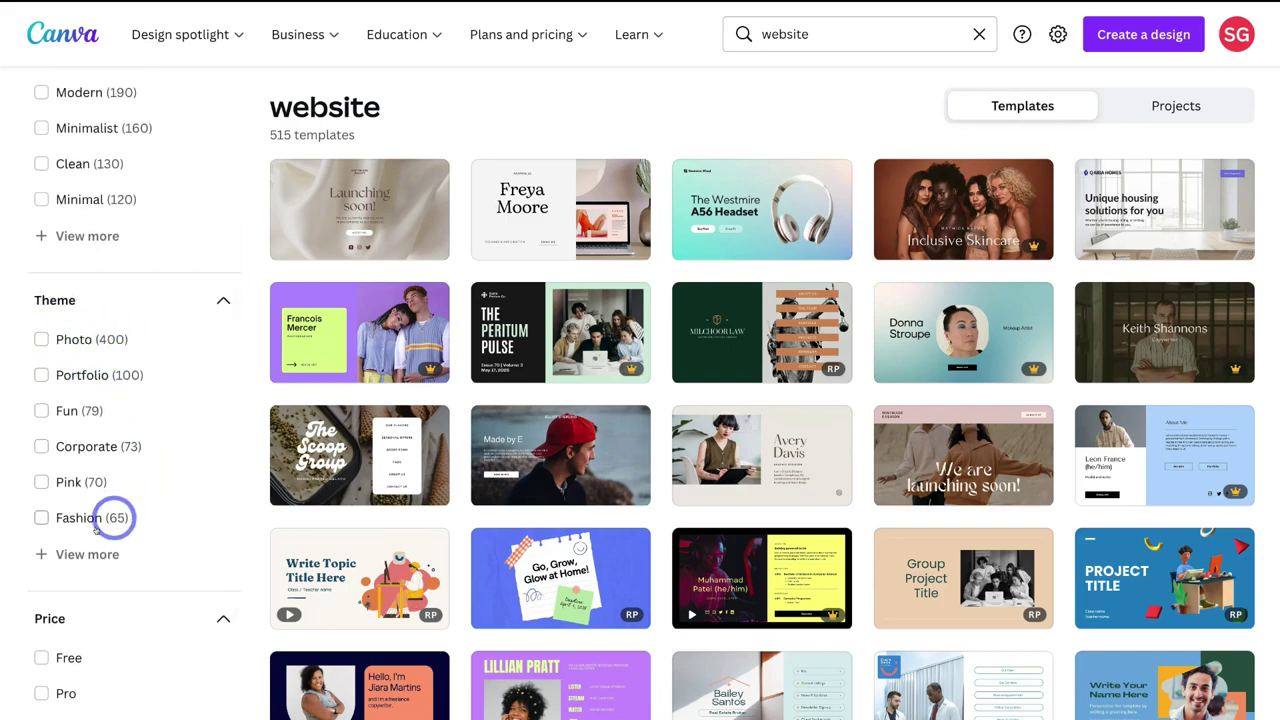
left_click(64, 553)
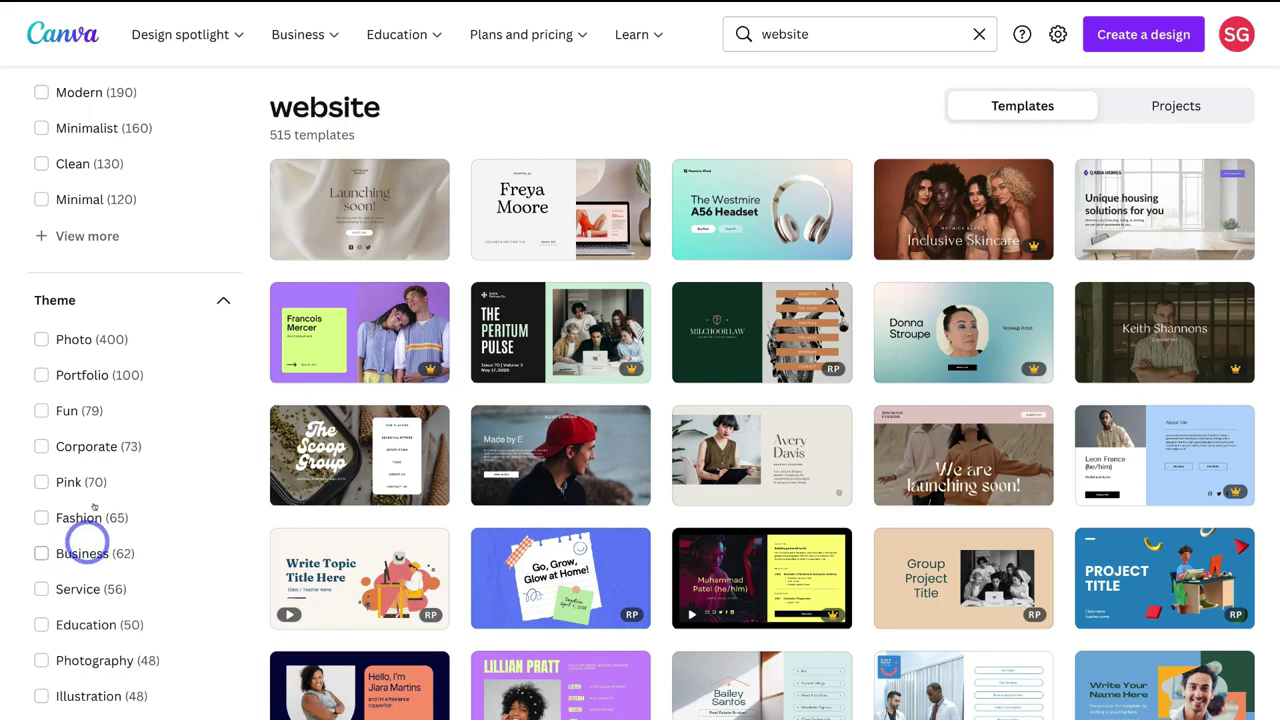
scroll(95, 500, "down", 1)
scroll(94, 501, "down", 1)
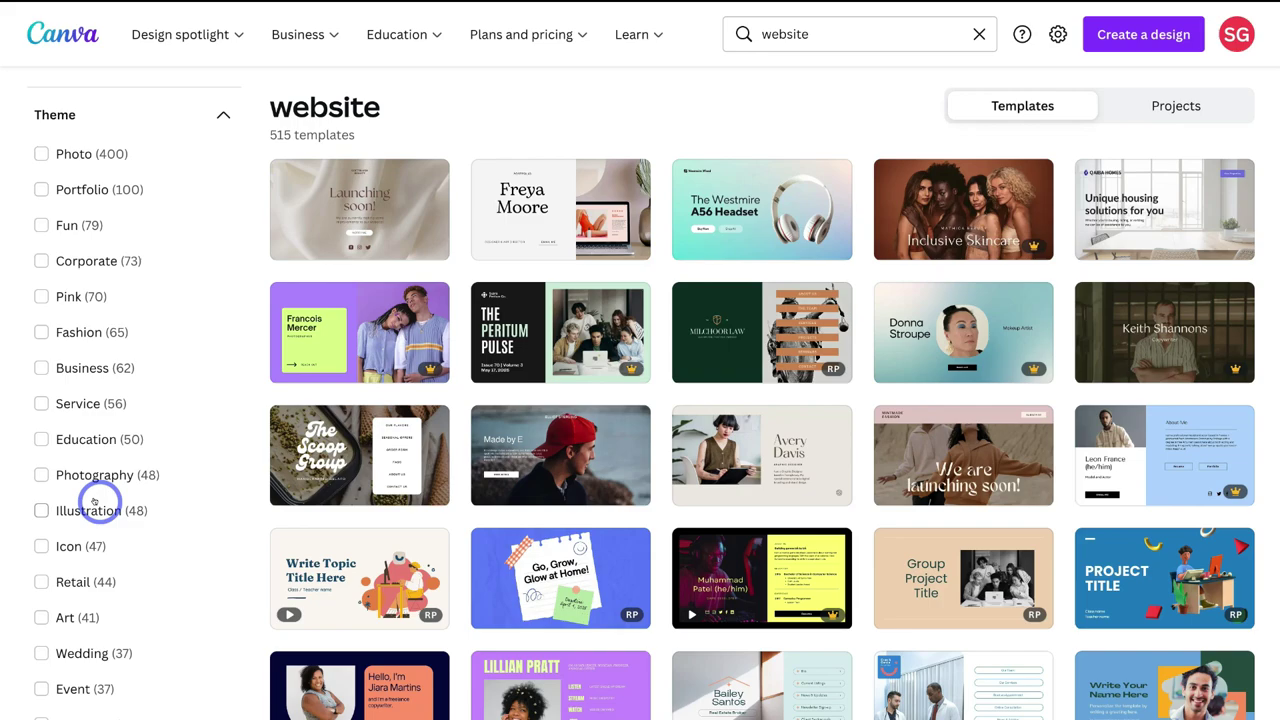
left_click(40, 367)
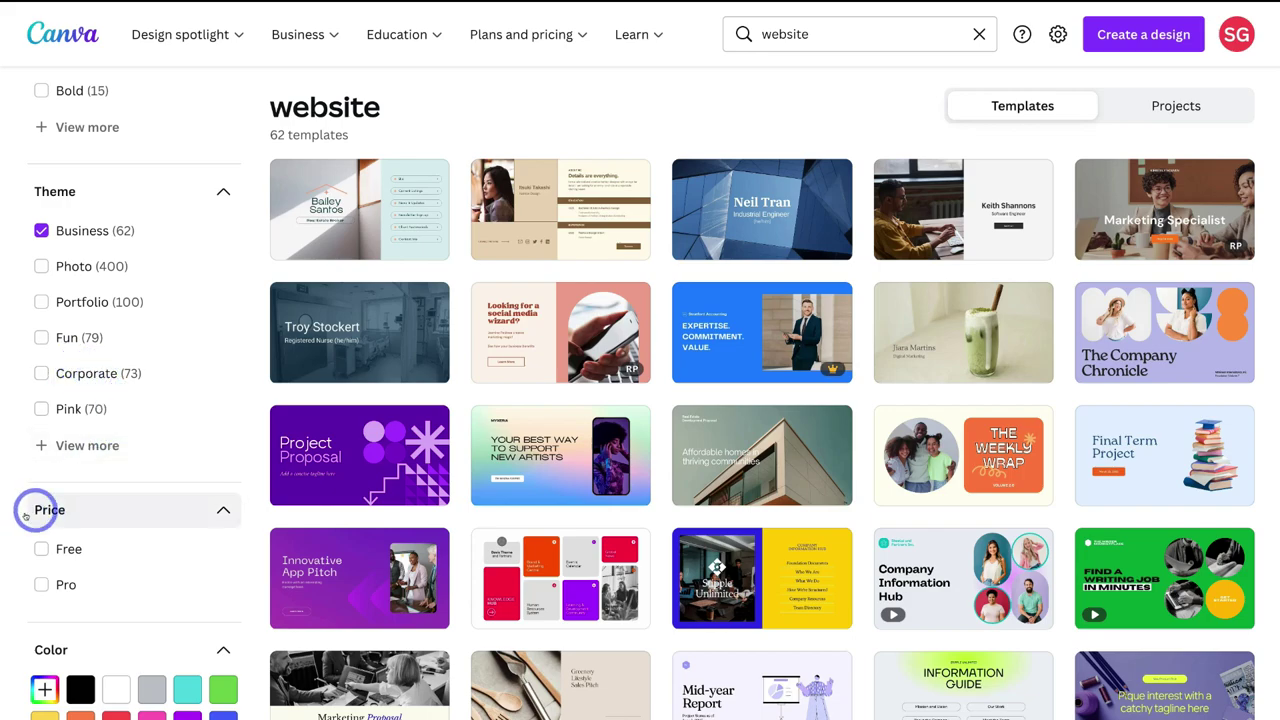
left_click(41, 547)
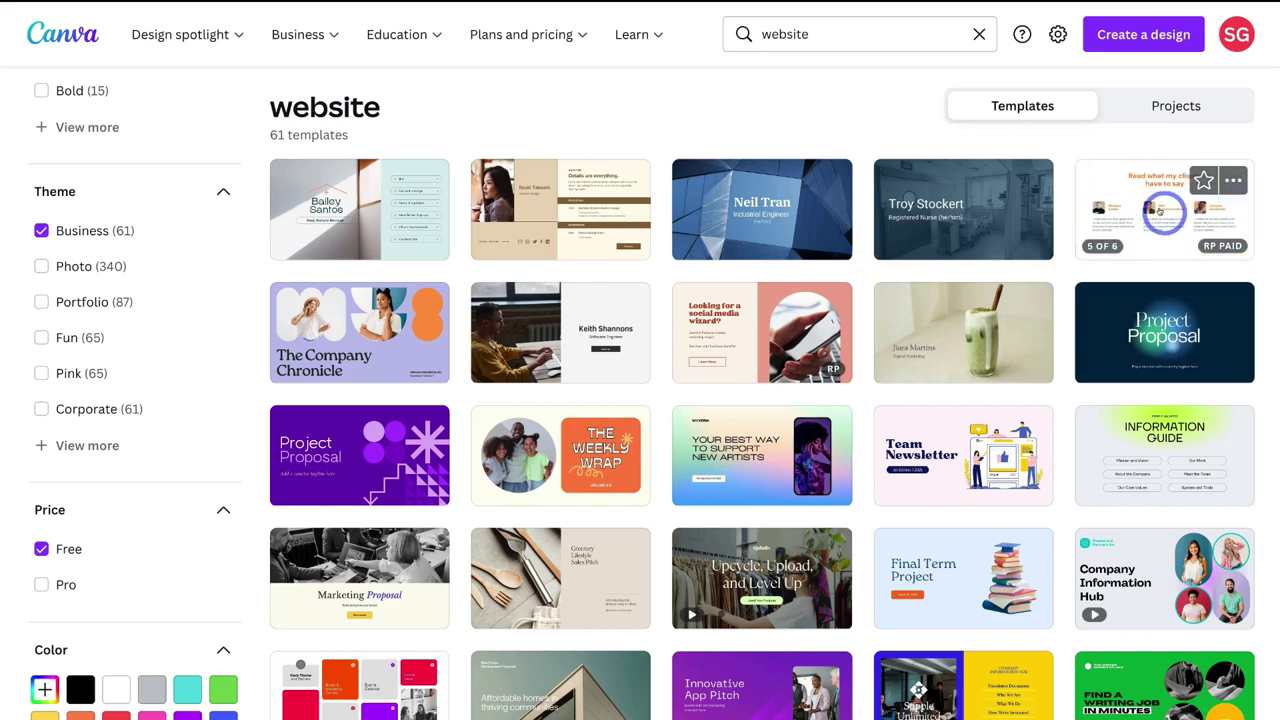
Open the orange Marketing Specialist consultancy template for editing and look through its page sections
left_click(1164, 212)
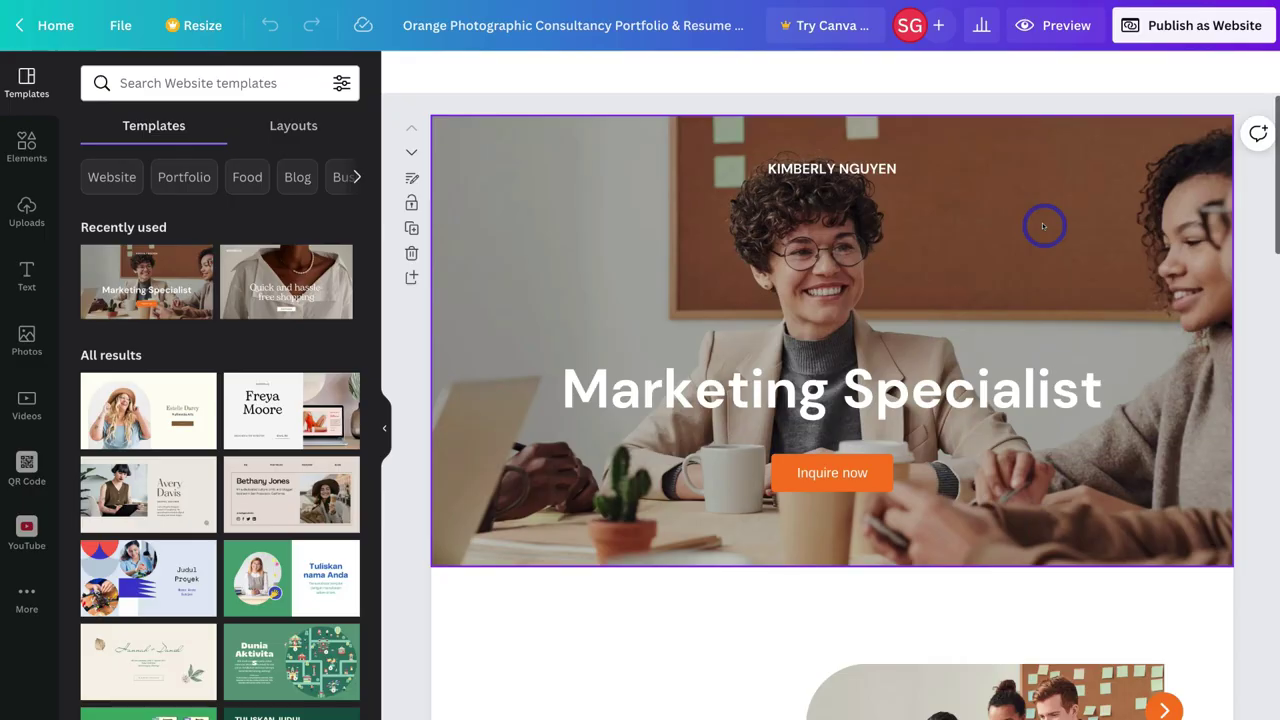
scroll(1043, 226, "down", 4)
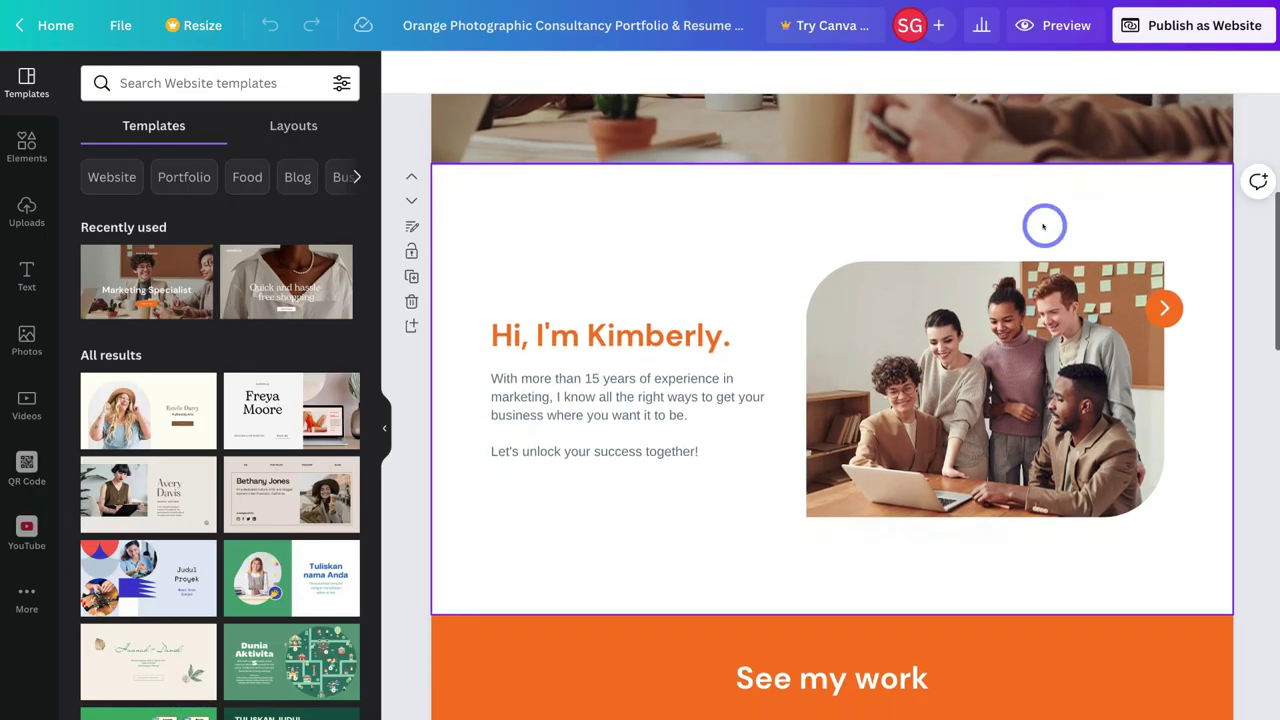
scroll(1043, 226, "down", 8)
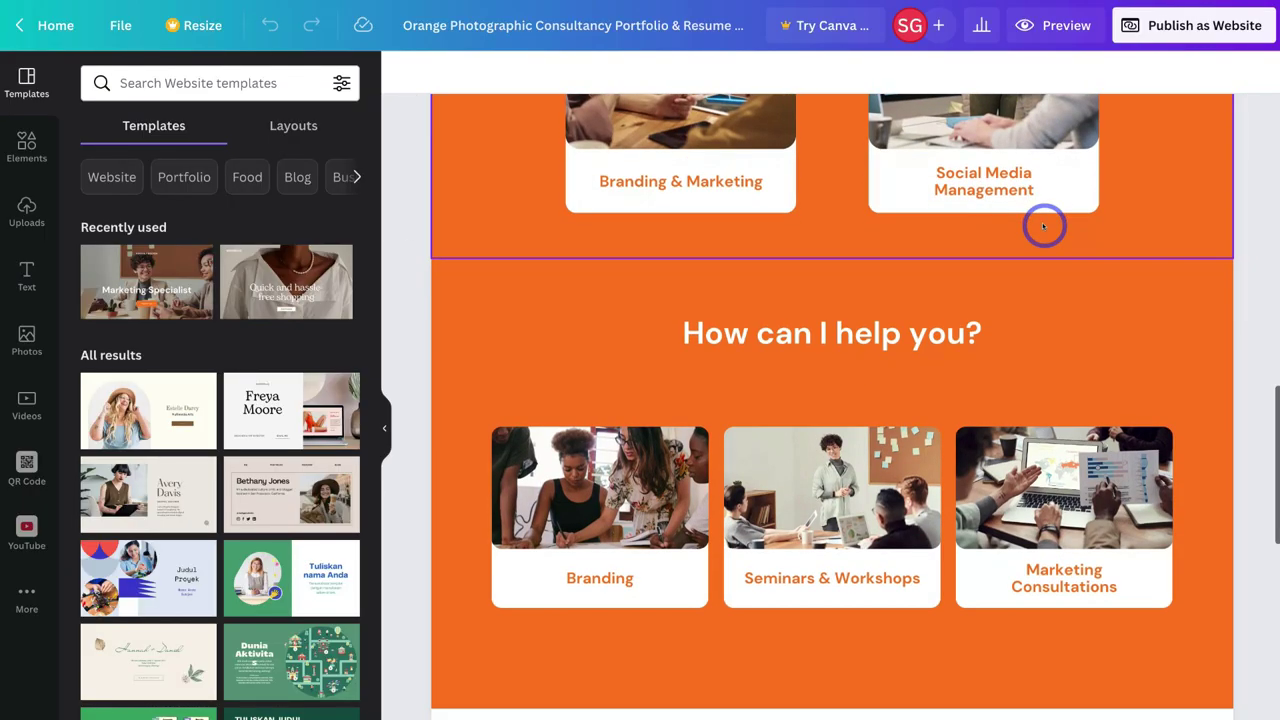
scroll(1043, 226, "up", 12)
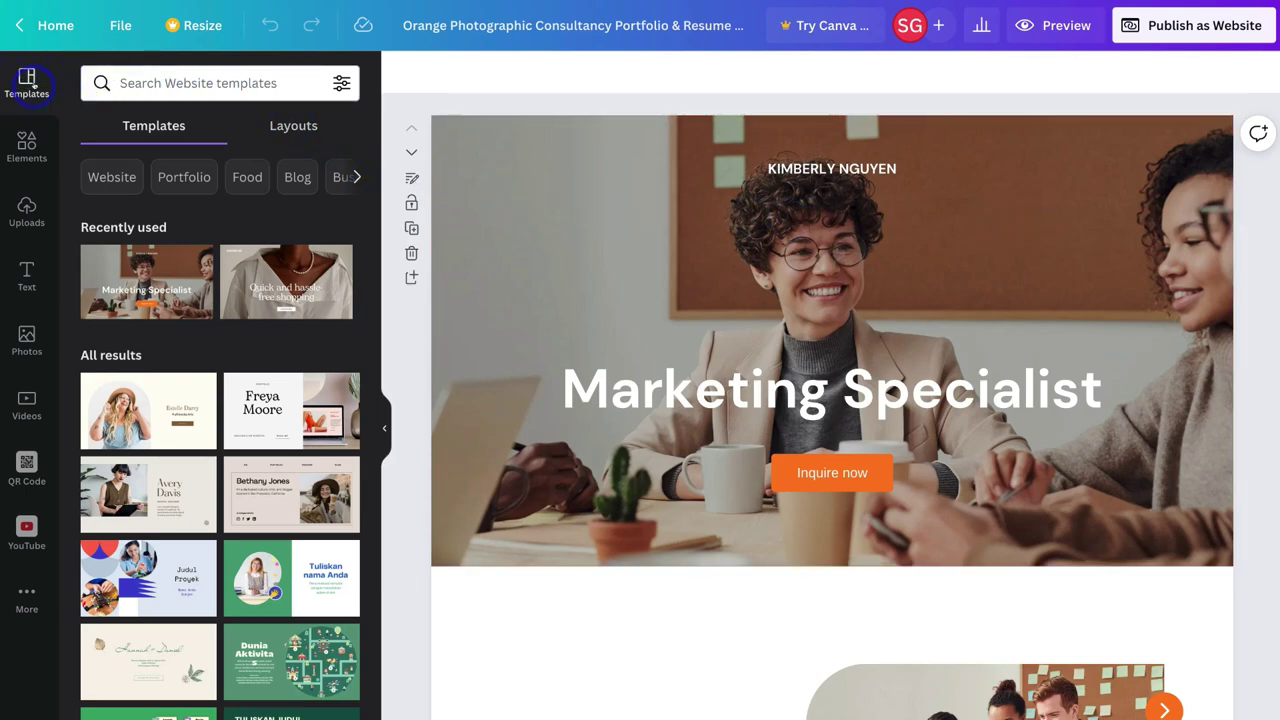
Search the website templates inside the editor for "cafe"
left_click(130, 83)
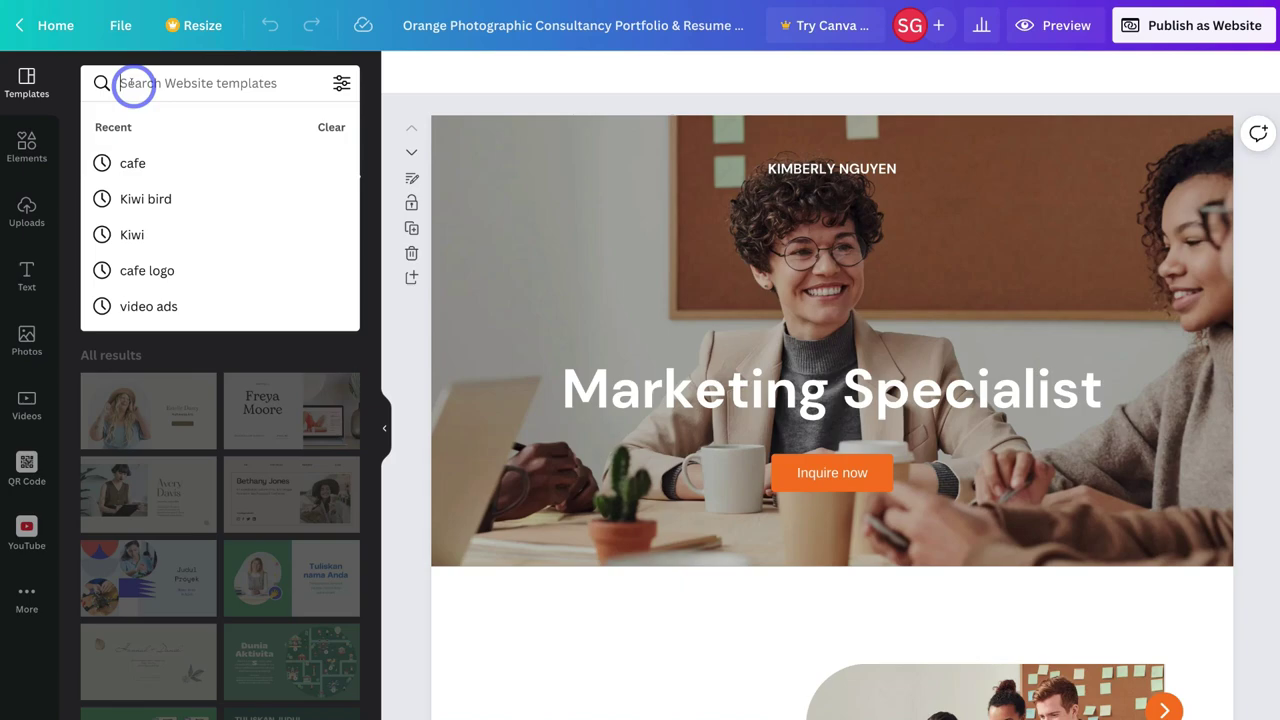
type("cafe")
key("Return")
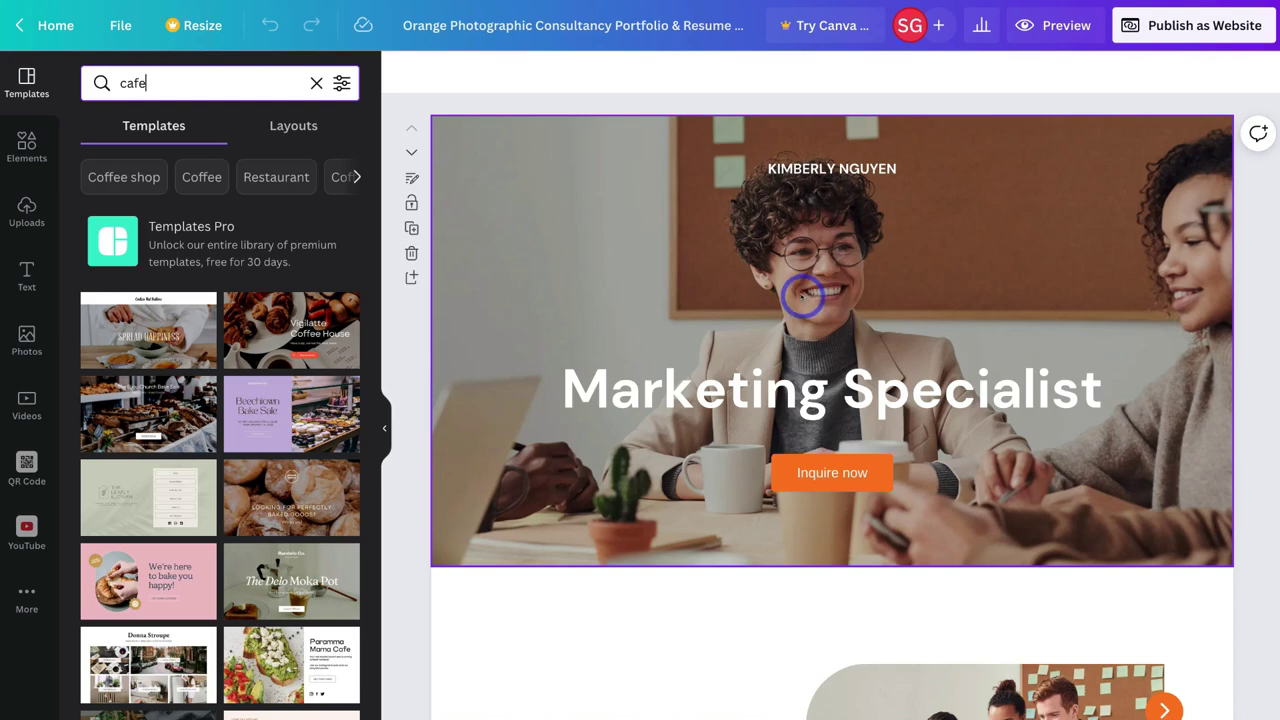
Preview the website on desktop and set it to With navigation
left_click(1046, 30)
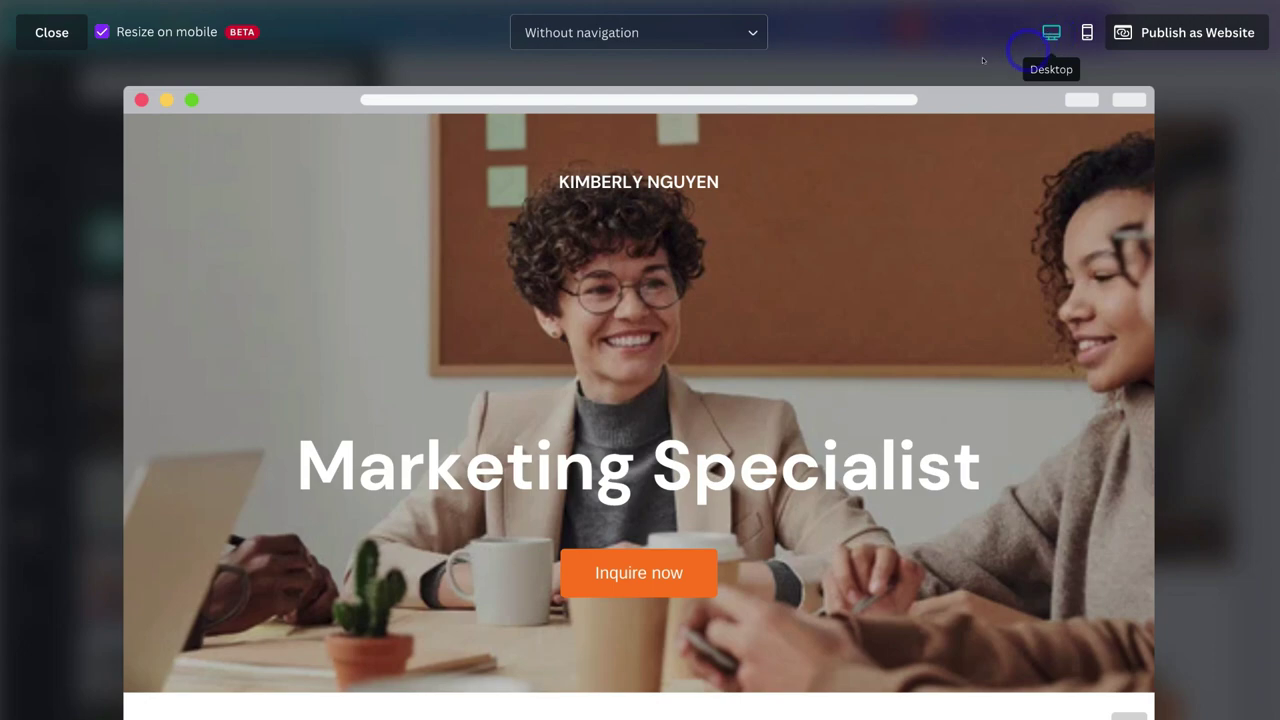
left_click(704, 33)
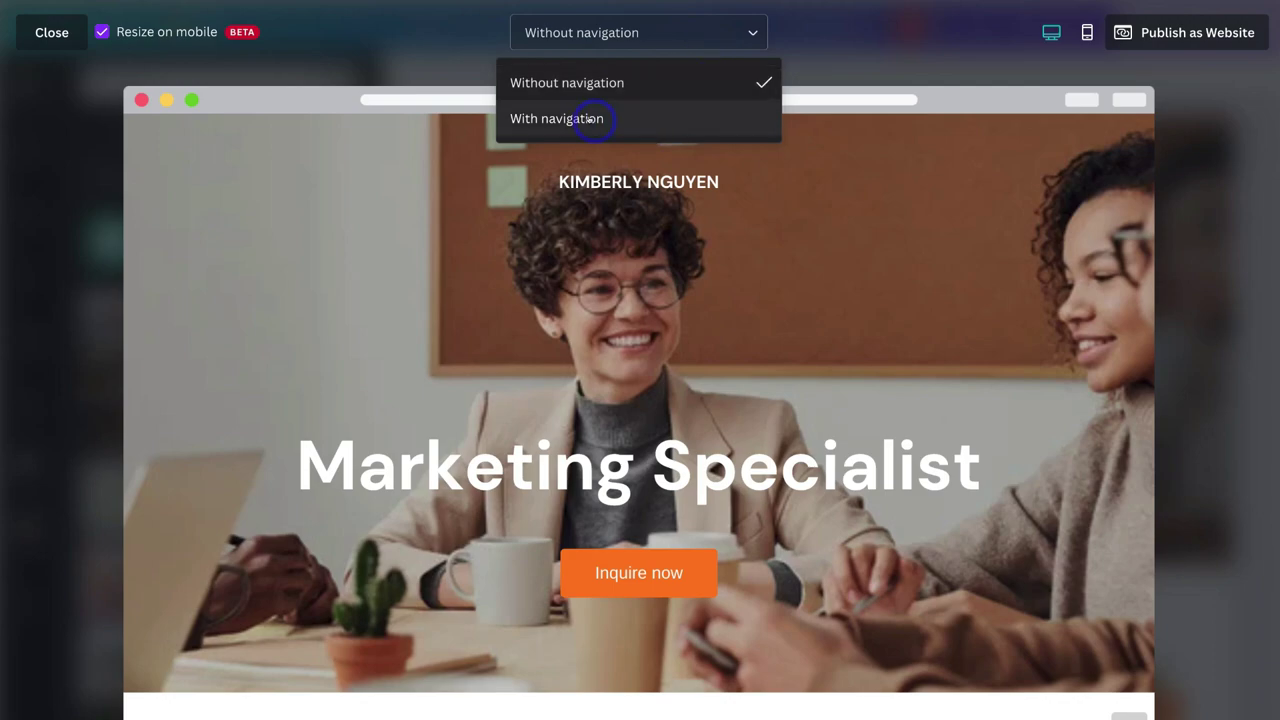
left_click(678, 119)
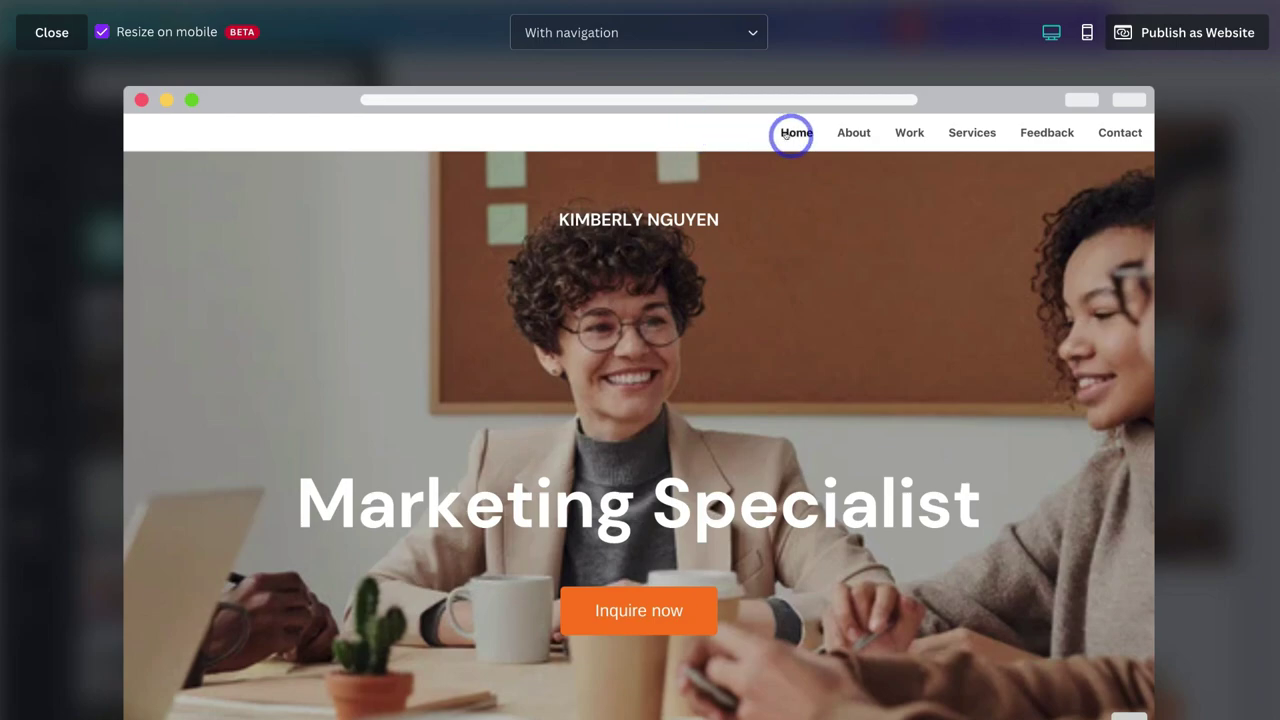
Check the desktop preview's navigation links for the About, Work, Services and Feedback sections
left_click(853, 132)
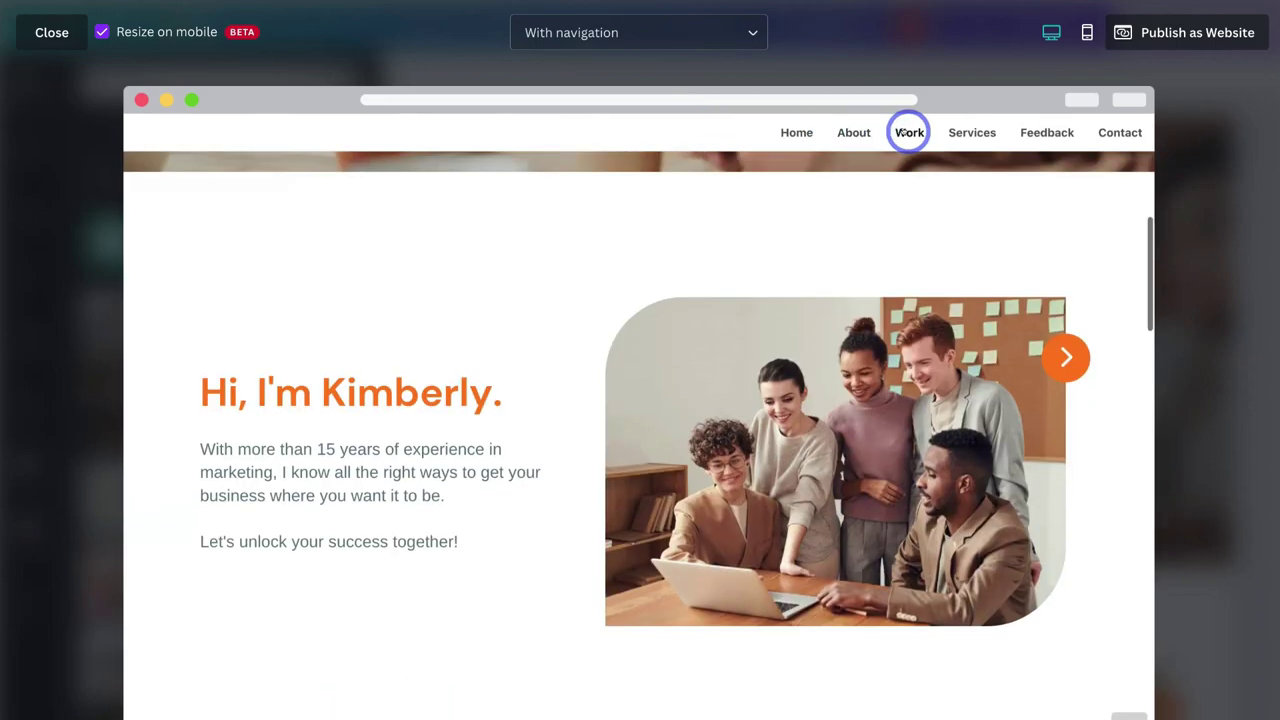
left_click(903, 132)
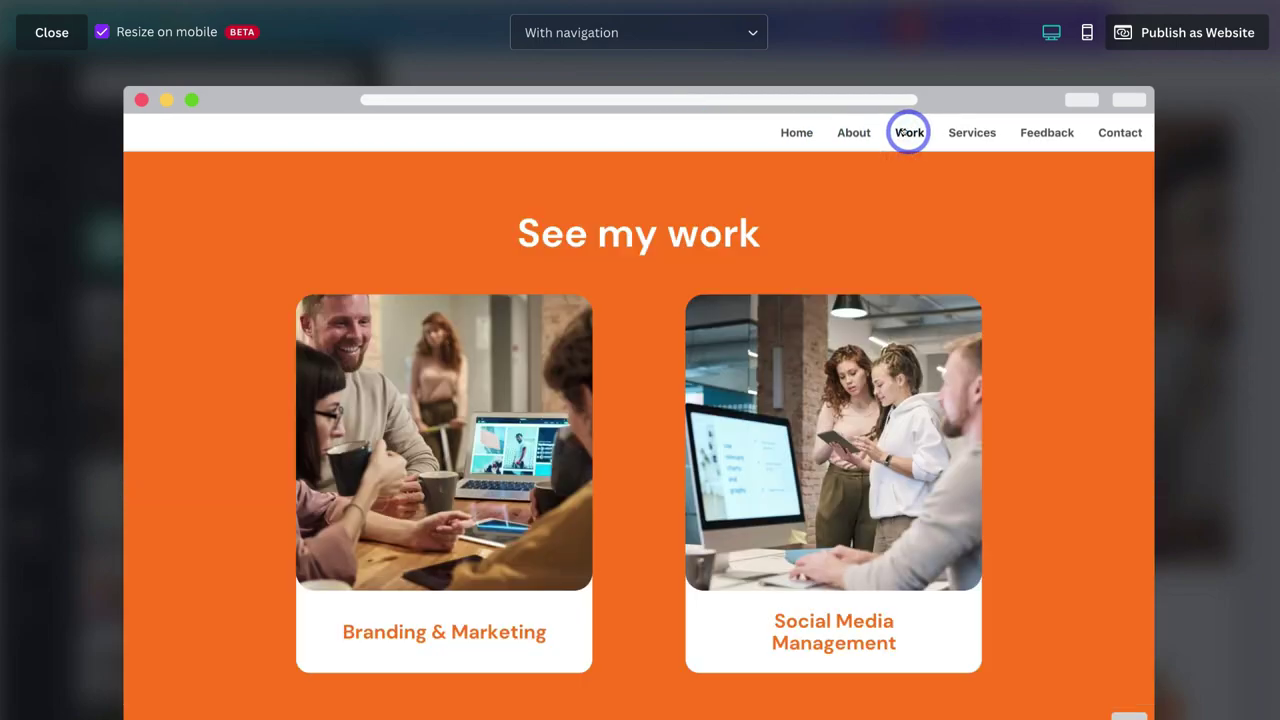
left_click(971, 132)
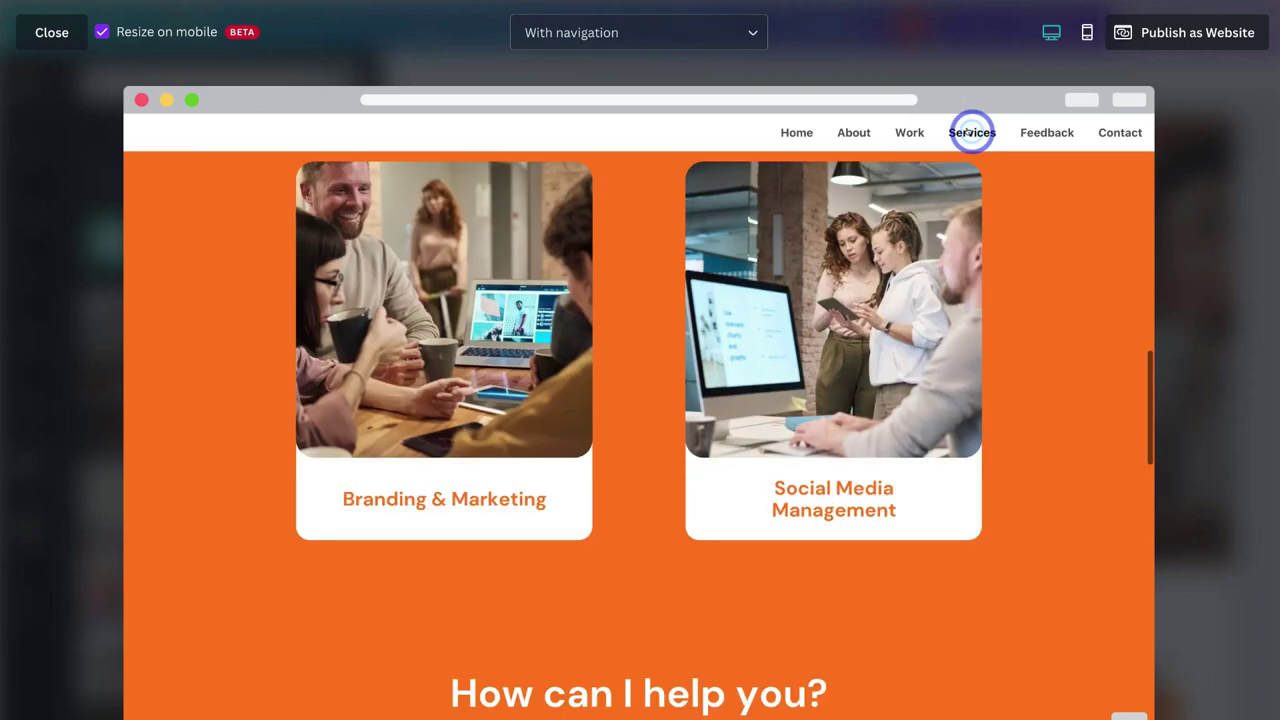
left_click(1040, 131)
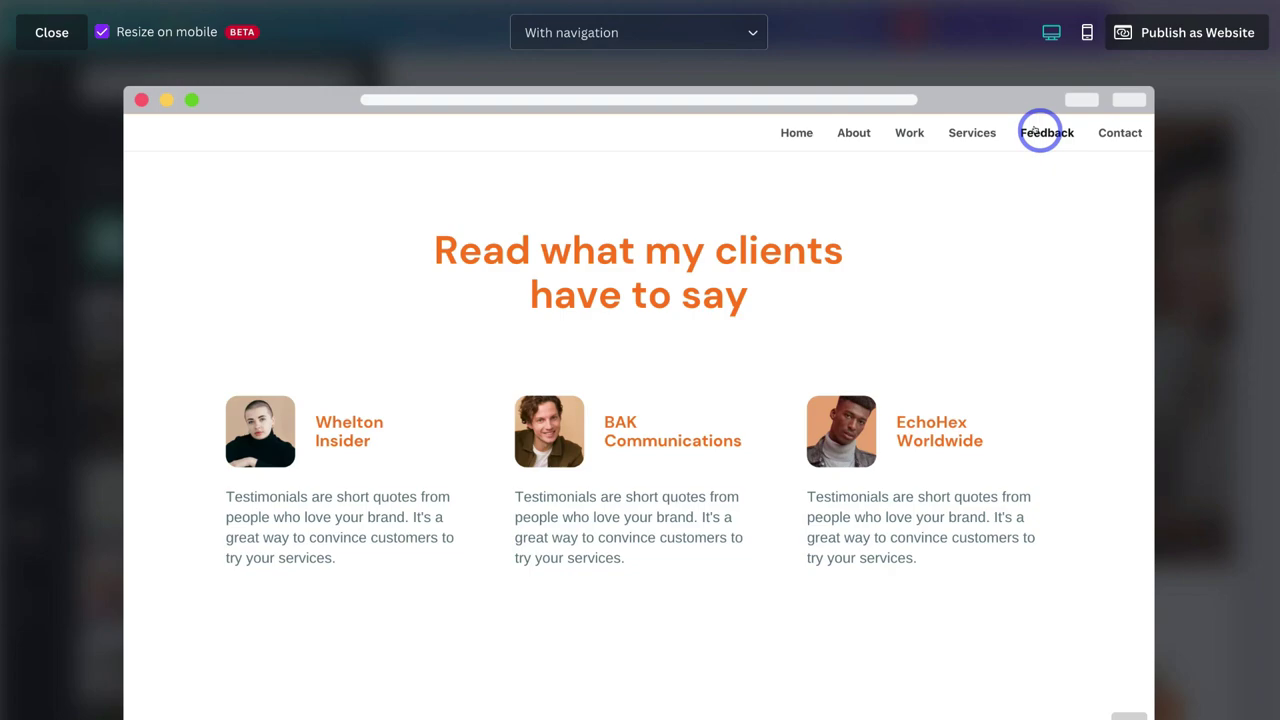
scroll(951, 237, "up", 2)
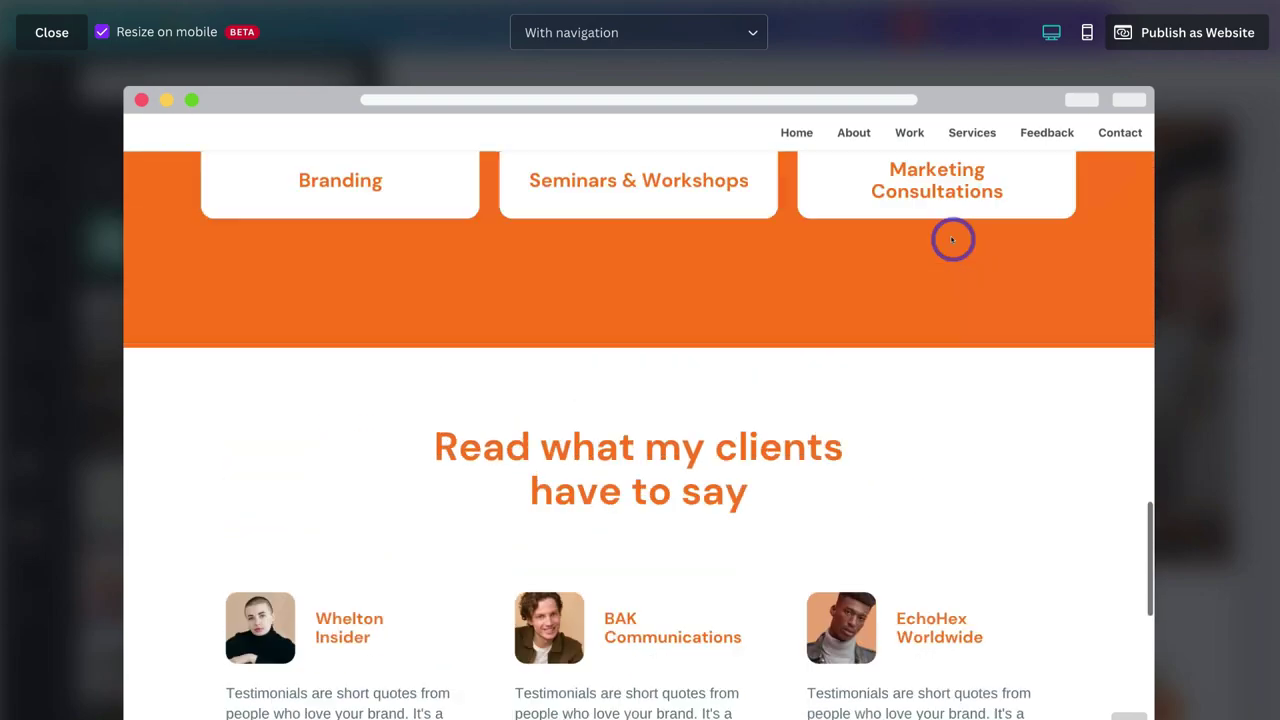
scroll(952, 240, "up", 10)
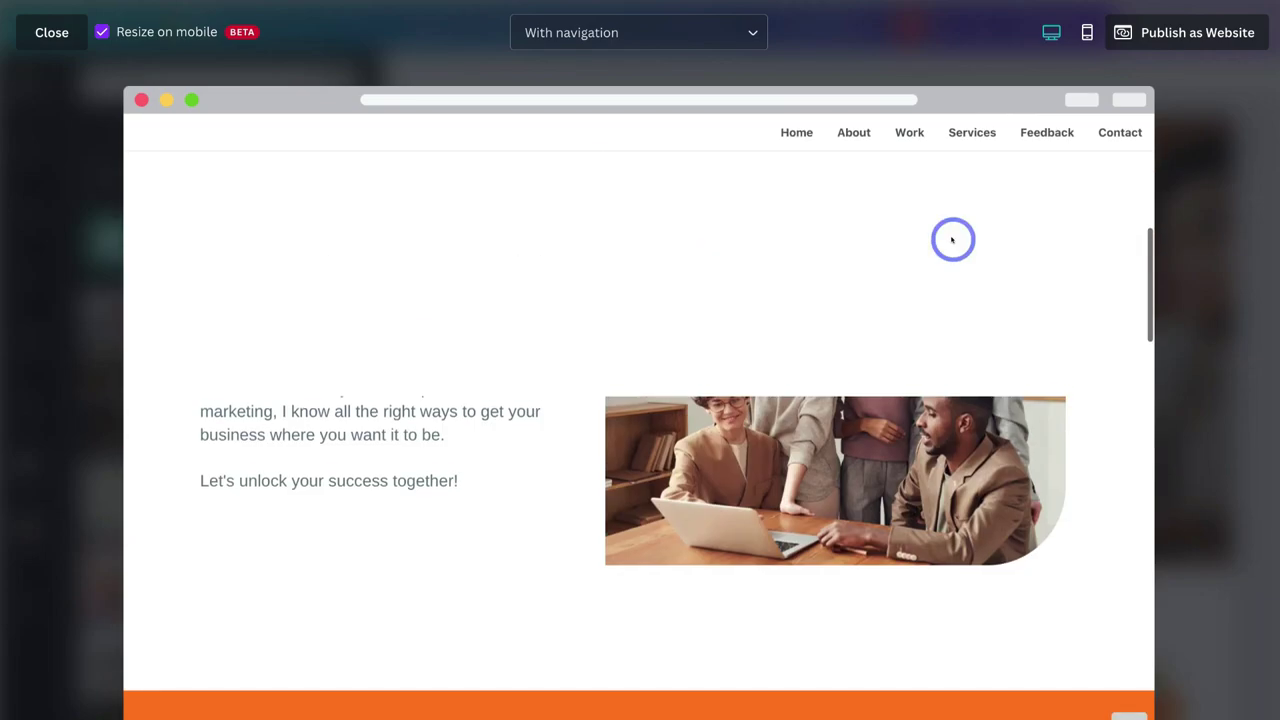
scroll(952, 240, "up", 5)
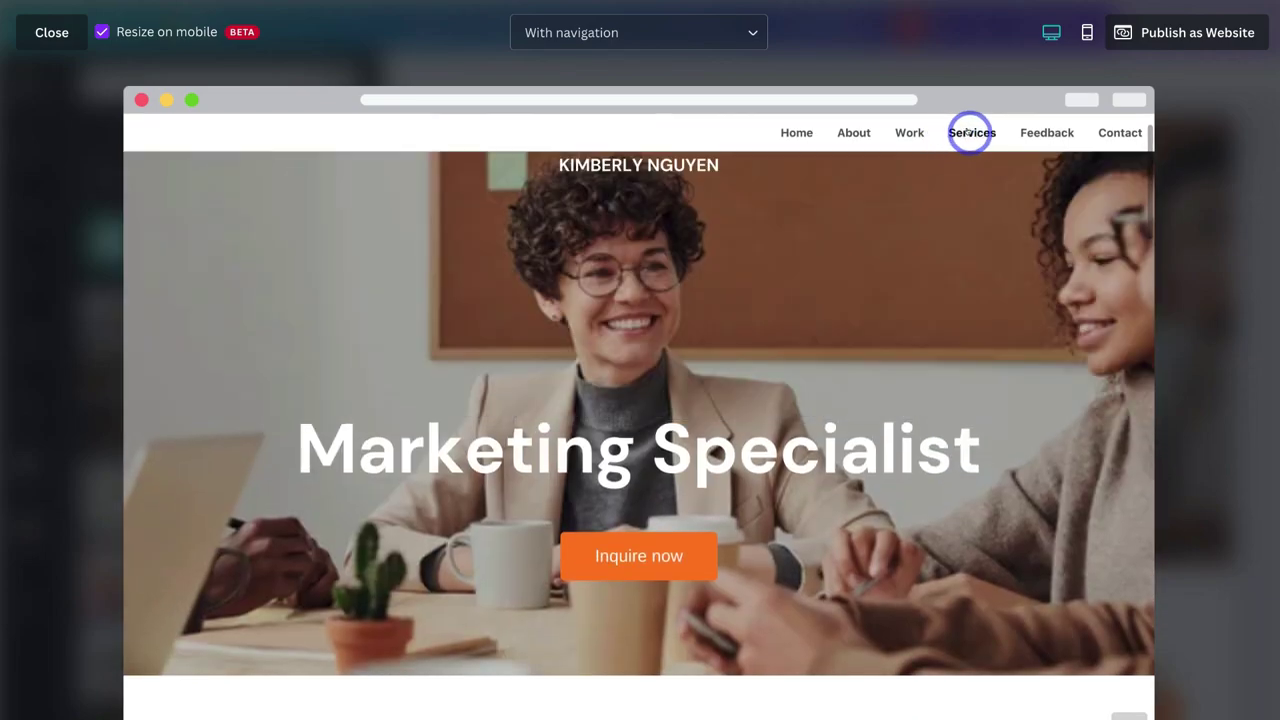
left_click(971, 133)
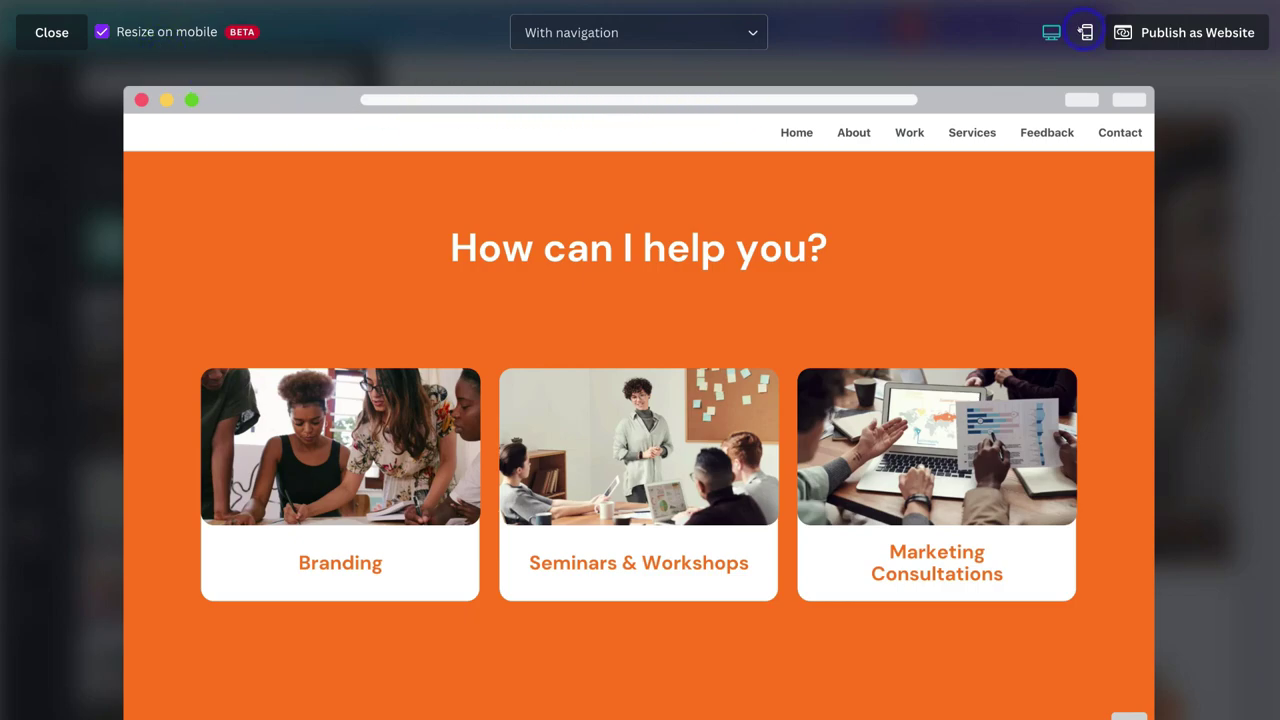
Examine the website's mobile preview, including its layout and navigation menu, and return to the editor
left_click(1088, 32)
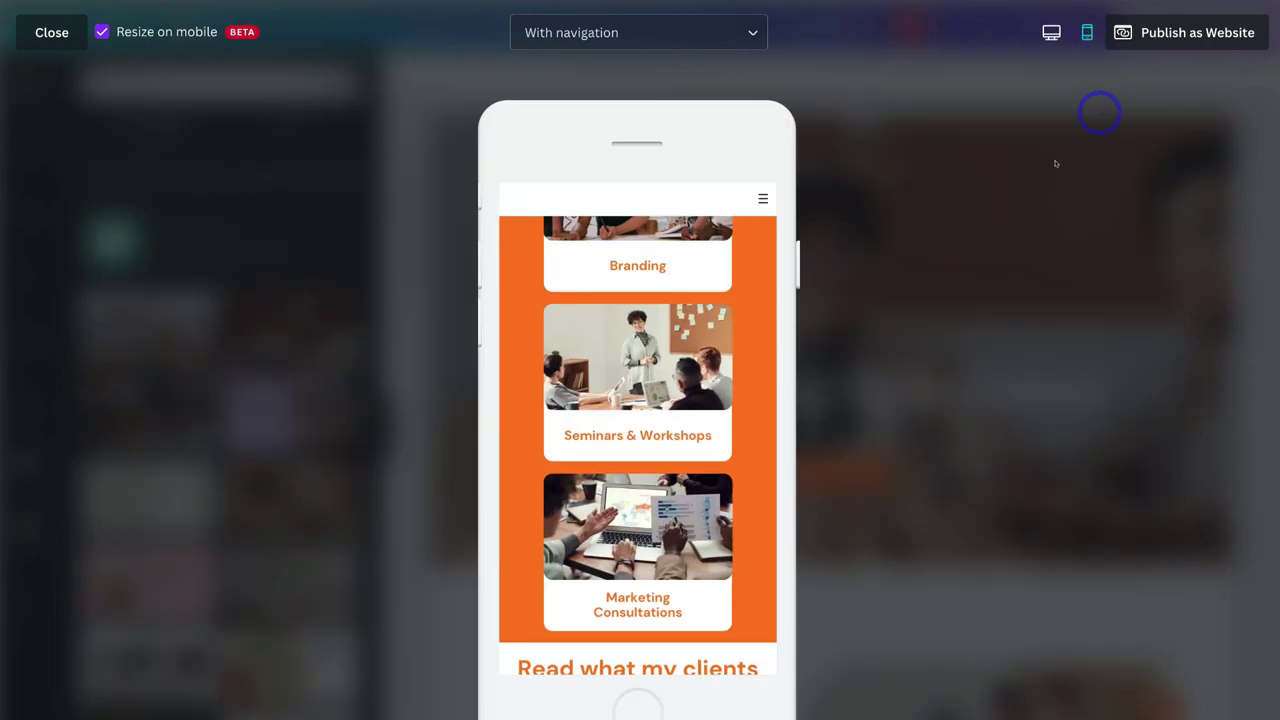
scroll(648, 298, "down", 1)
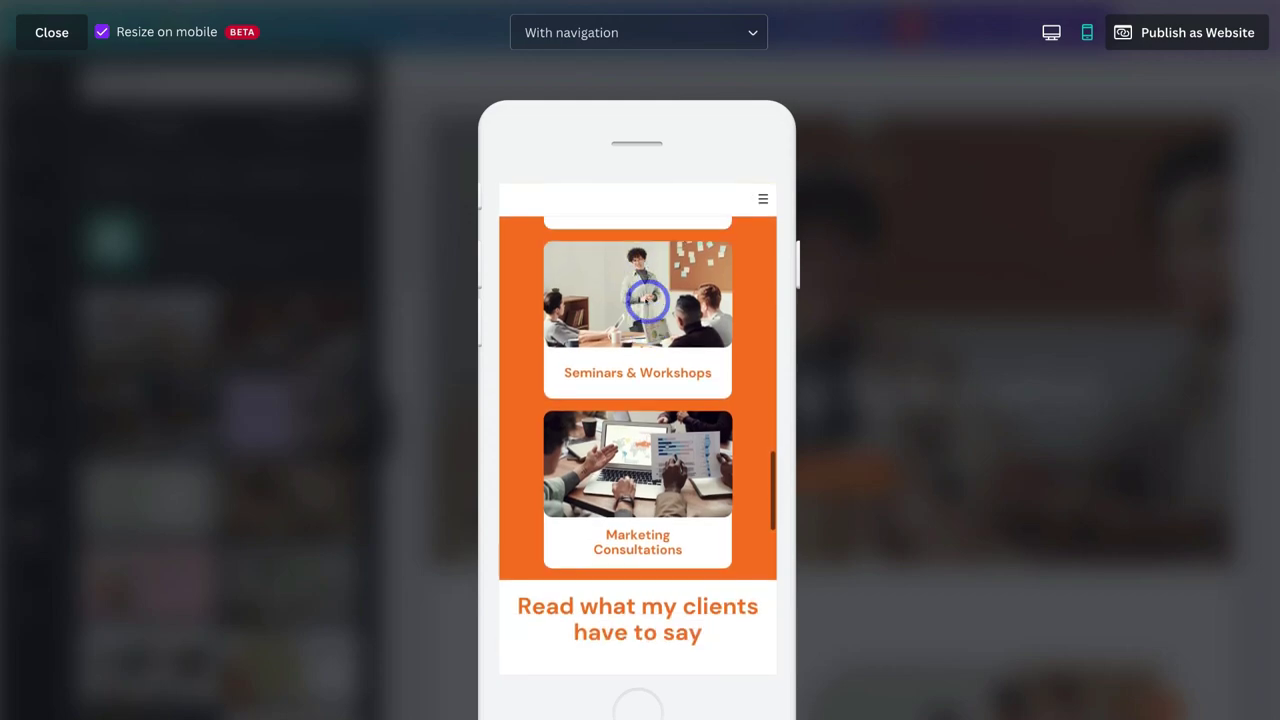
scroll(648, 300, "up", 2)
scroll(648, 298, "up", 10)
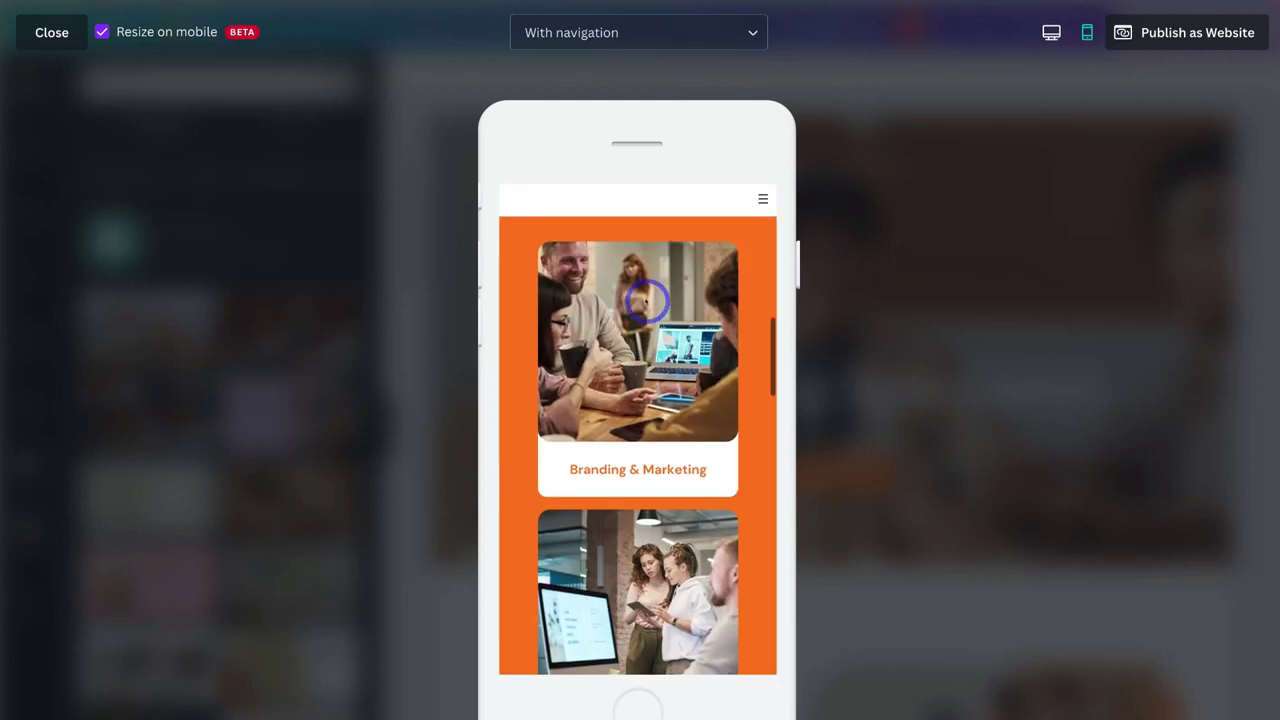
scroll(646, 298, "up", 5)
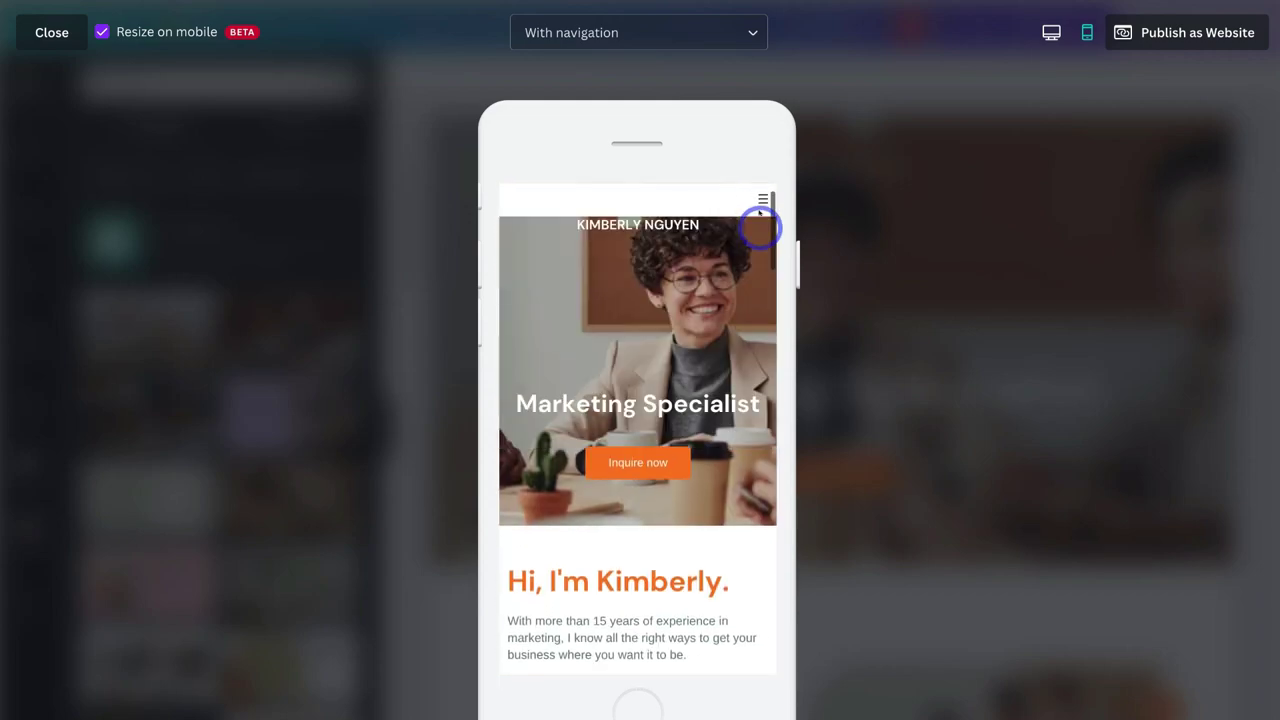
left_click(758, 200)
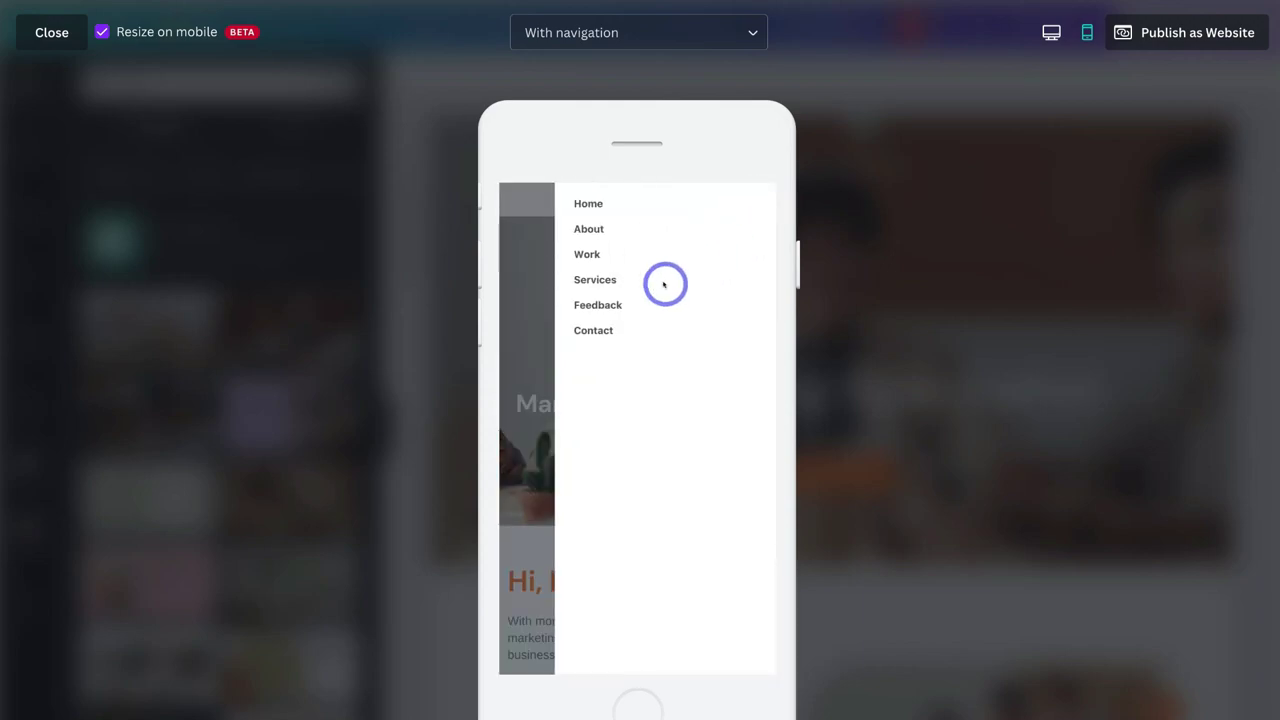
left_click(50, 33)
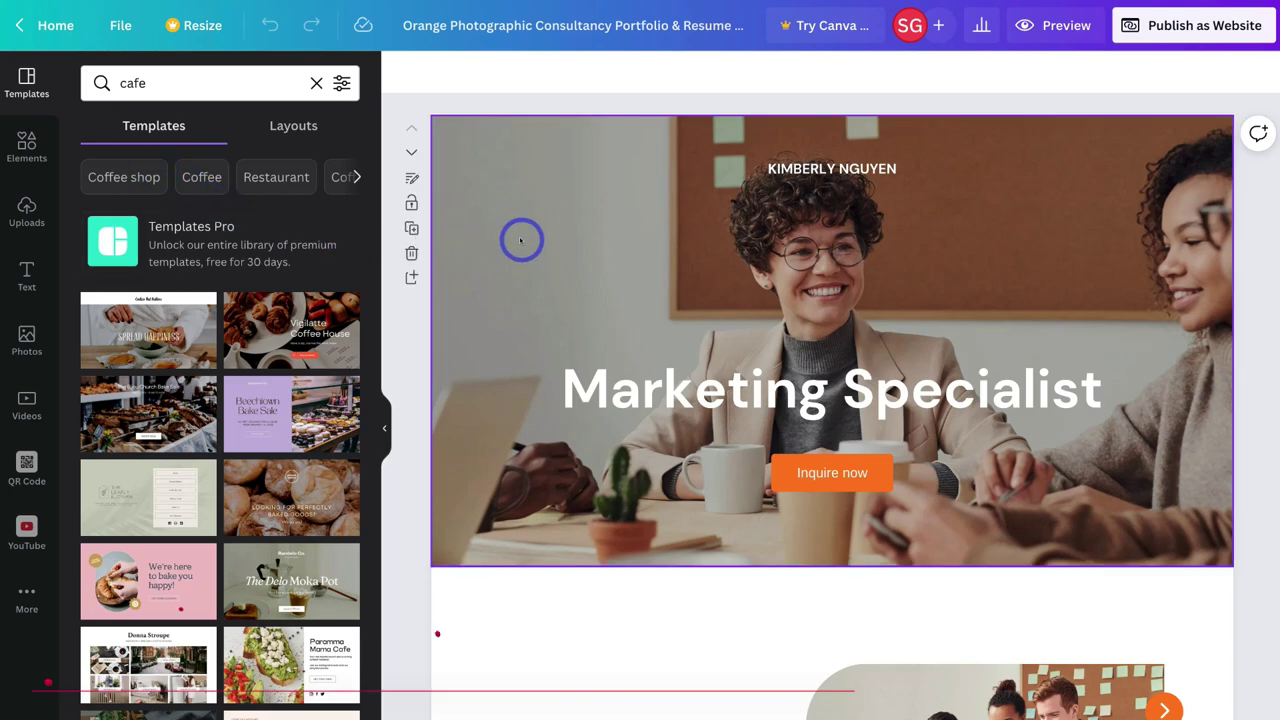
Open the Brand Kit colour settings from the text colour options of the orange introduction heading
scroll(524, 239, "down", 3)
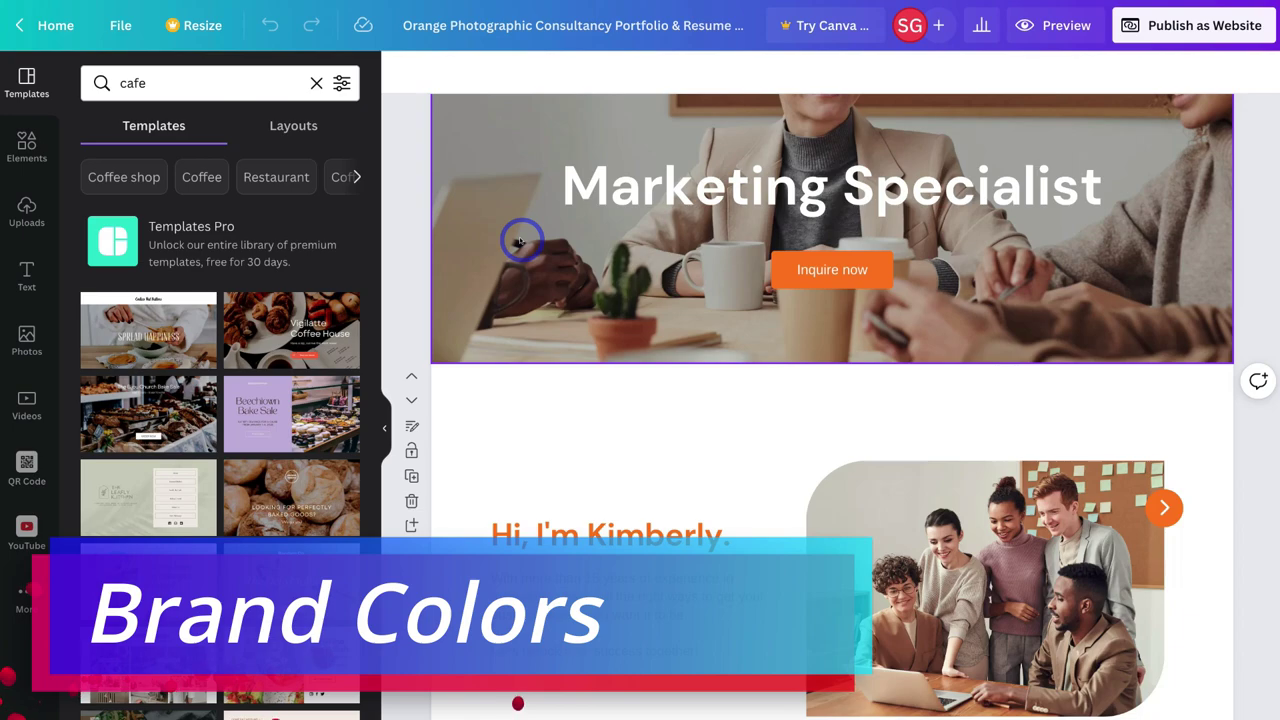
left_click(610, 533)
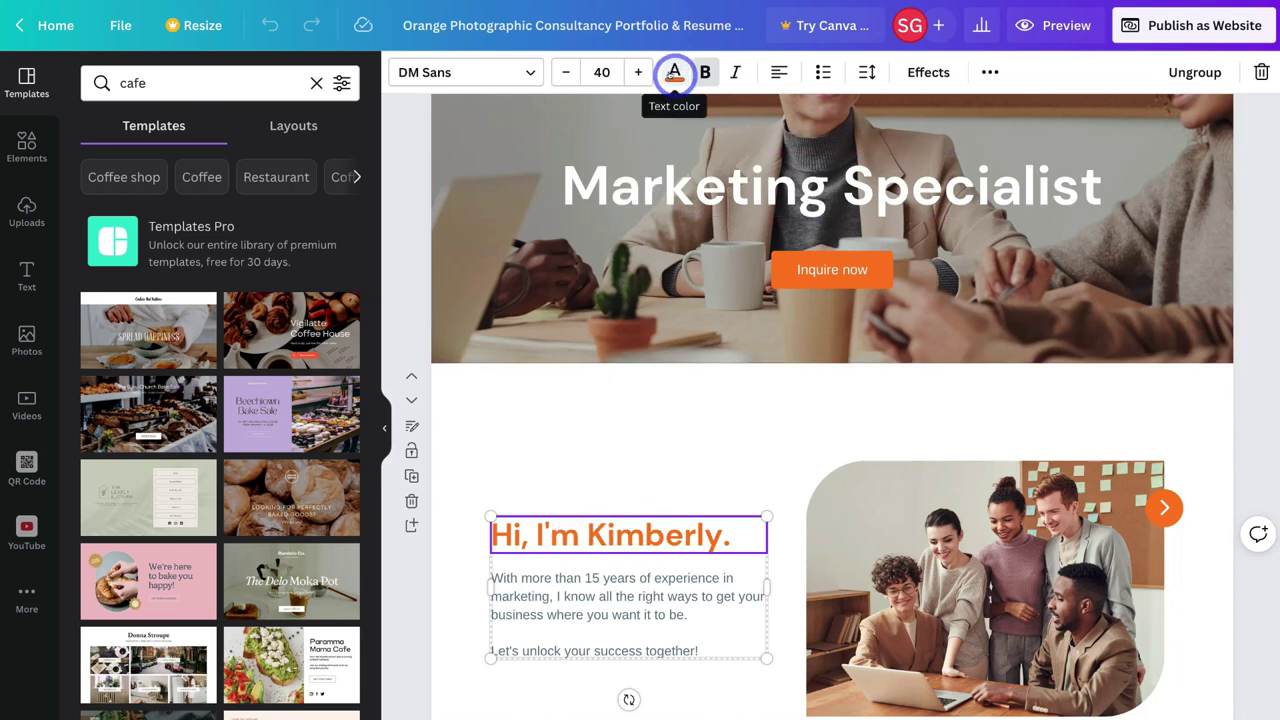
left_click(674, 78)
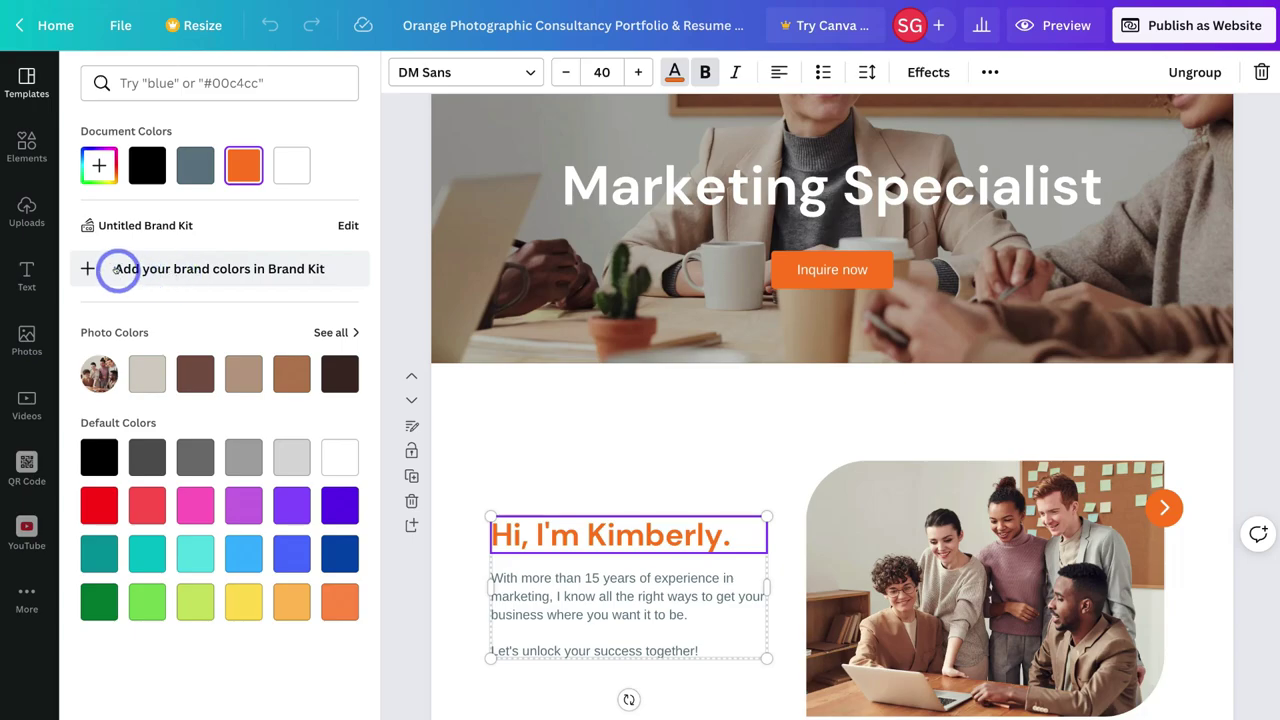
left_click(193, 269)
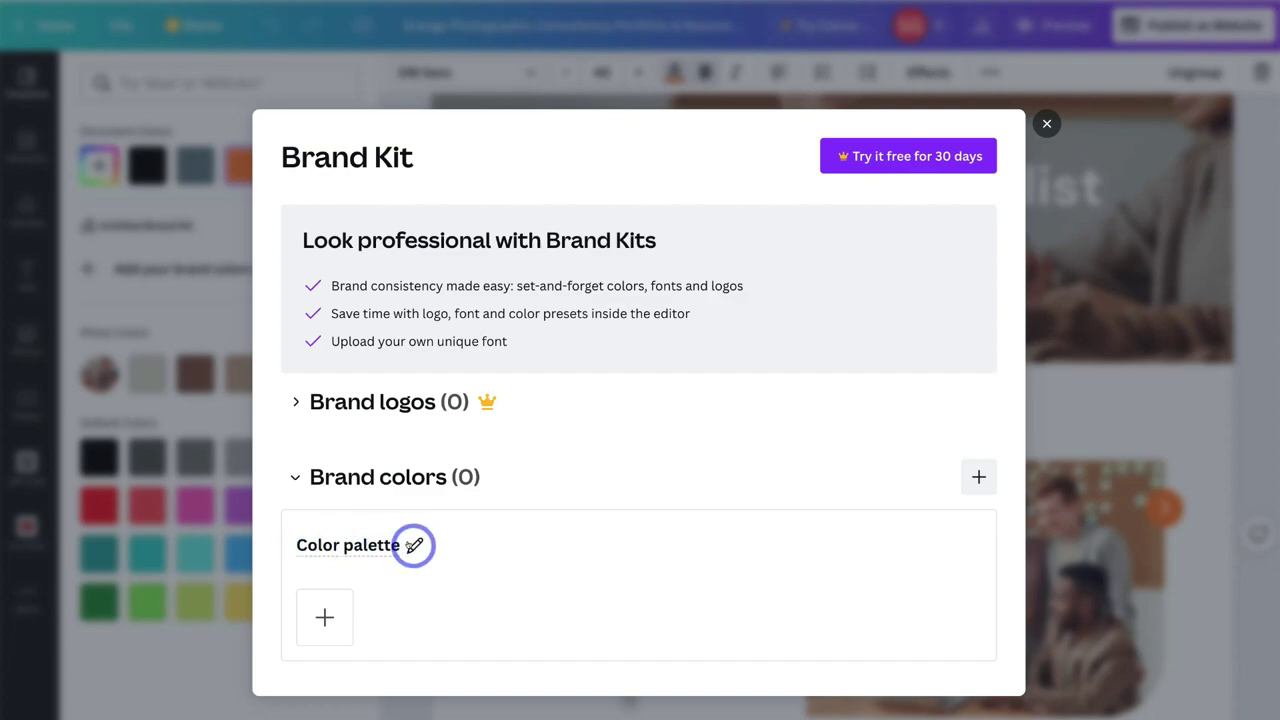
Name the brand colour palette "Syndeo Media", add turquoise, dark blue and white #FFFFFF to it, and close the Brand Kit
left_click(414, 545)
type("Syndeo Media")
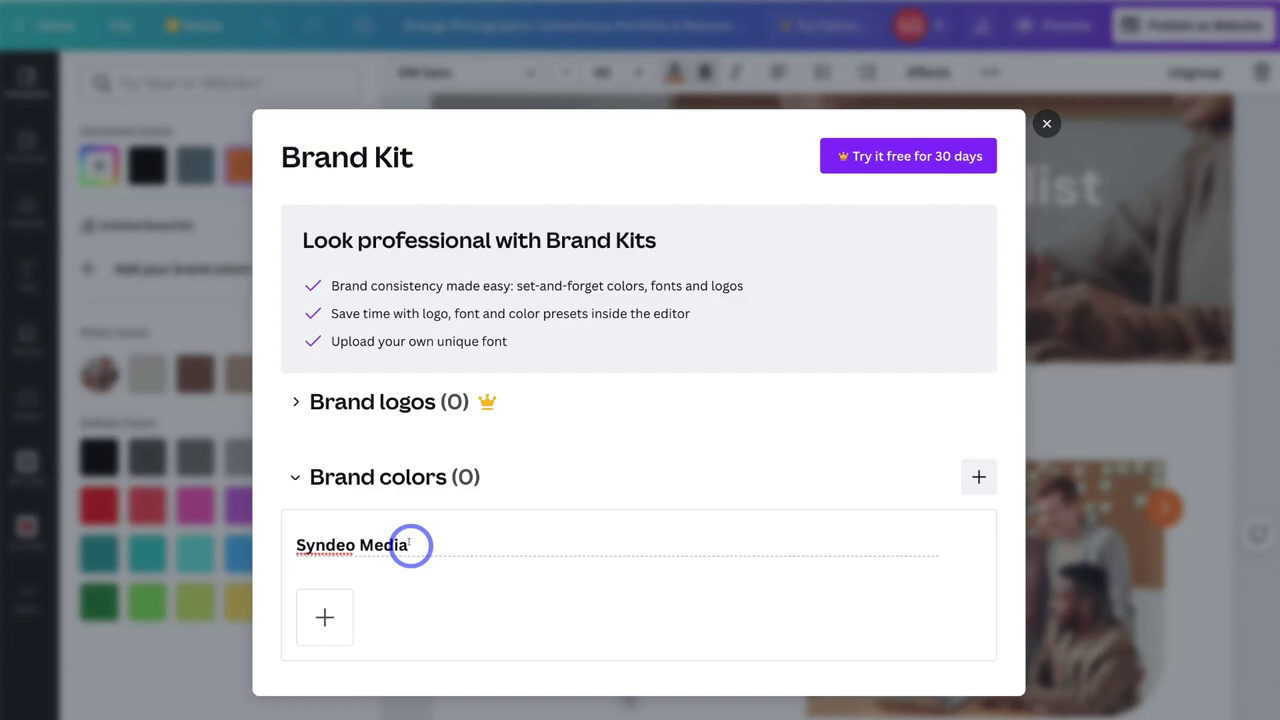
left_click(324, 617)
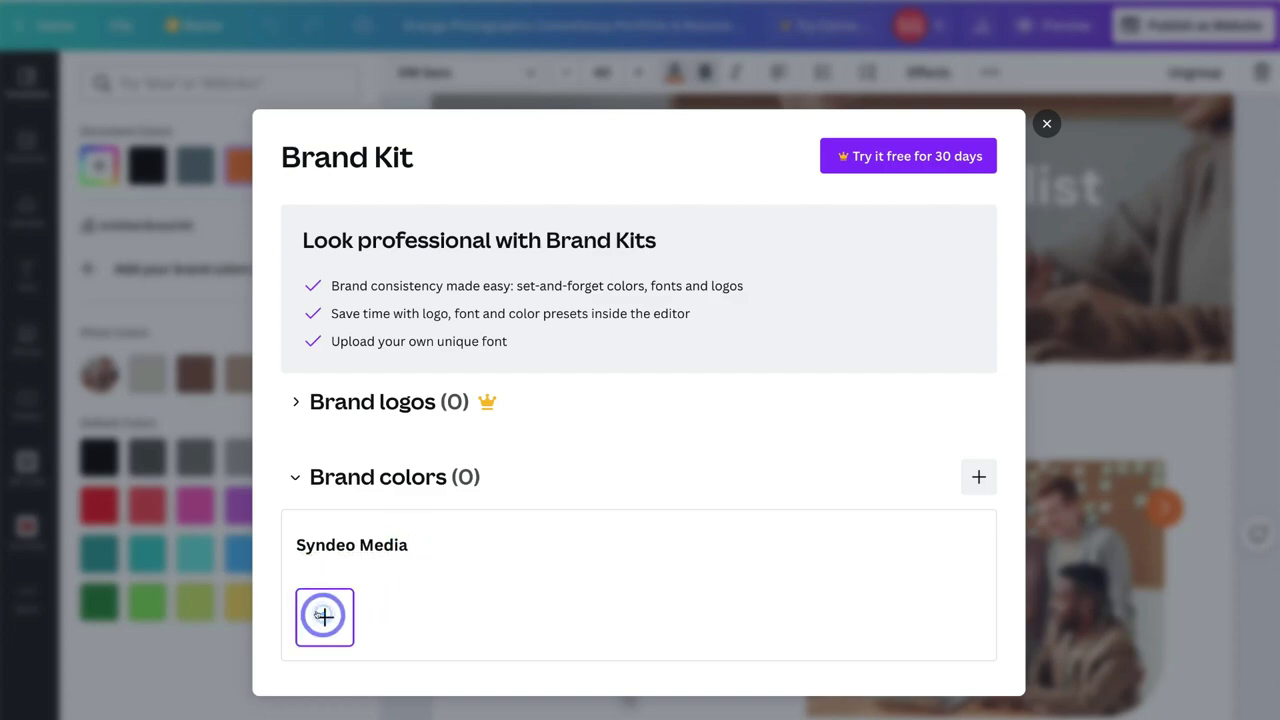
left_click(318, 616)
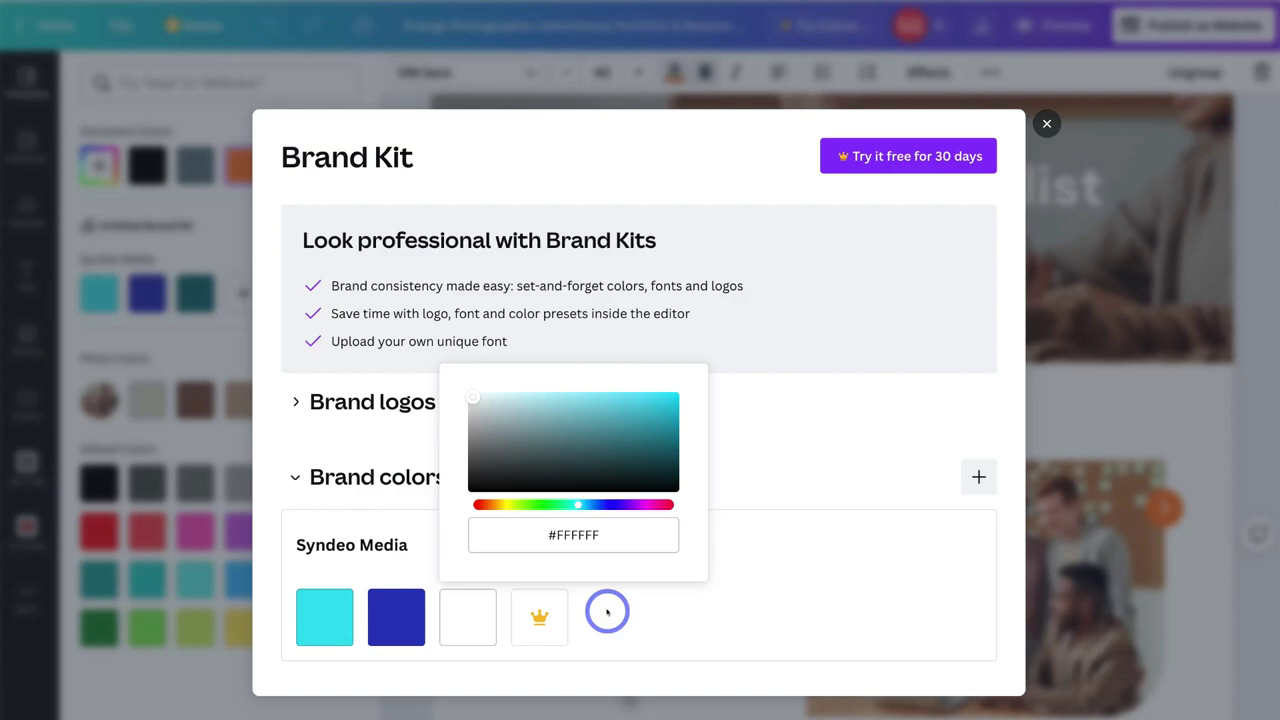
left_click(1046, 123)
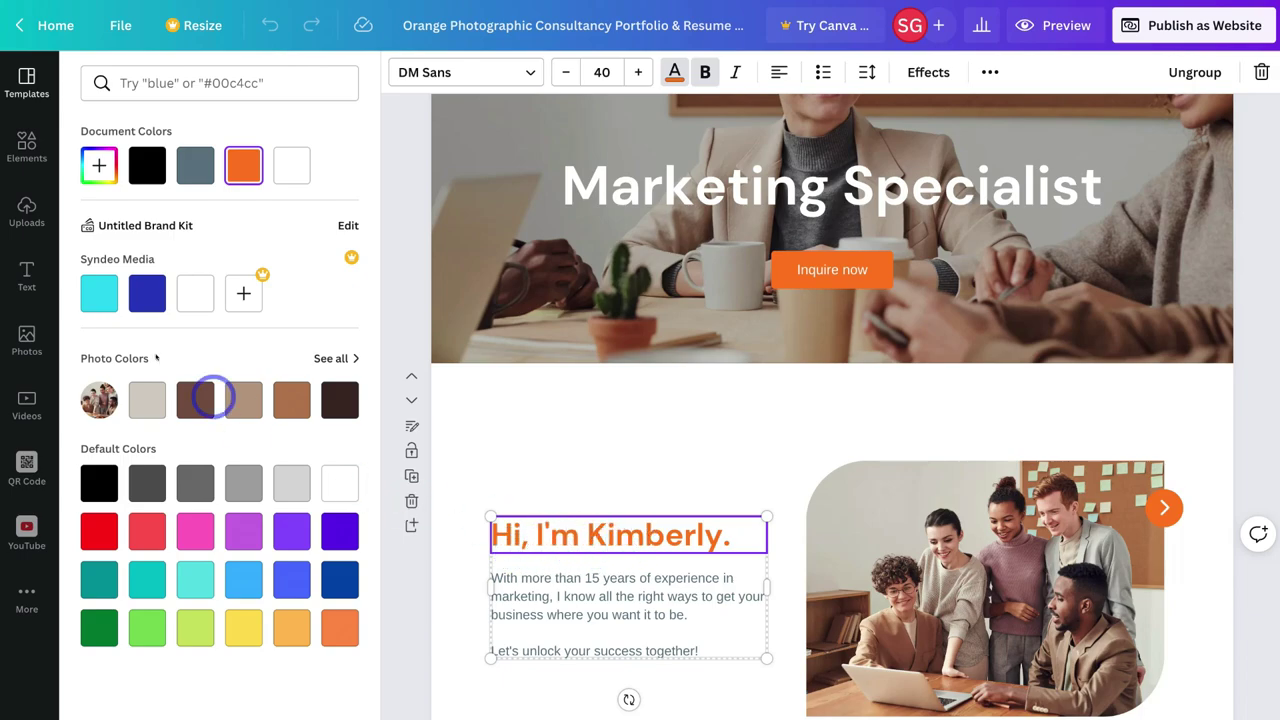
Recolour the introduction heading with the palette's turquoise, apply the change to all matching orange text, and check the website's sections
left_click(99, 294)
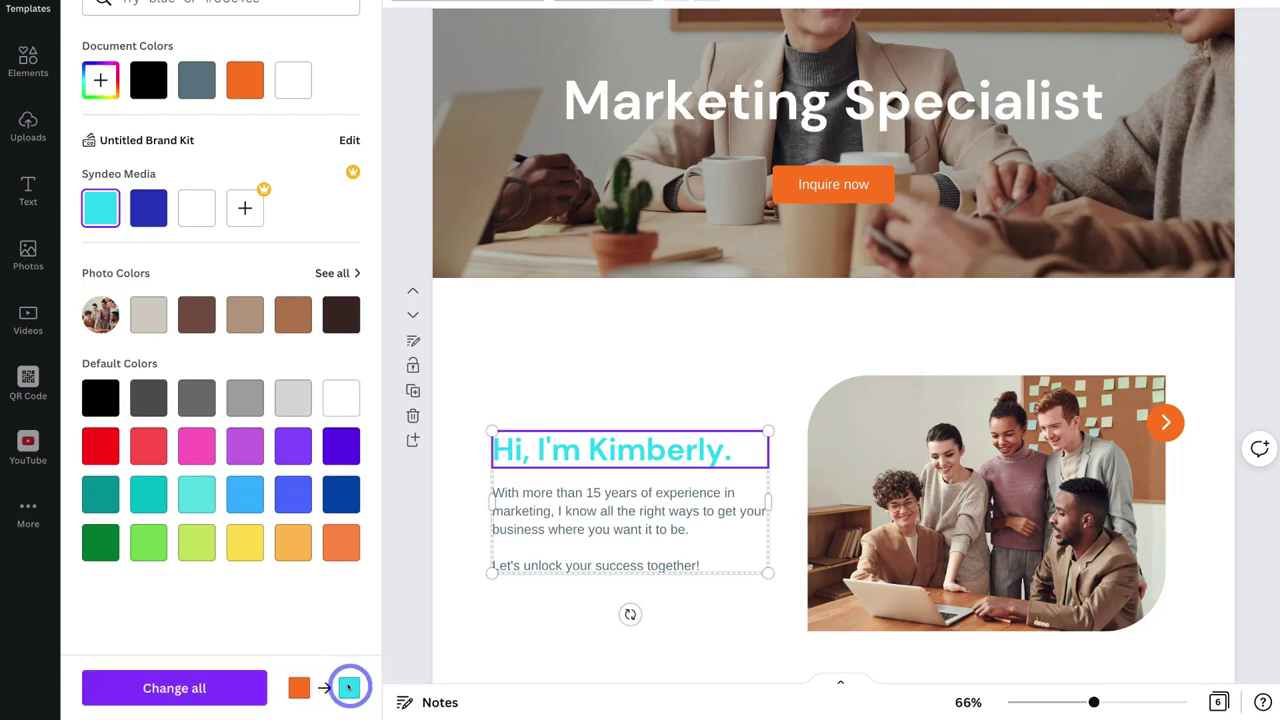
left_click(160, 687)
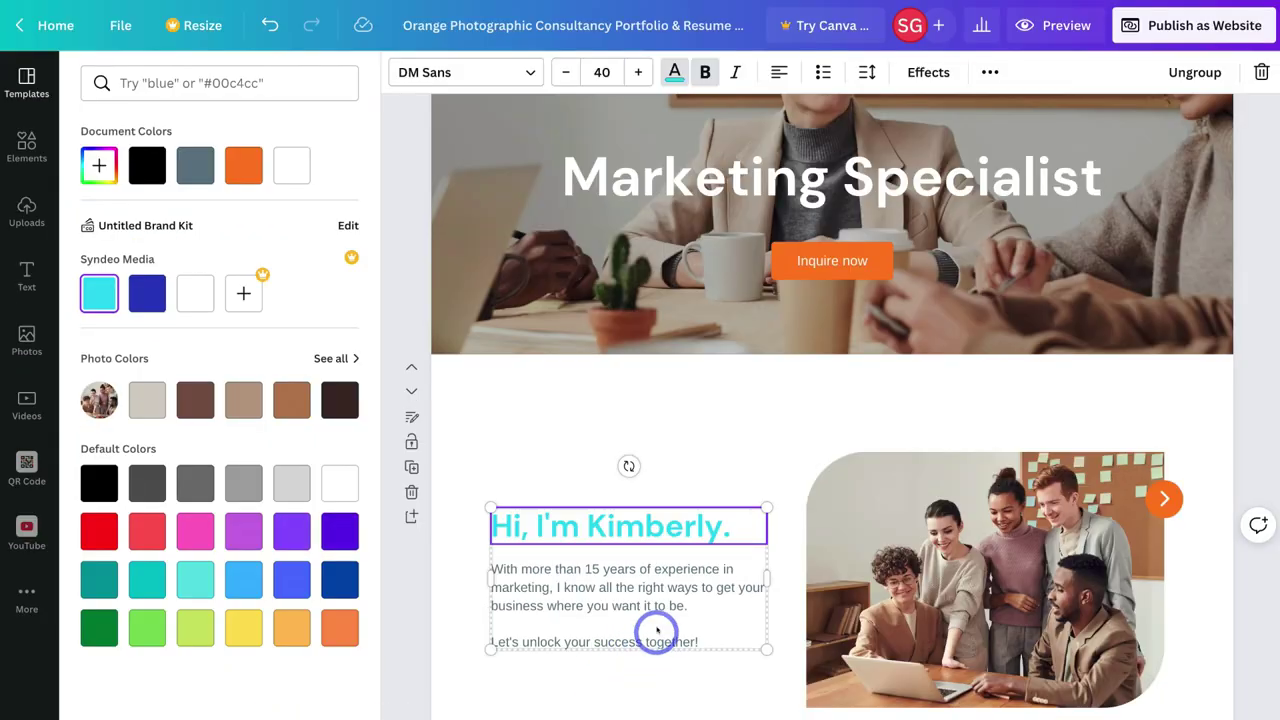
scroll(659, 542, "down", 4)
scroll(659, 628, "down", 3)
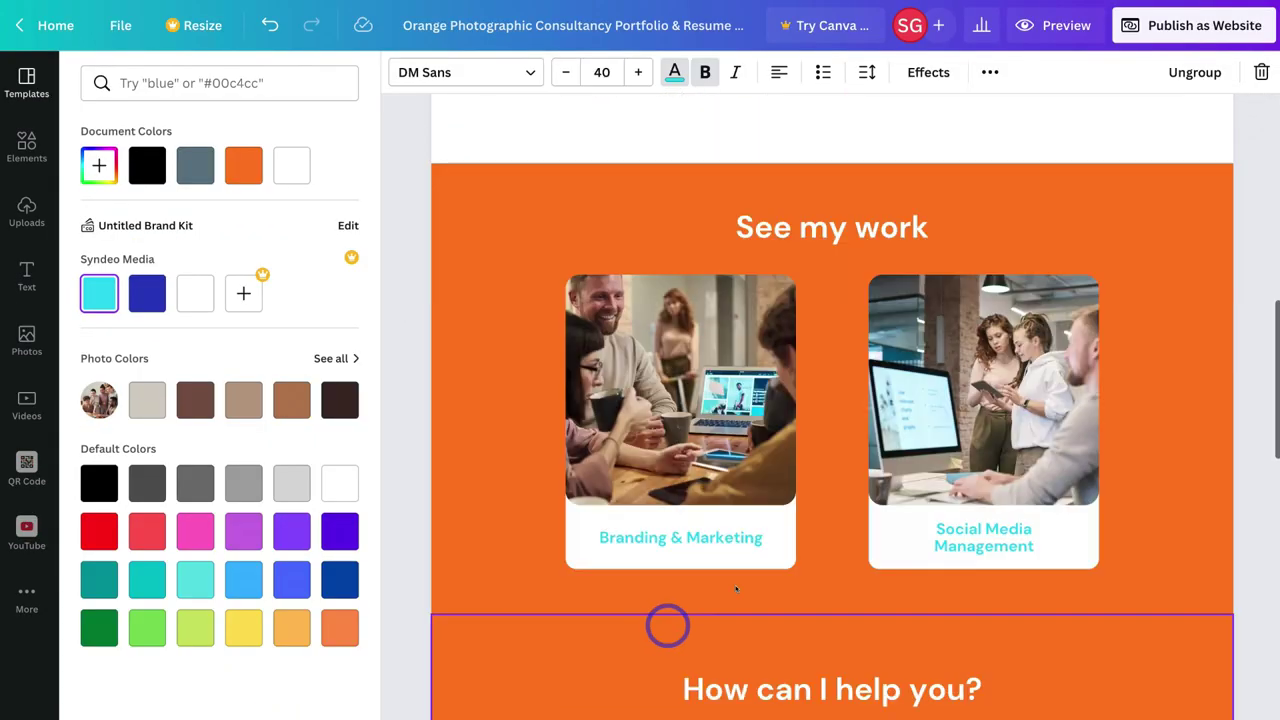
left_click(650, 542)
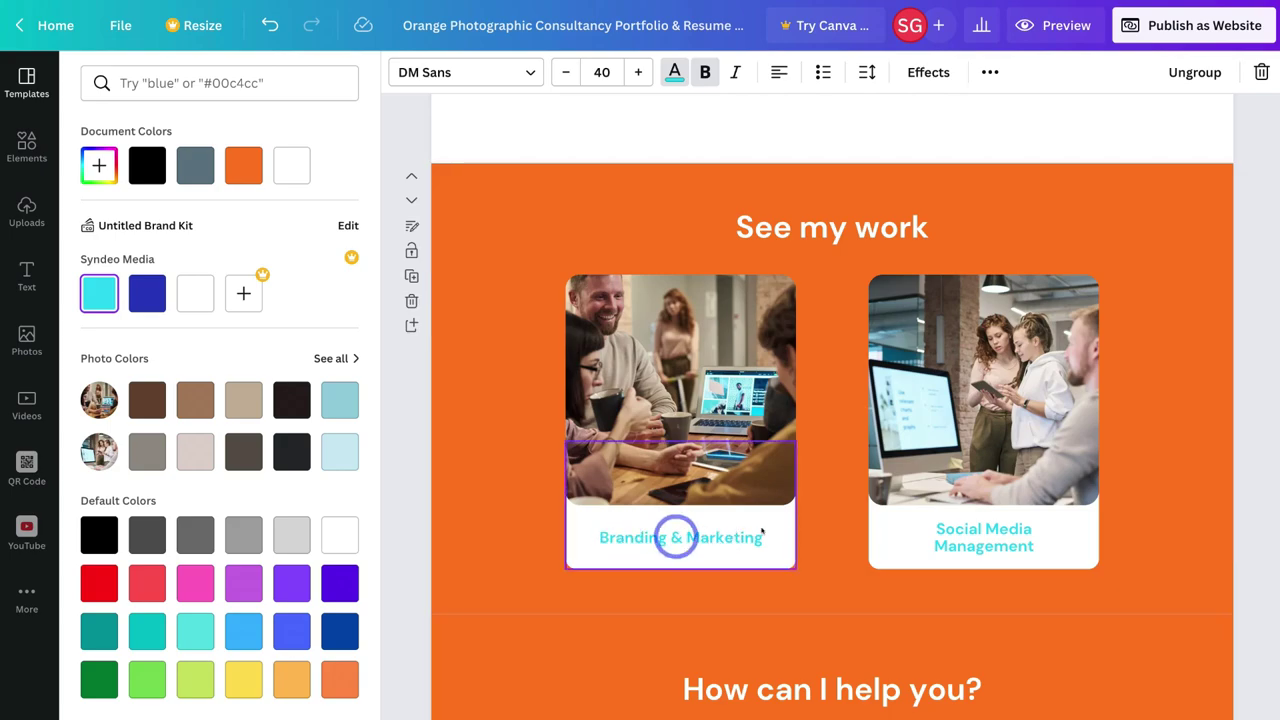
scroll(753, 543, "down", 7)
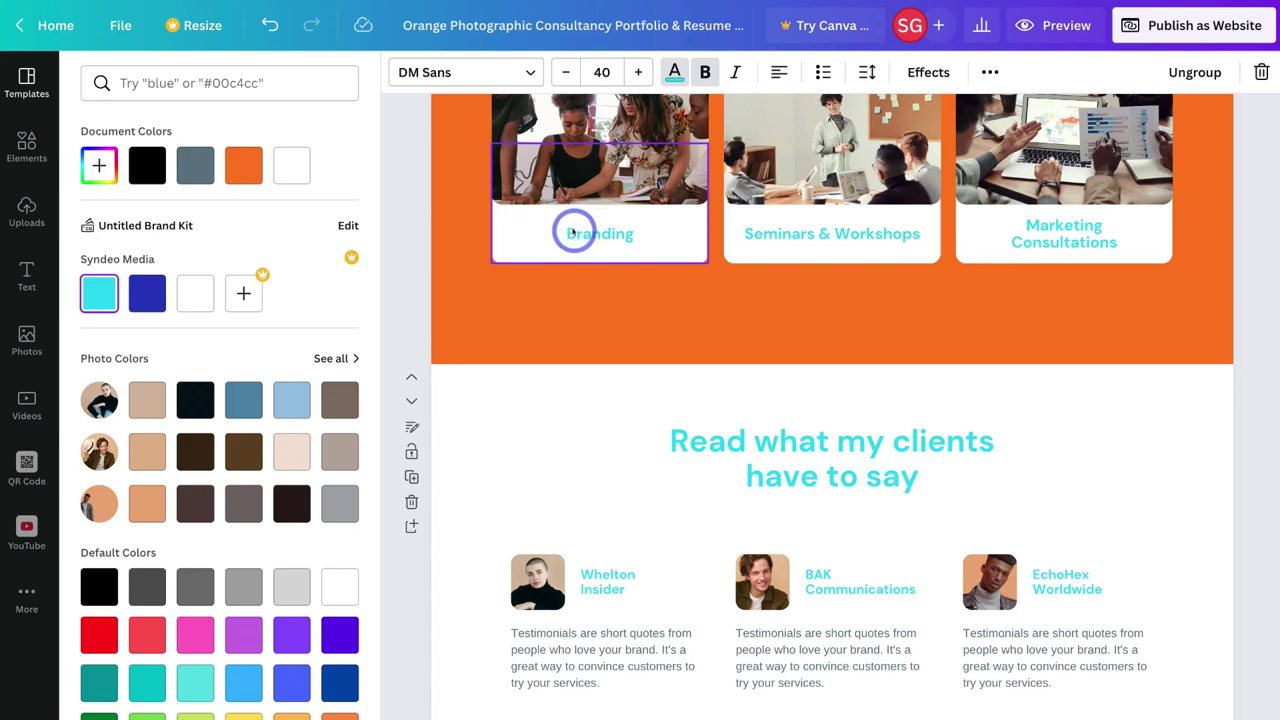
scroll(749, 486, "down", 2)
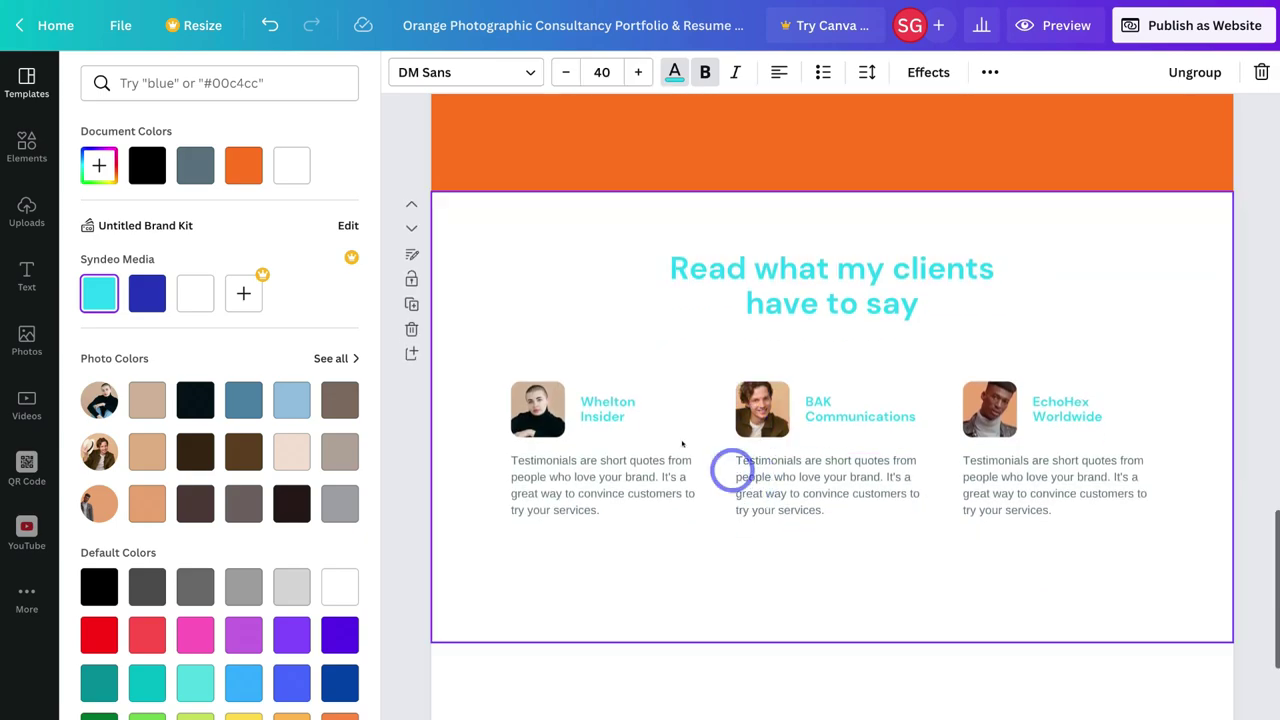
scroll(774, 320, "up", 7)
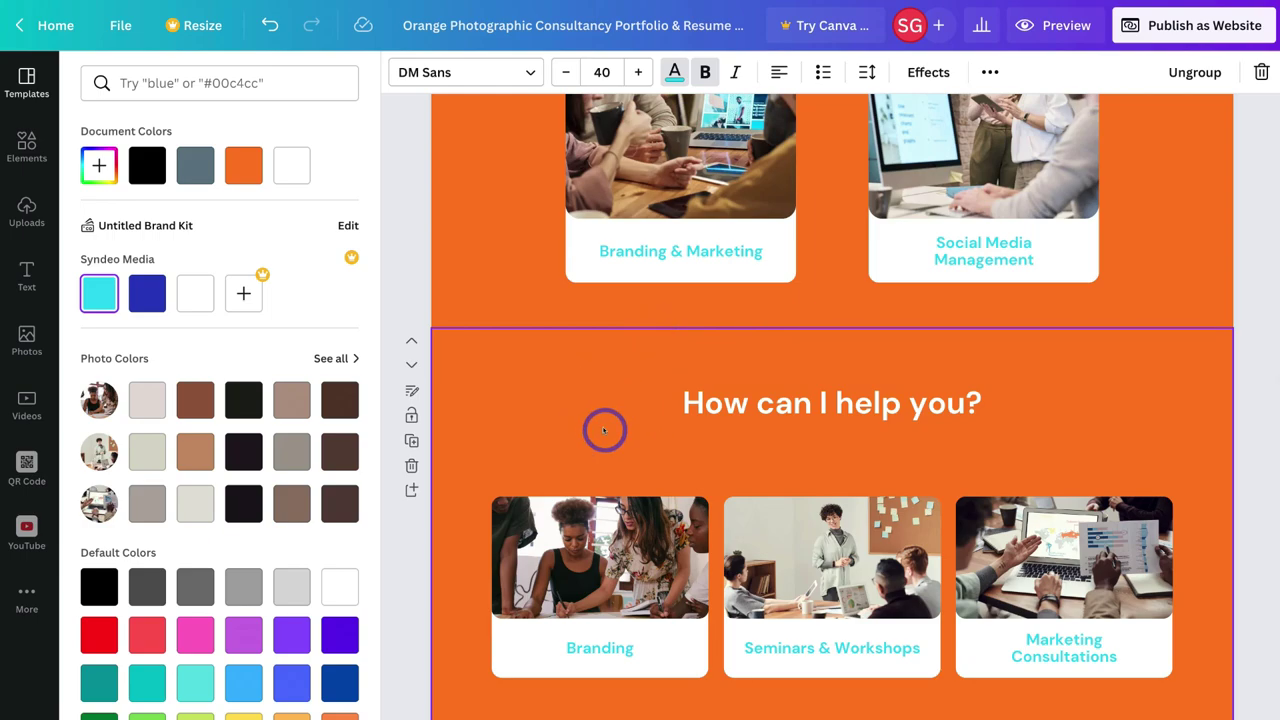
scroll(594, 417, "up", 10)
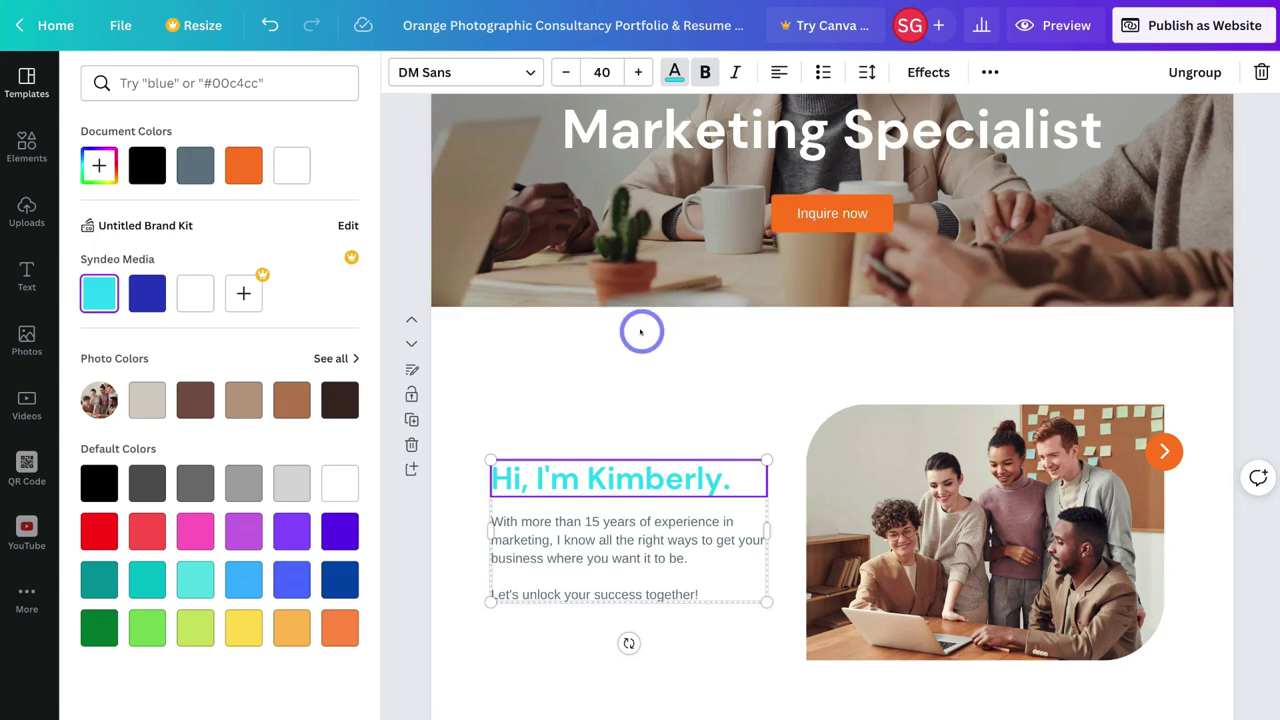
Change the "See my work" section's orange background to the brand turquoise, replace that orange across all pages, and check the result
scroll(640, 329, "down", 3)
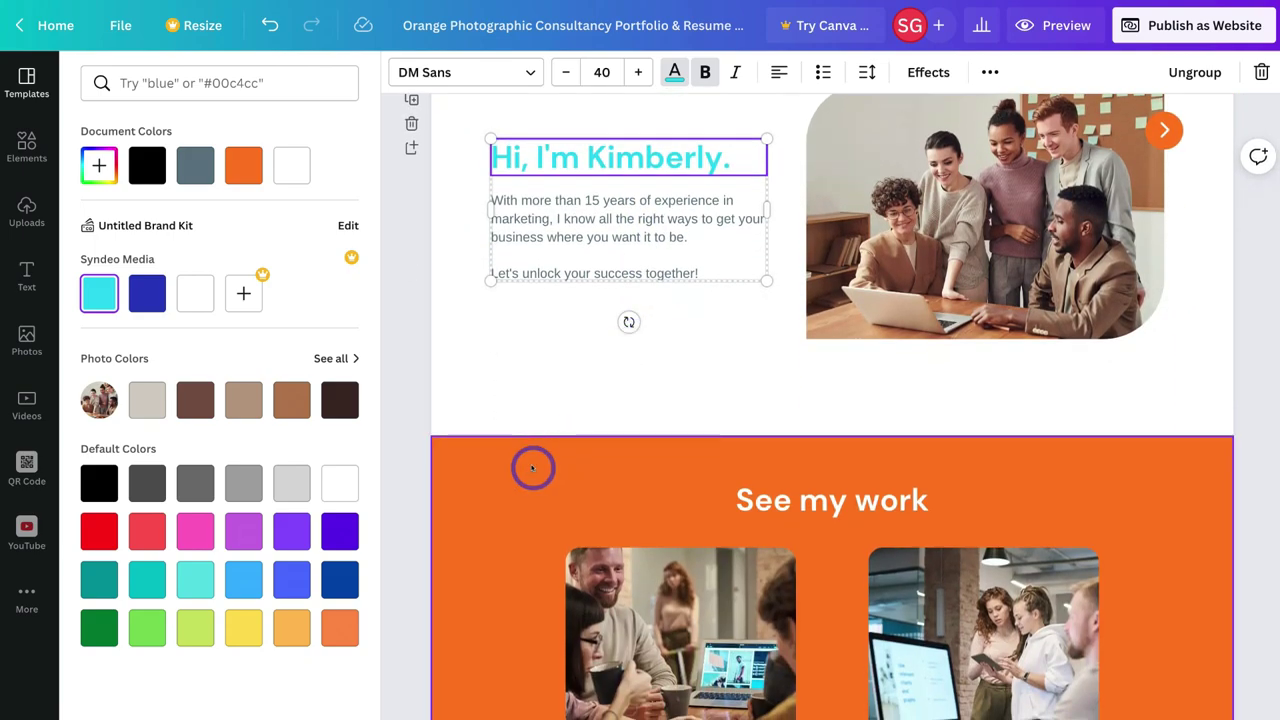
left_click(531, 466)
left_click(505, 473)
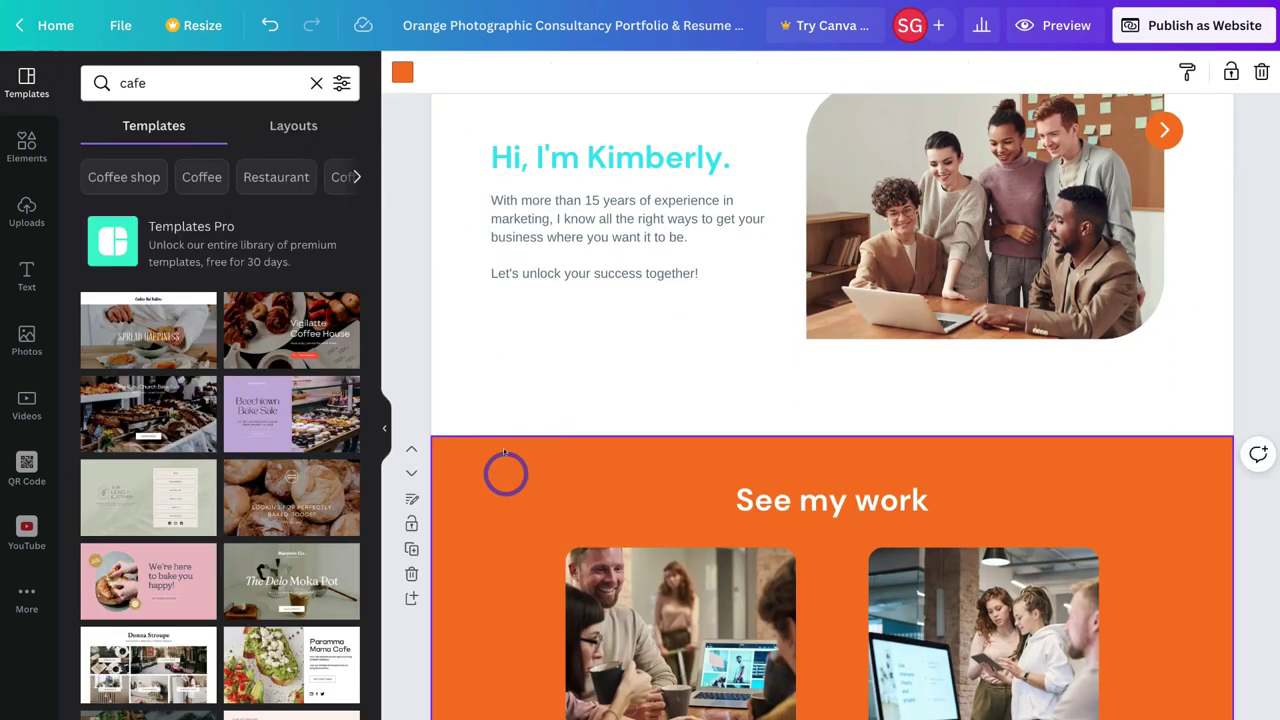
left_click(402, 73)
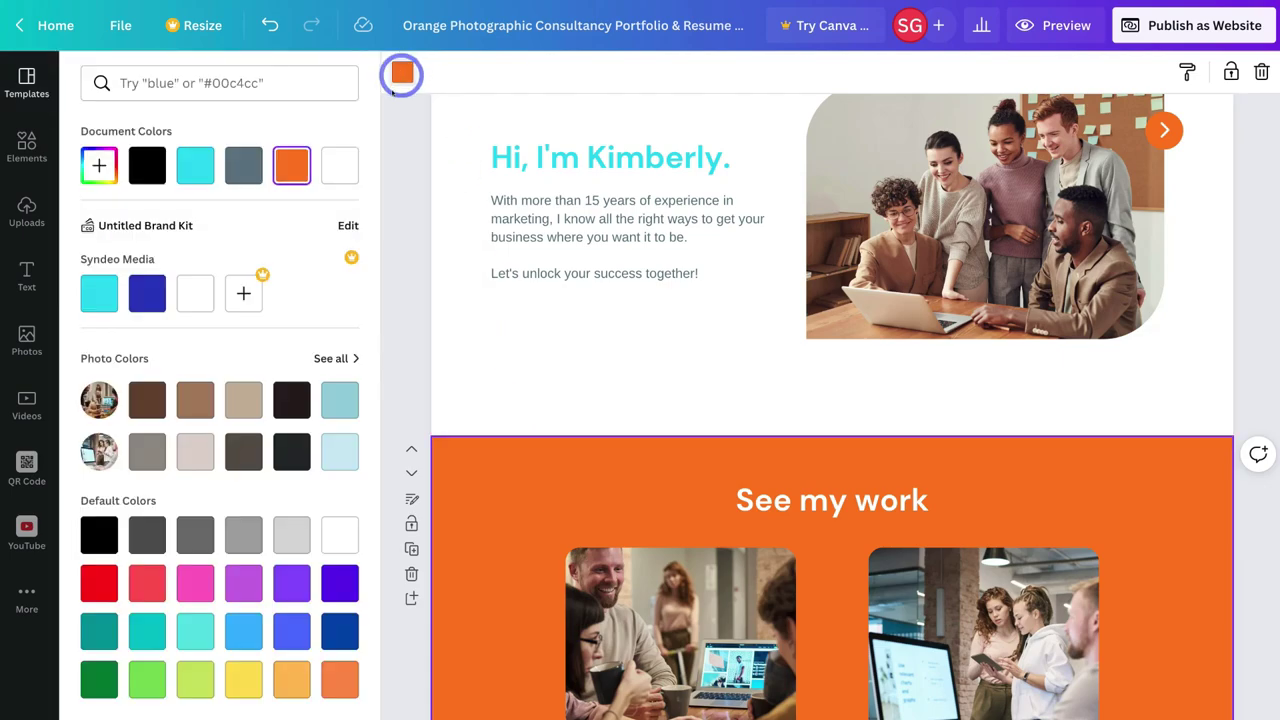
left_click(95, 289)
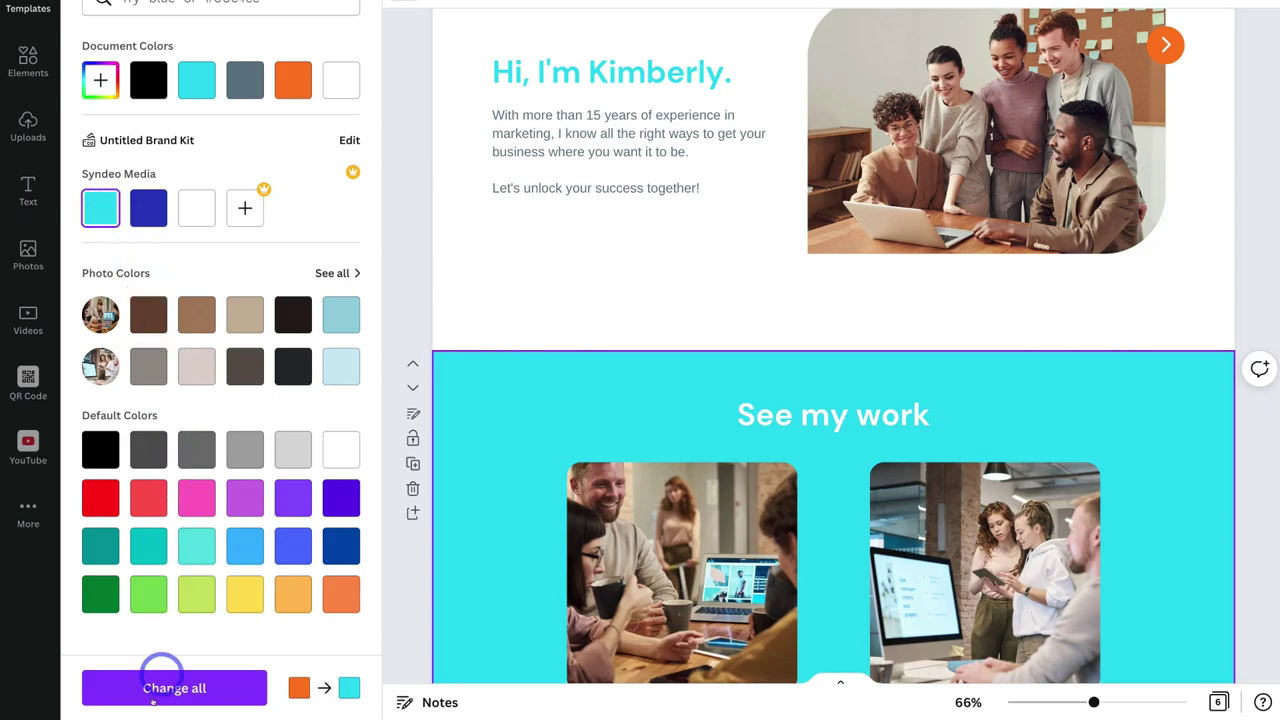
left_click(204, 688)
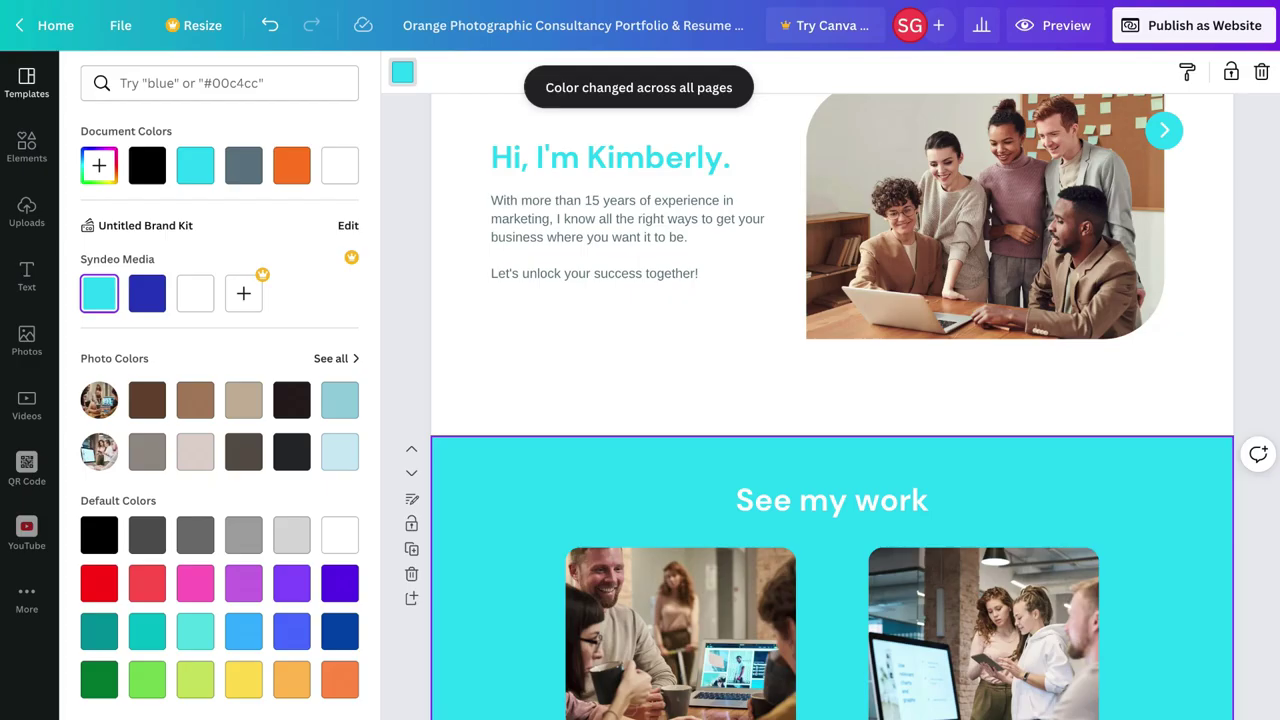
scroll(577, 580, "up", 5)
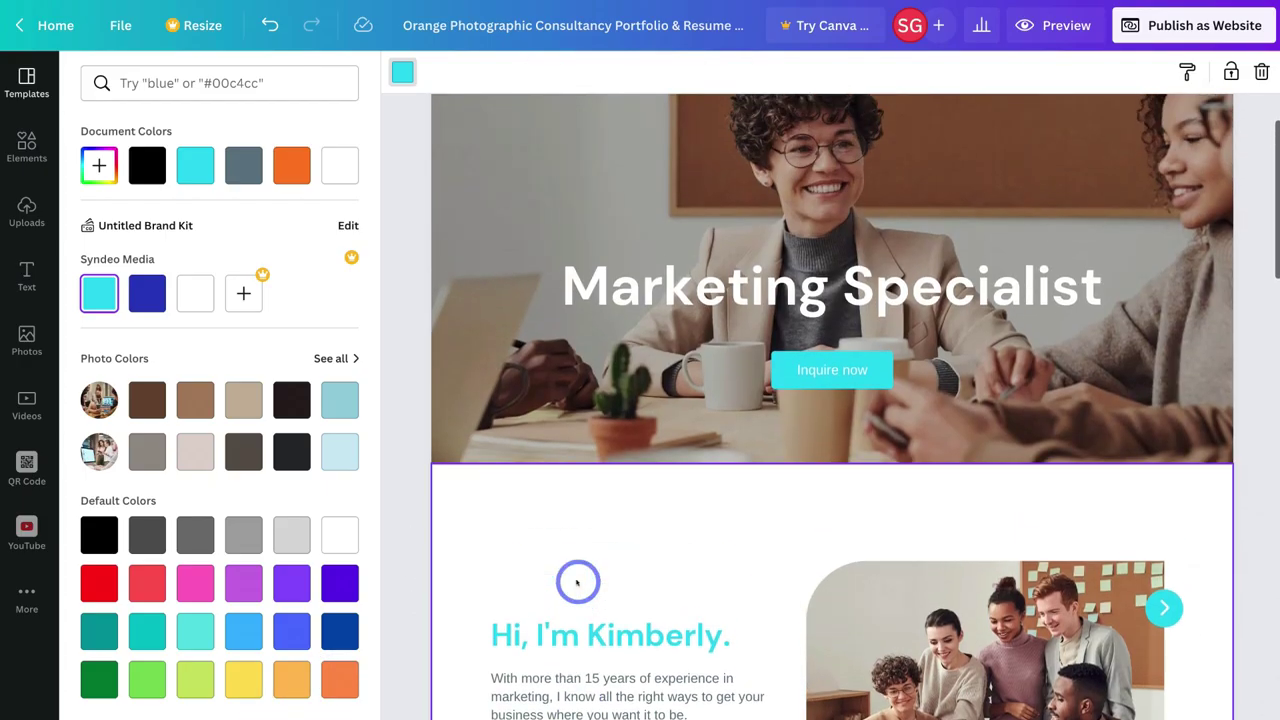
scroll(808, 430, "down", 12)
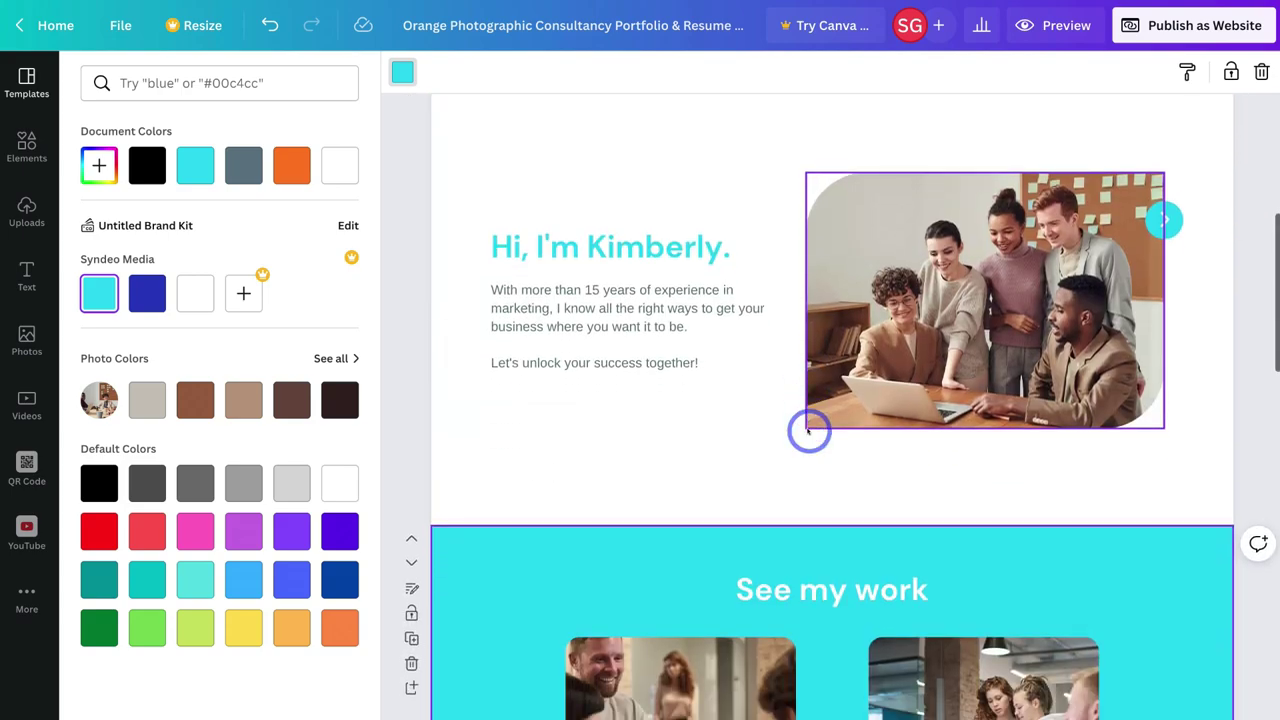
scroll(808, 430, "down", 5)
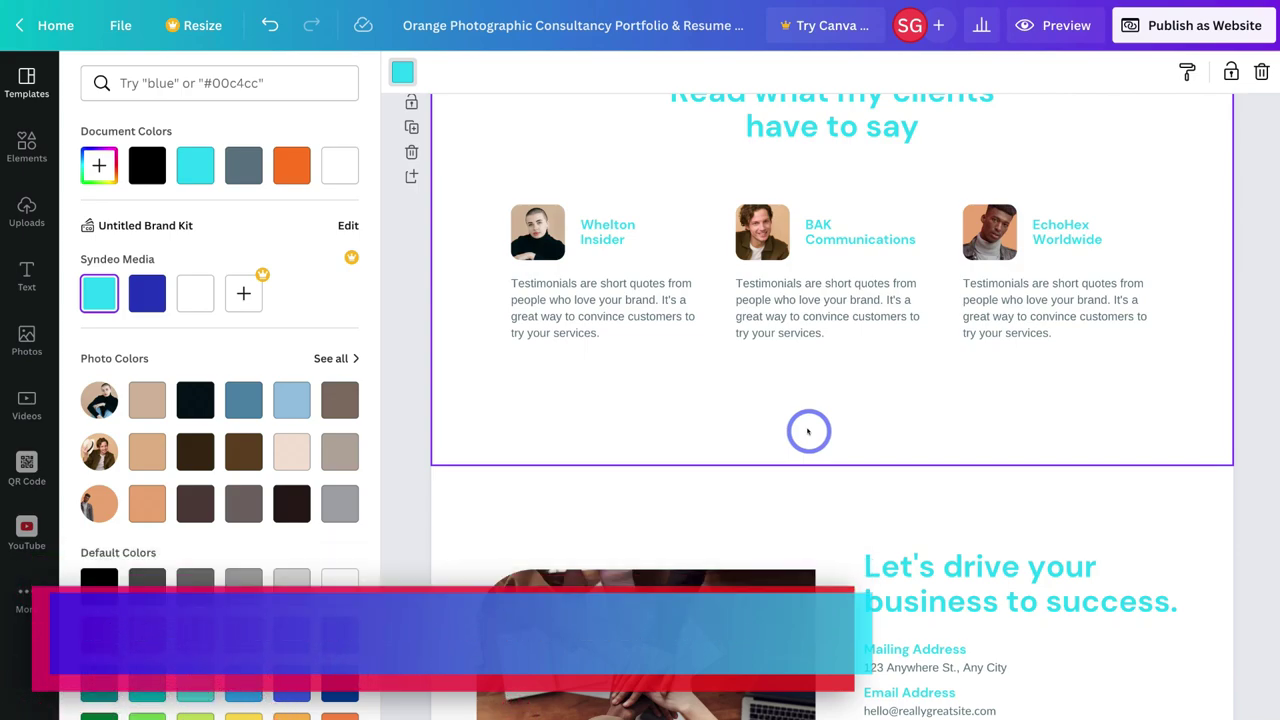
scroll(808, 432, "up", 7)
scroll(808, 432, "up", 10)
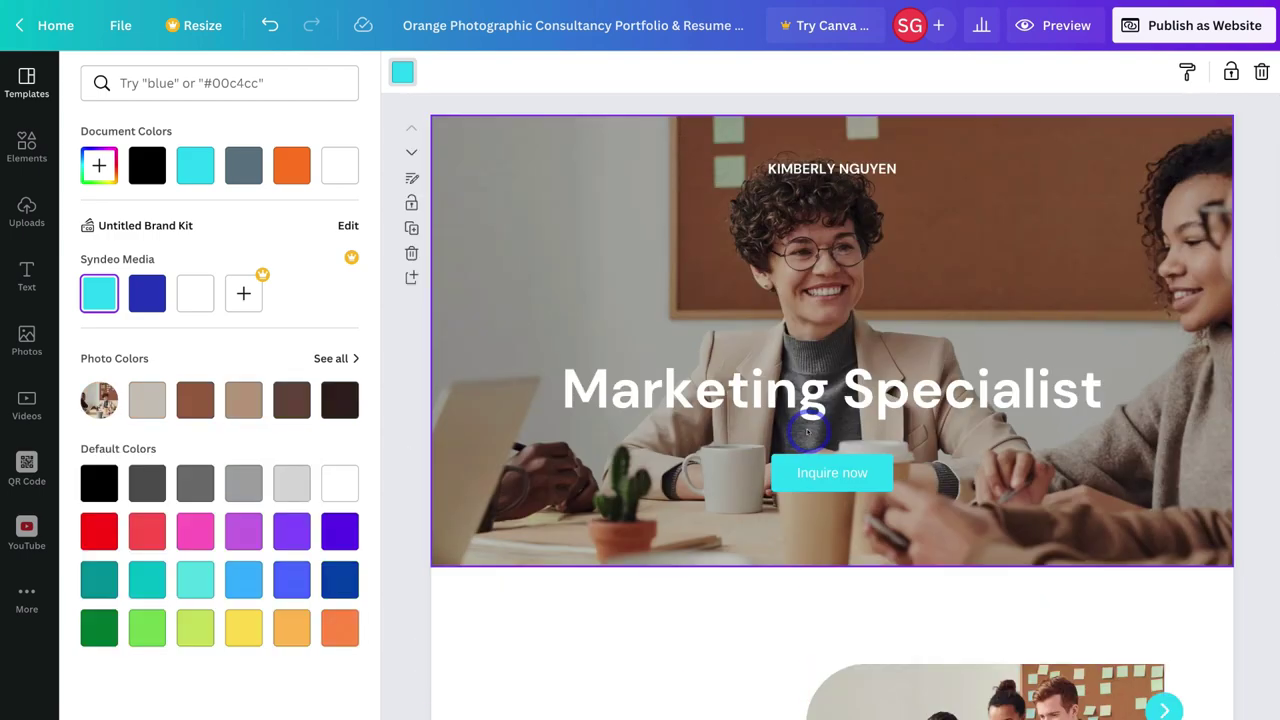
Replace the name above the hero section's title with "SYNDEO MEDIA"
left_click(815, 390)
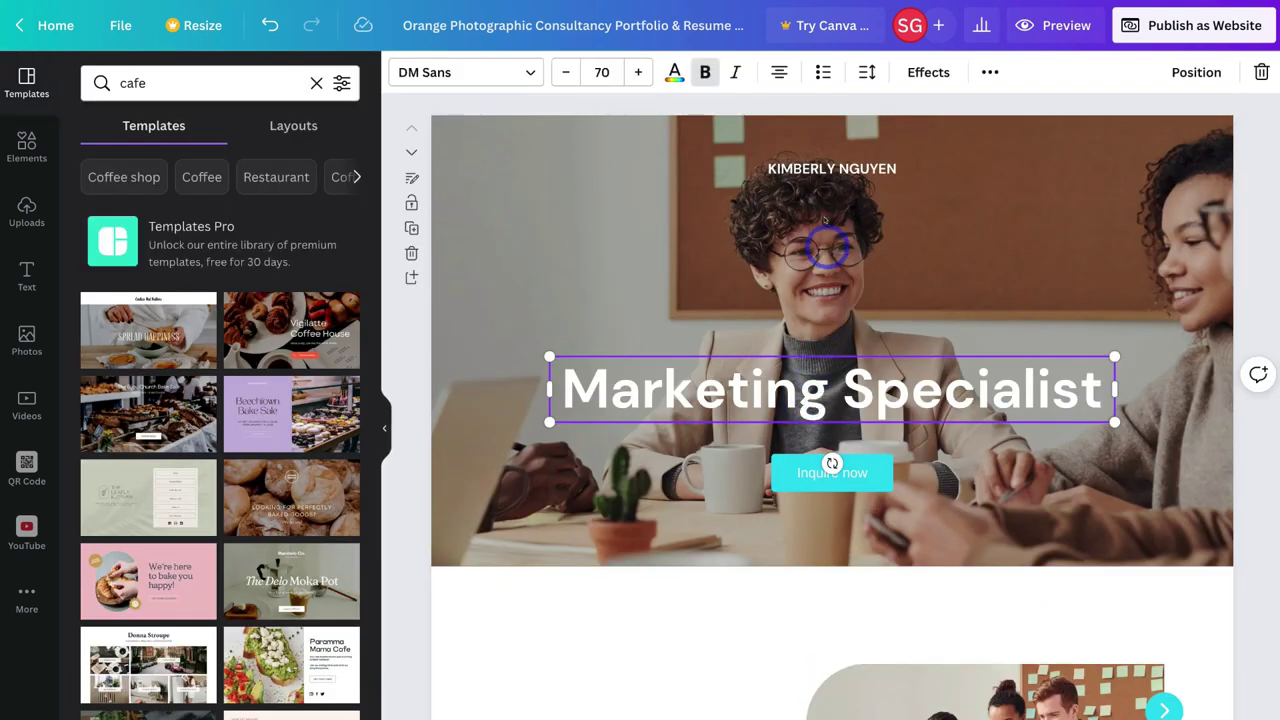
left_click(812, 168)
left_click(849, 165)
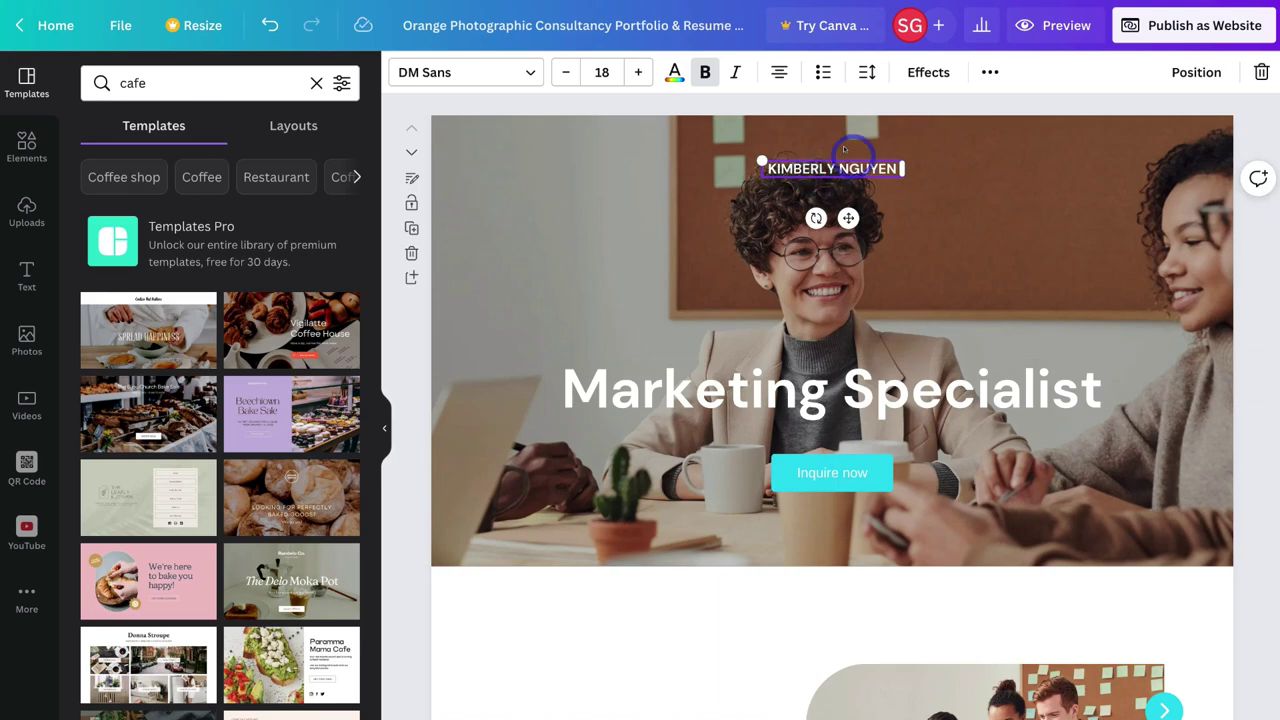
left_click_drag(762, 161, 903, 170)
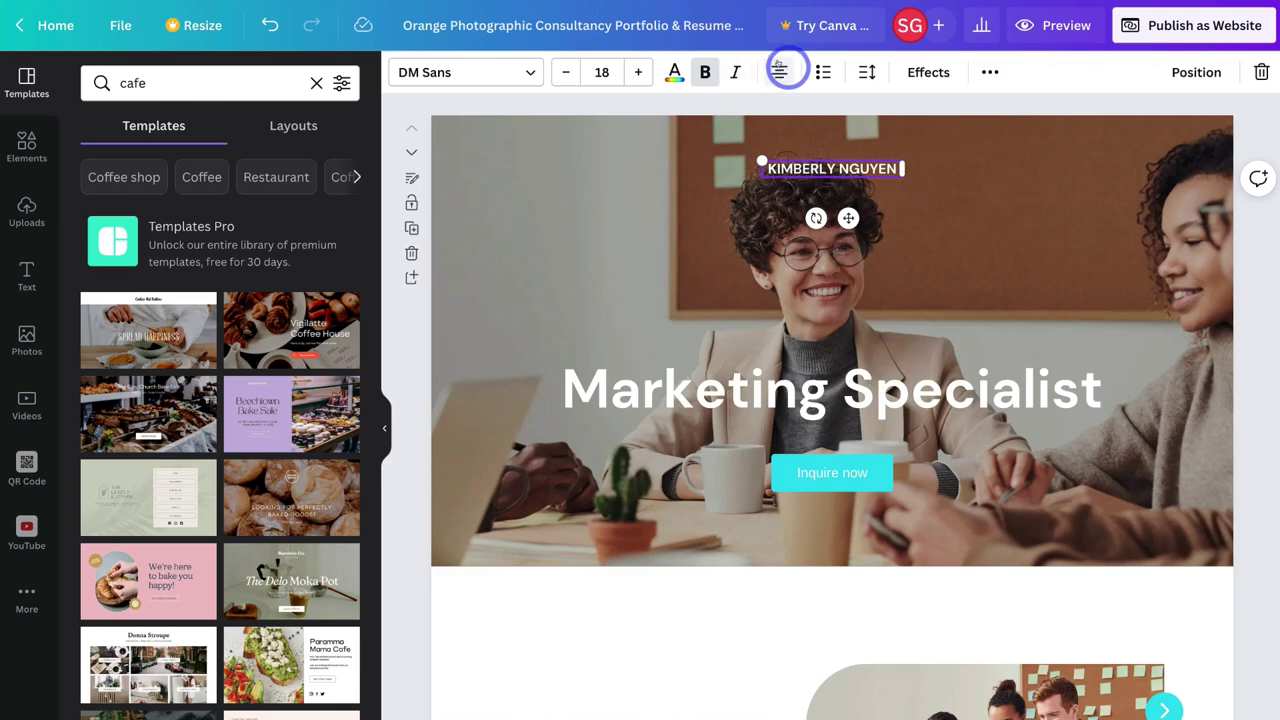
left_click(916, 75)
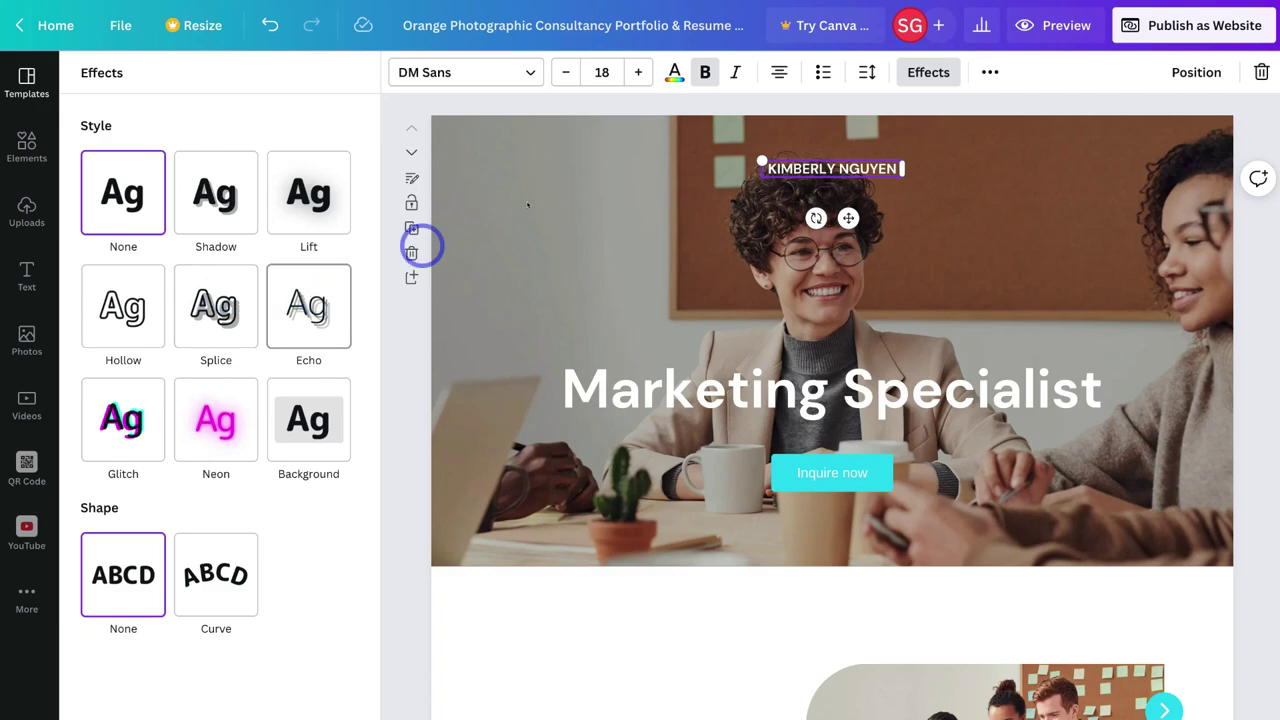
double_click(829, 165)
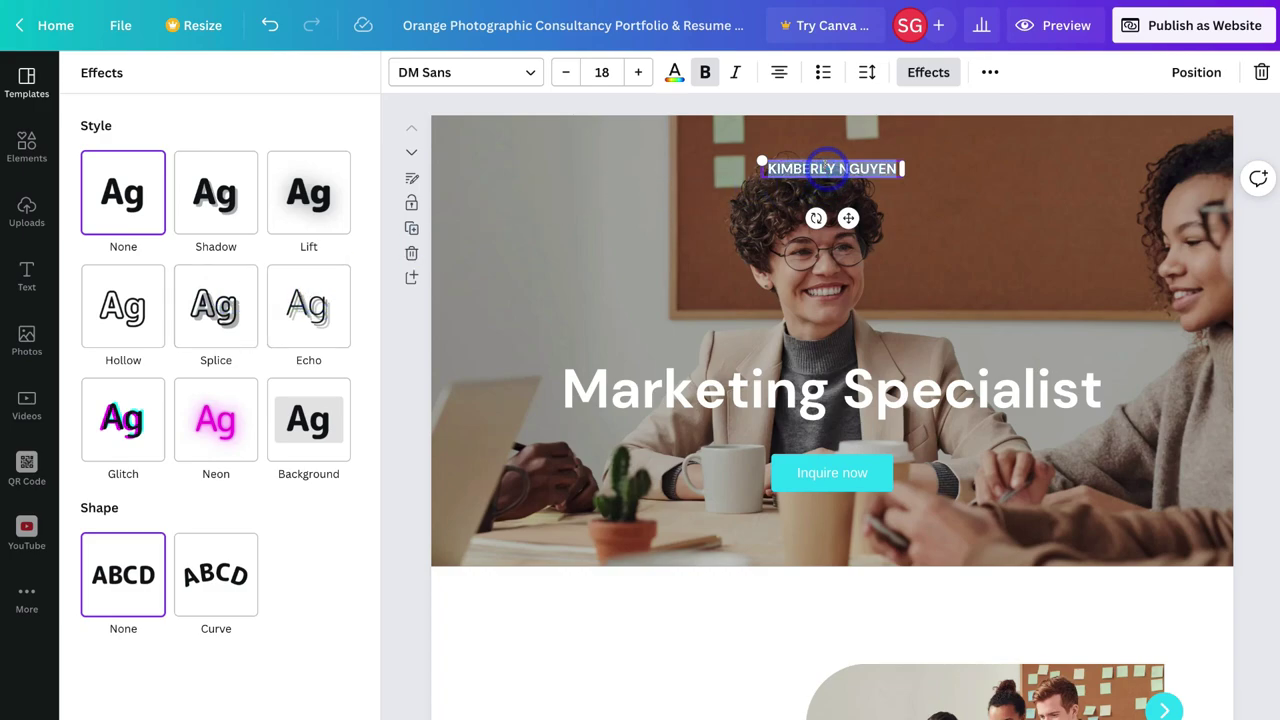
type("SYNDEO MEDIA")
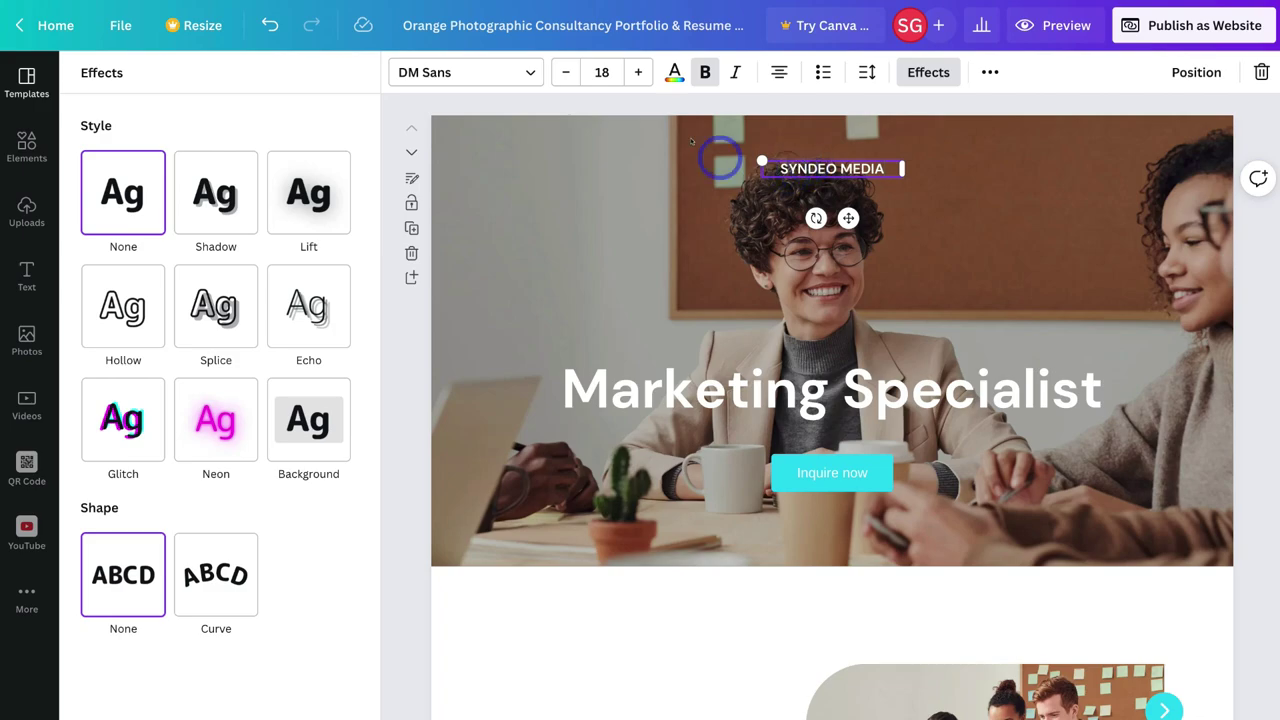
Enlarge the "SYNDEO MEDIA" text to about size 36.9 and centre it above the hero title
left_click(634, 72)
left_click(634, 72)
left_click(634, 72)
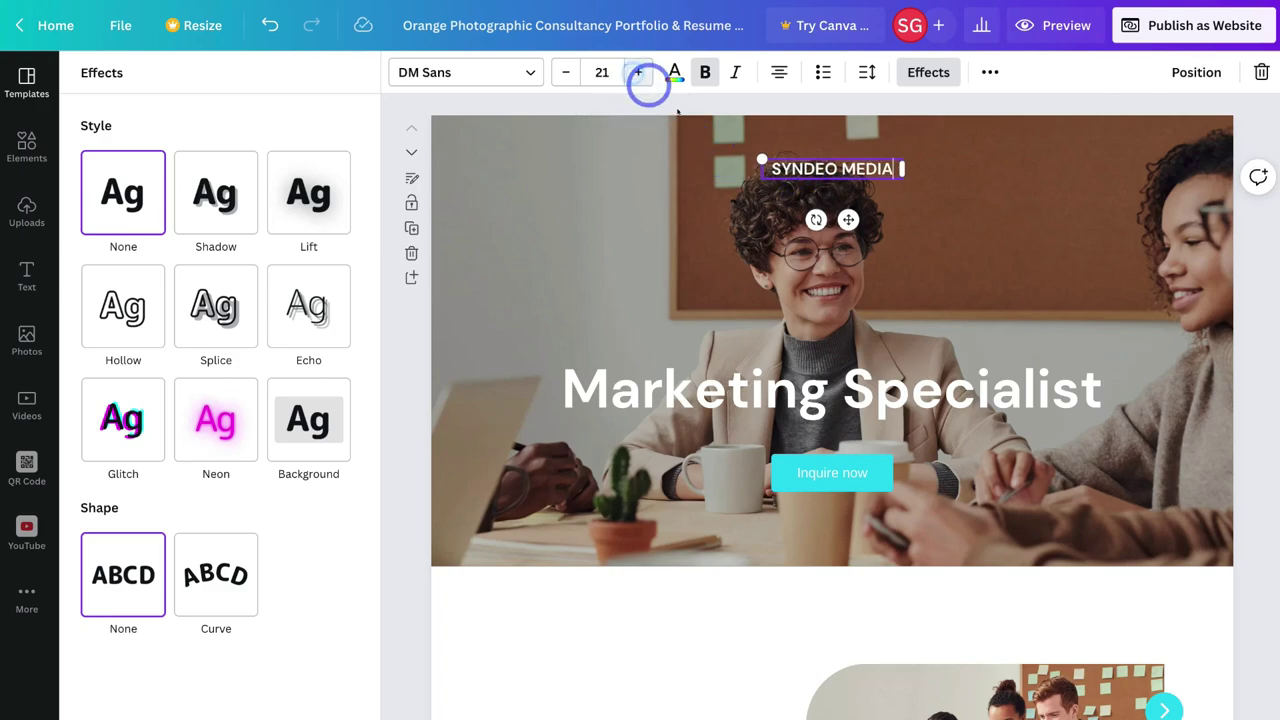
left_click_drag(757, 153, 658, 140)
left_click_drag(772, 178, 825, 189)
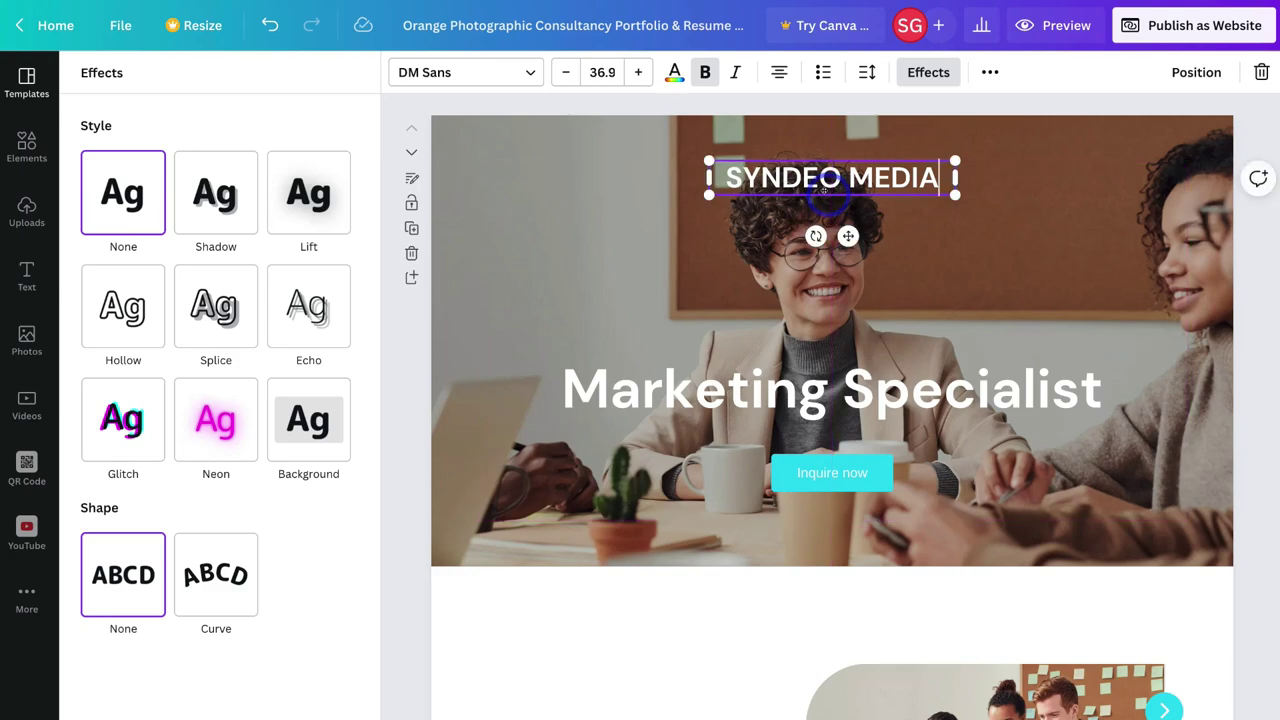
left_click(829, 195)
Change the hero title from "Marketing Specialist" to "Digital Marketing & Media"
left_click(800, 390)
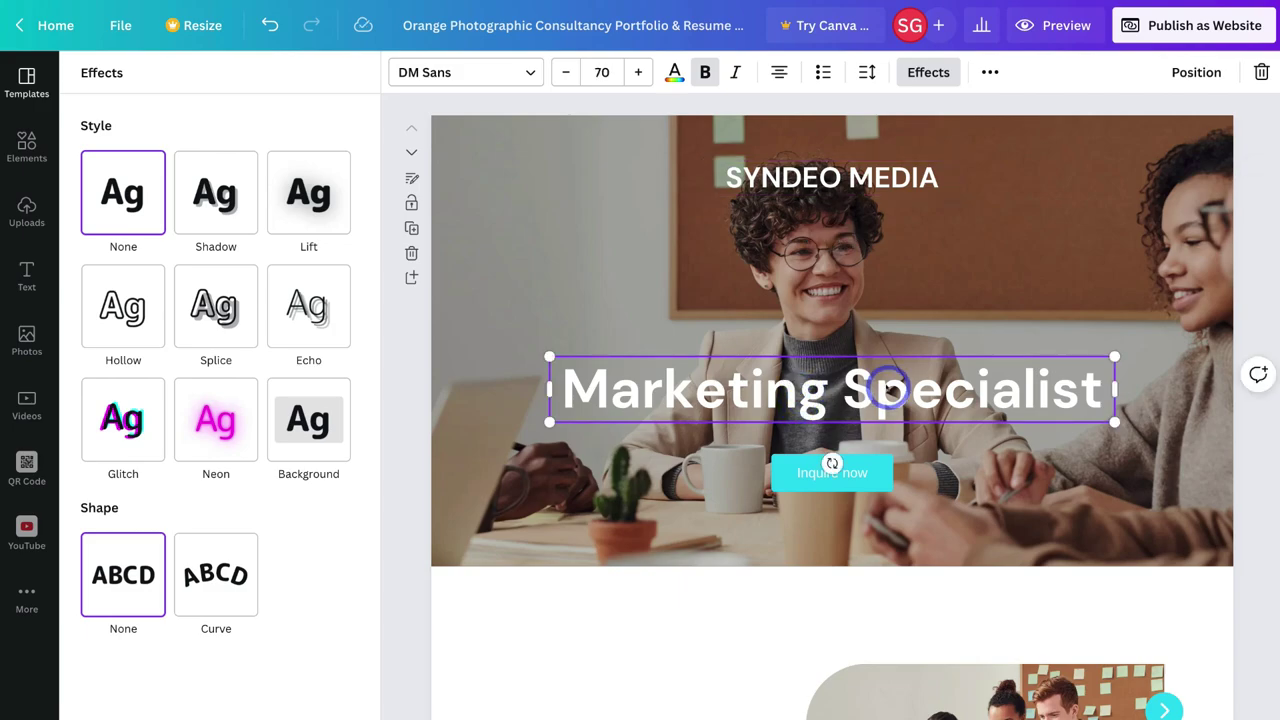
key("ctrl+z")
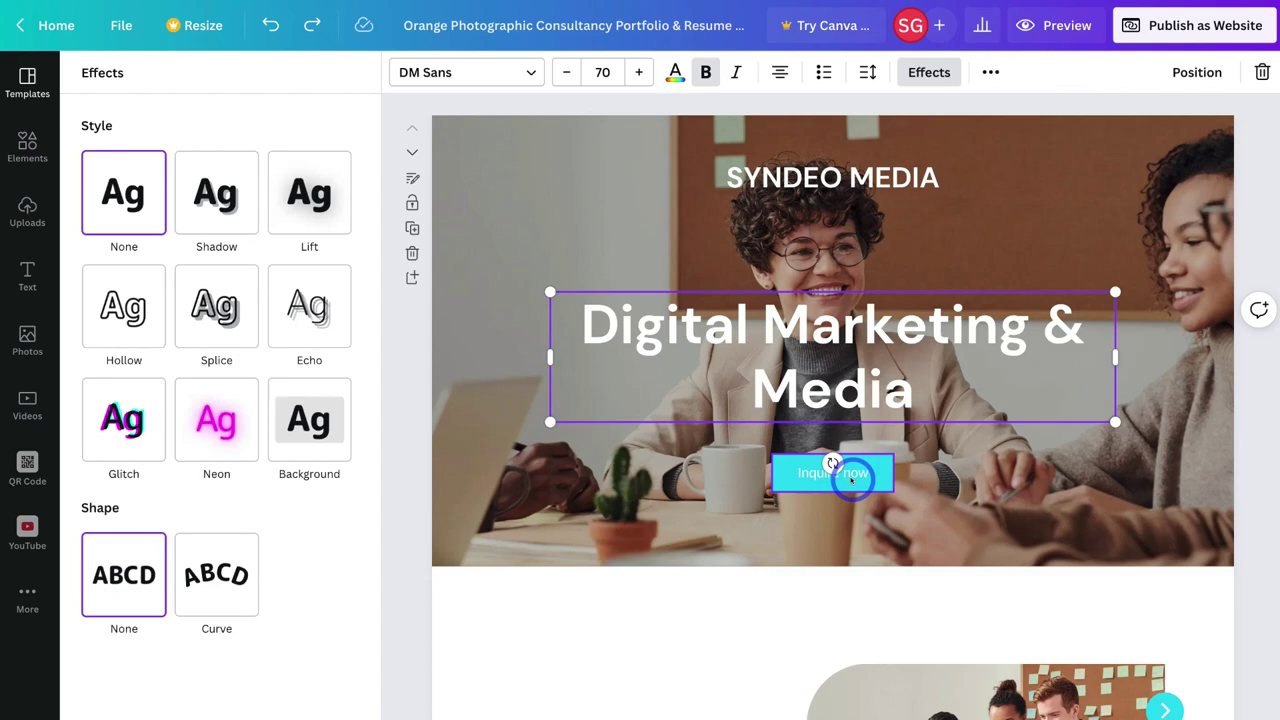
Relabel the "Inquire now" button as "Strategy Session" and centre it beneath the hero title
left_click(864, 480)
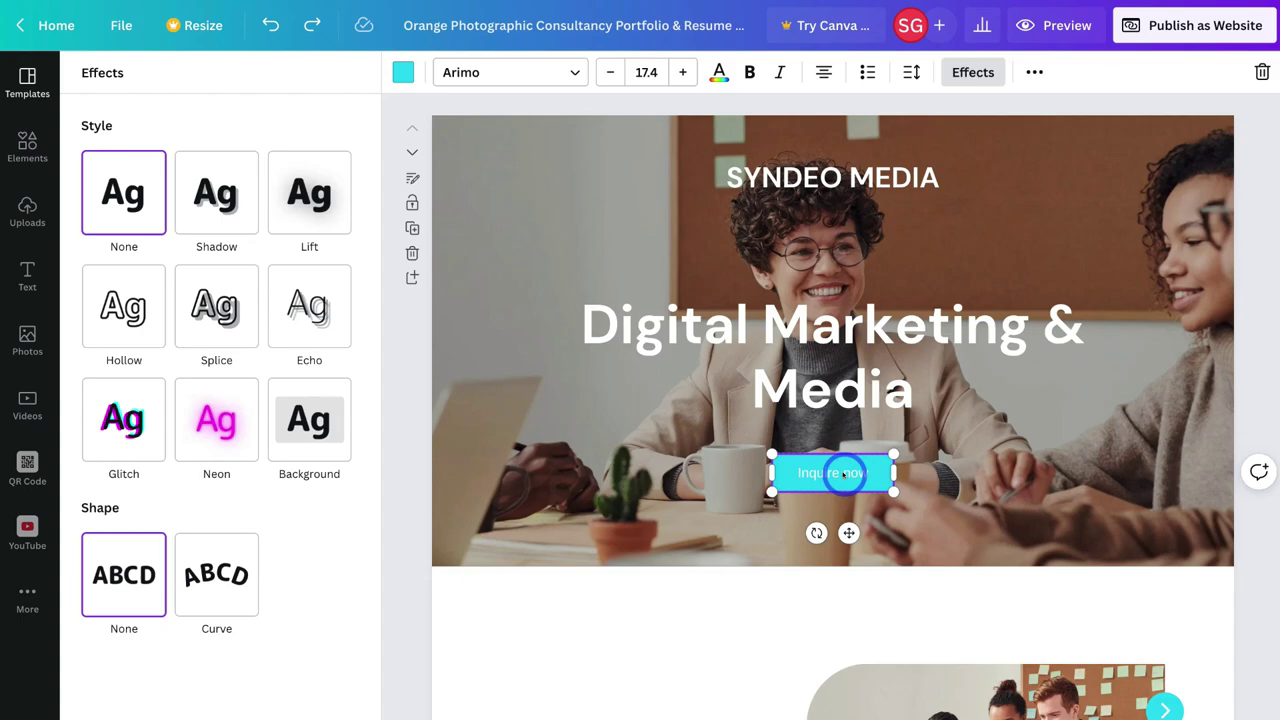
key("ctrl+v")
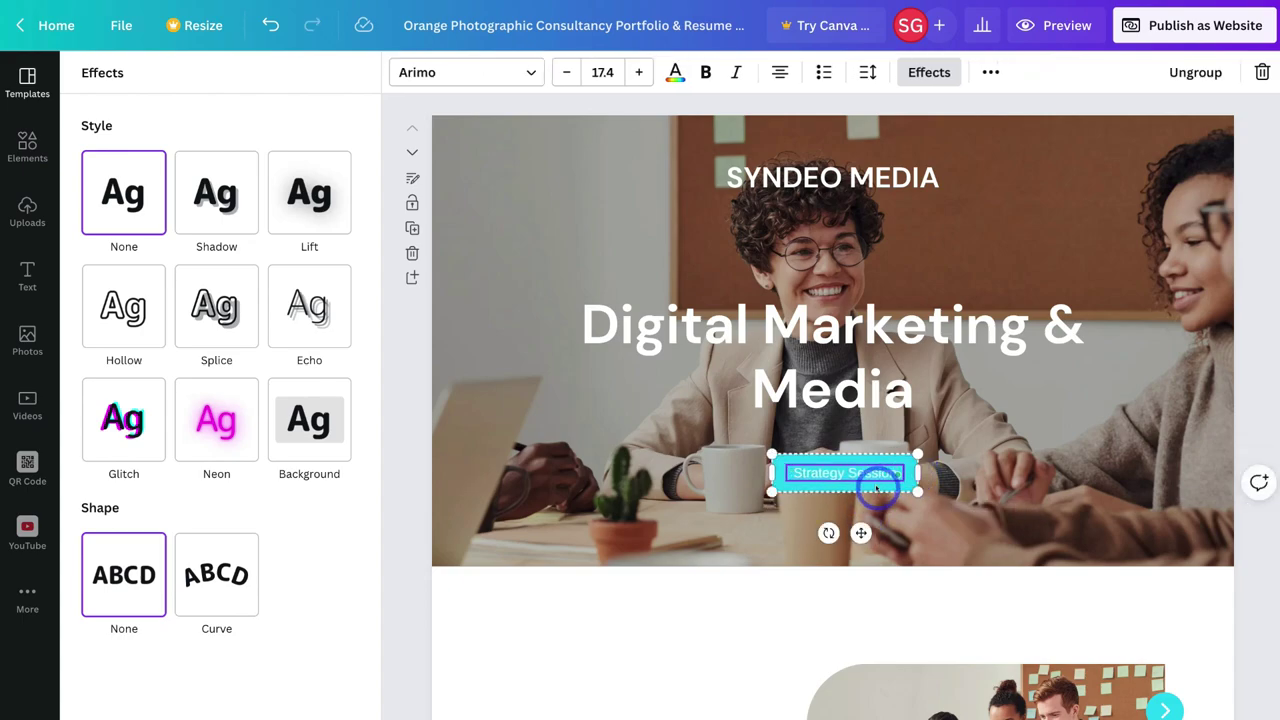
mouse_move(877, 477)
left_mouse_down()
mouse_move(857, 477)
mouse_move(860, 494)
left_mouse_up()
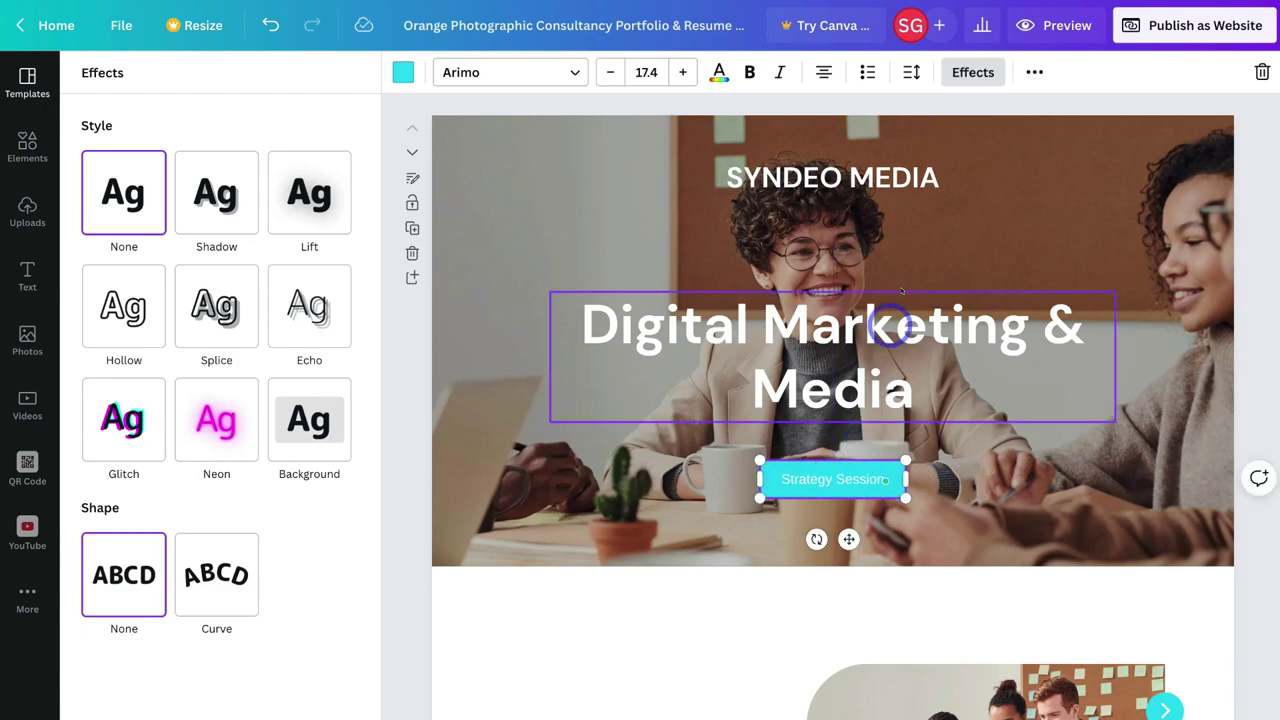
Link the "Strategy Session" button to the document page "6 - Contact"
left_click(1035, 73)
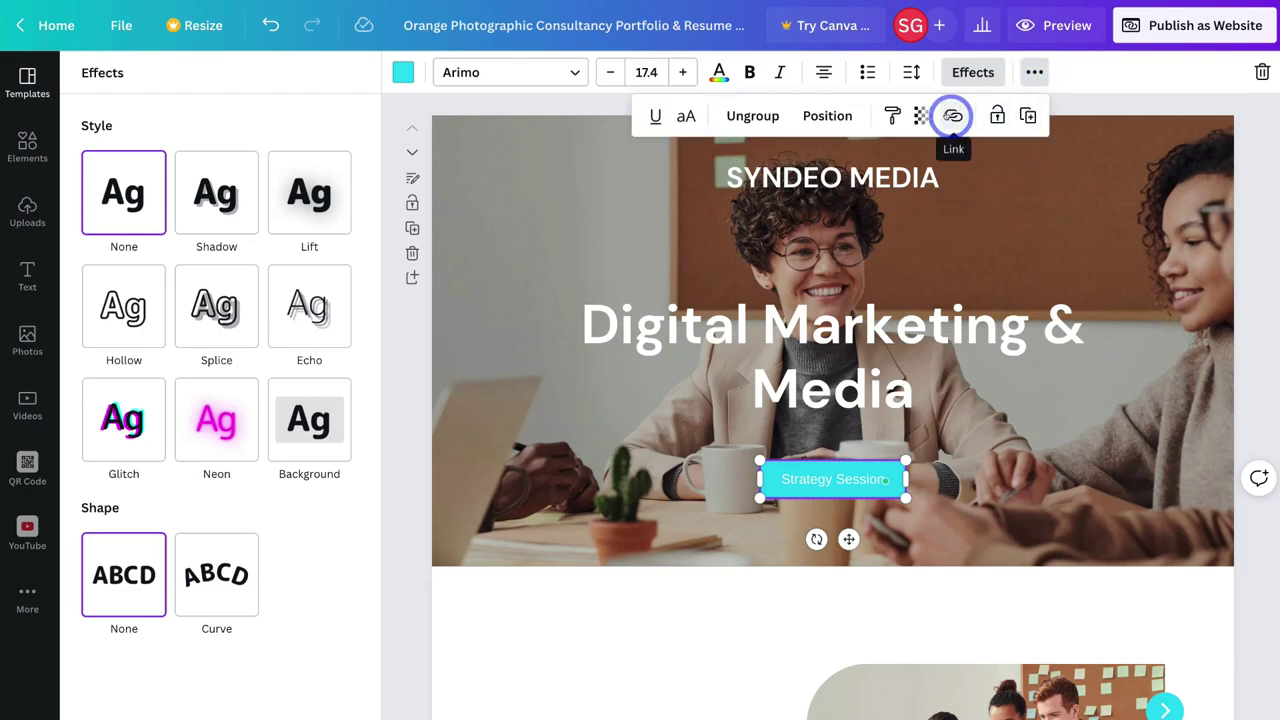
left_click(951, 116)
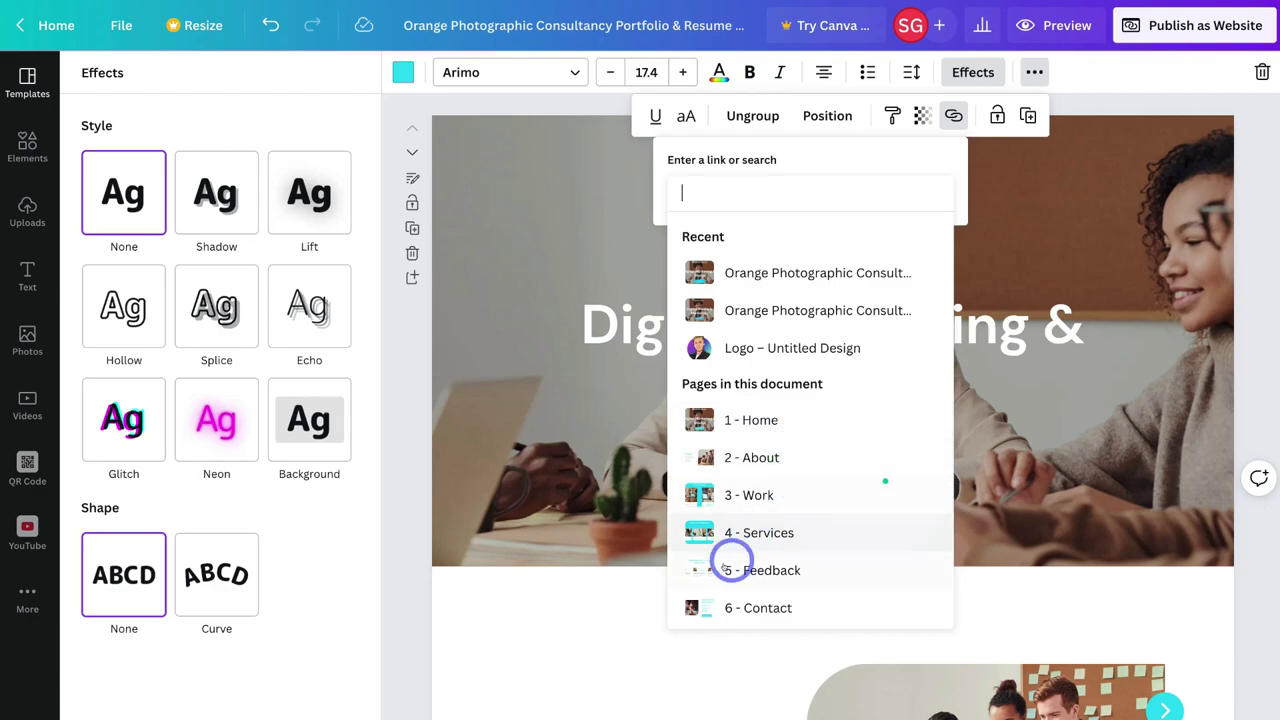
left_click(796, 607)
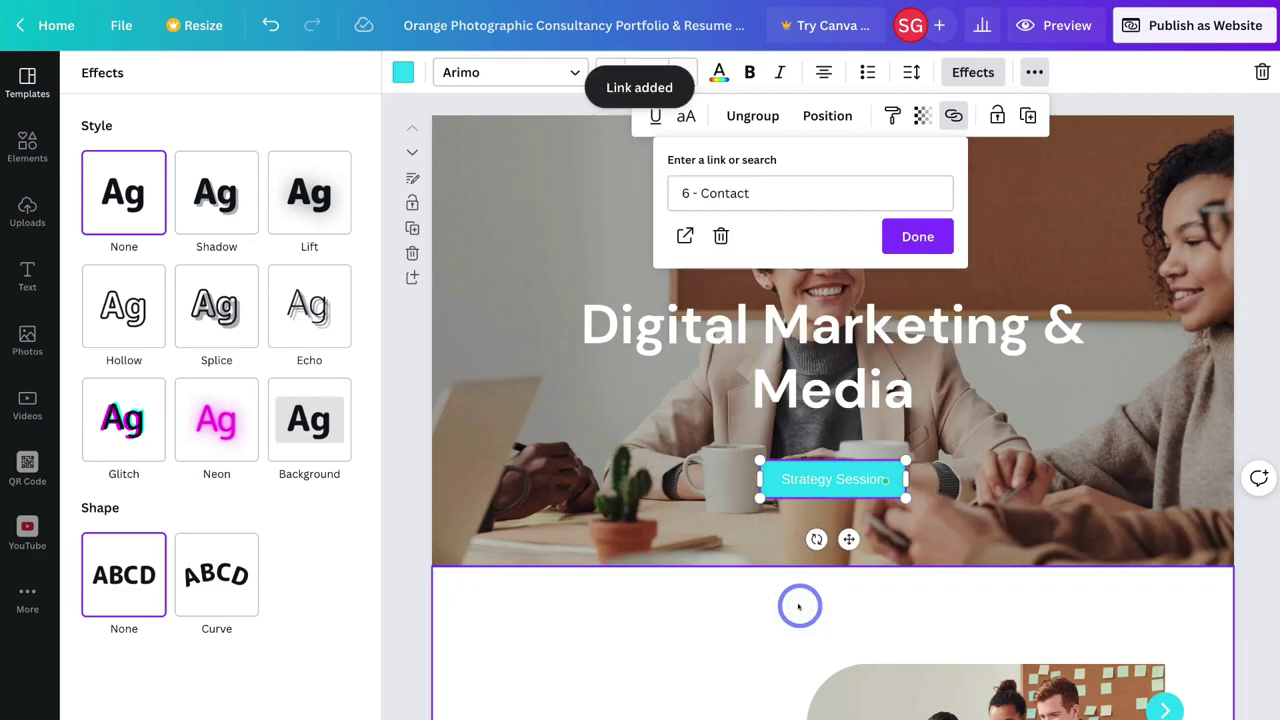
left_click(819, 488)
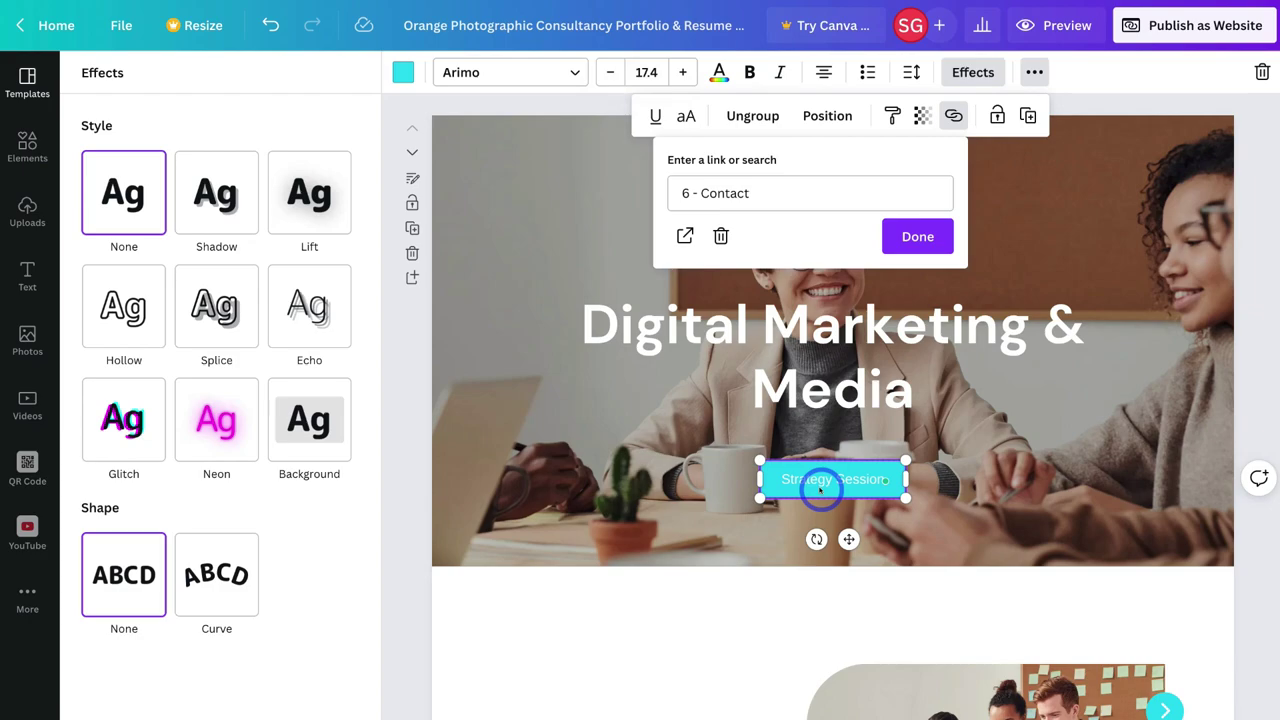
left_click(912, 240)
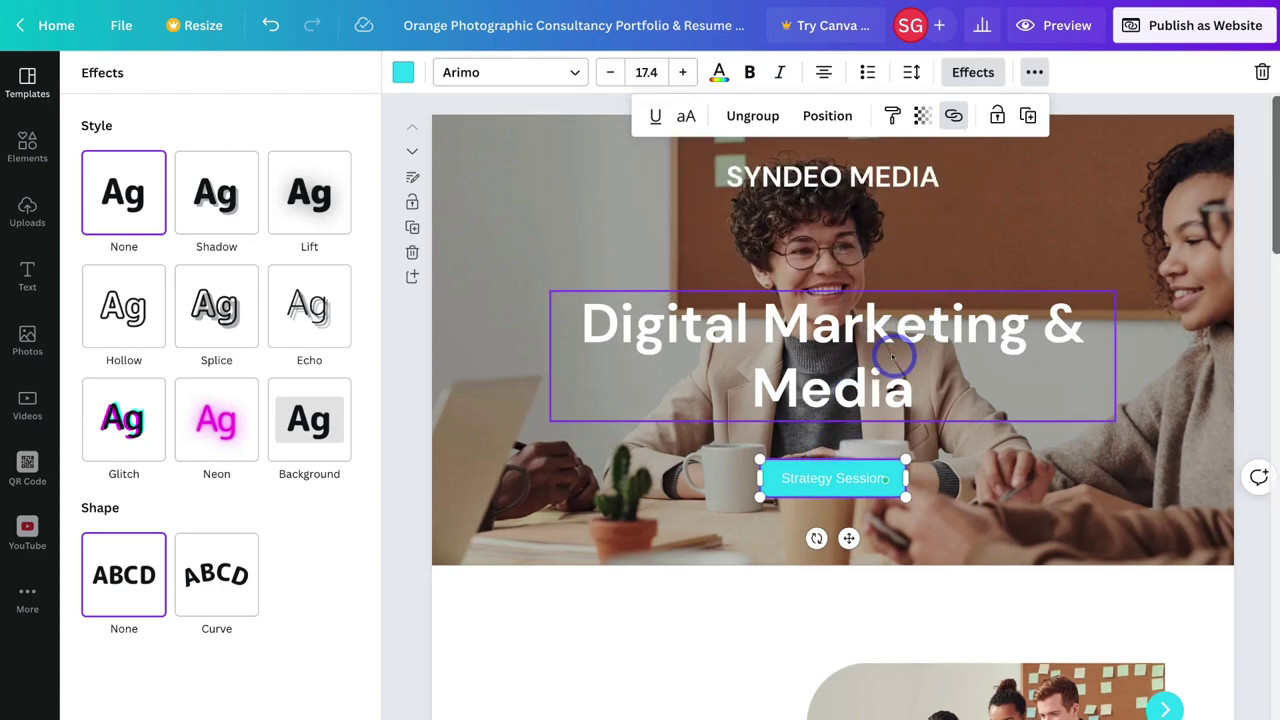
Replace the placeholder first name in the about section's "Hi, I'm" heading with the site owner's first name
scroll(893, 357, "down", 3)
scroll(893, 357, "down", 2)
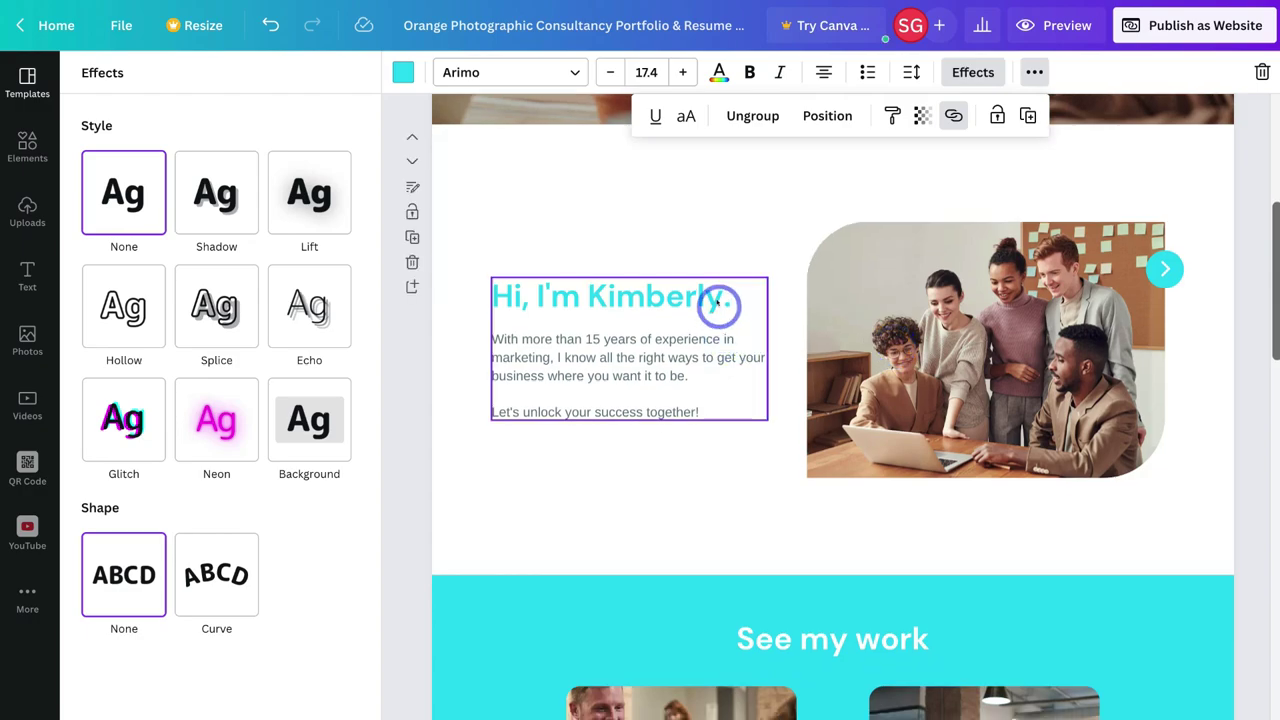
left_click(718, 297)
left_click(718, 296)
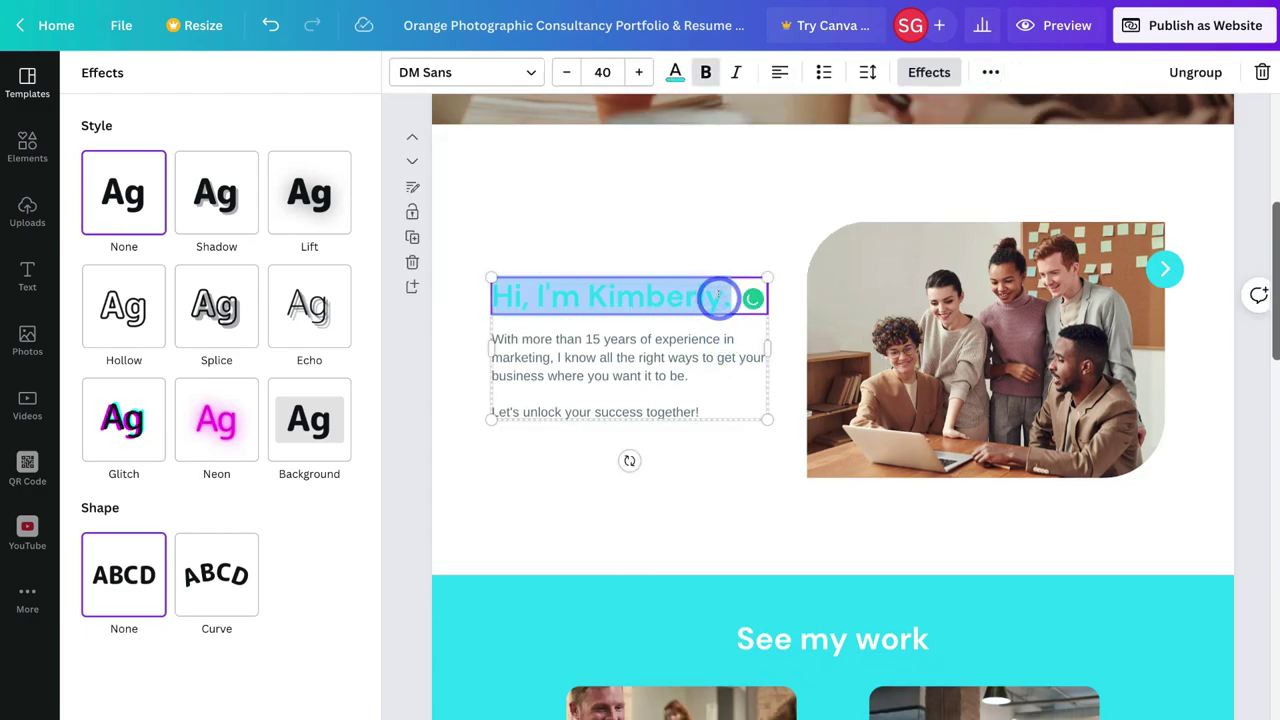
left_click(718, 296)
left_click_drag(718, 296, 594, 297)
type("Stewart")
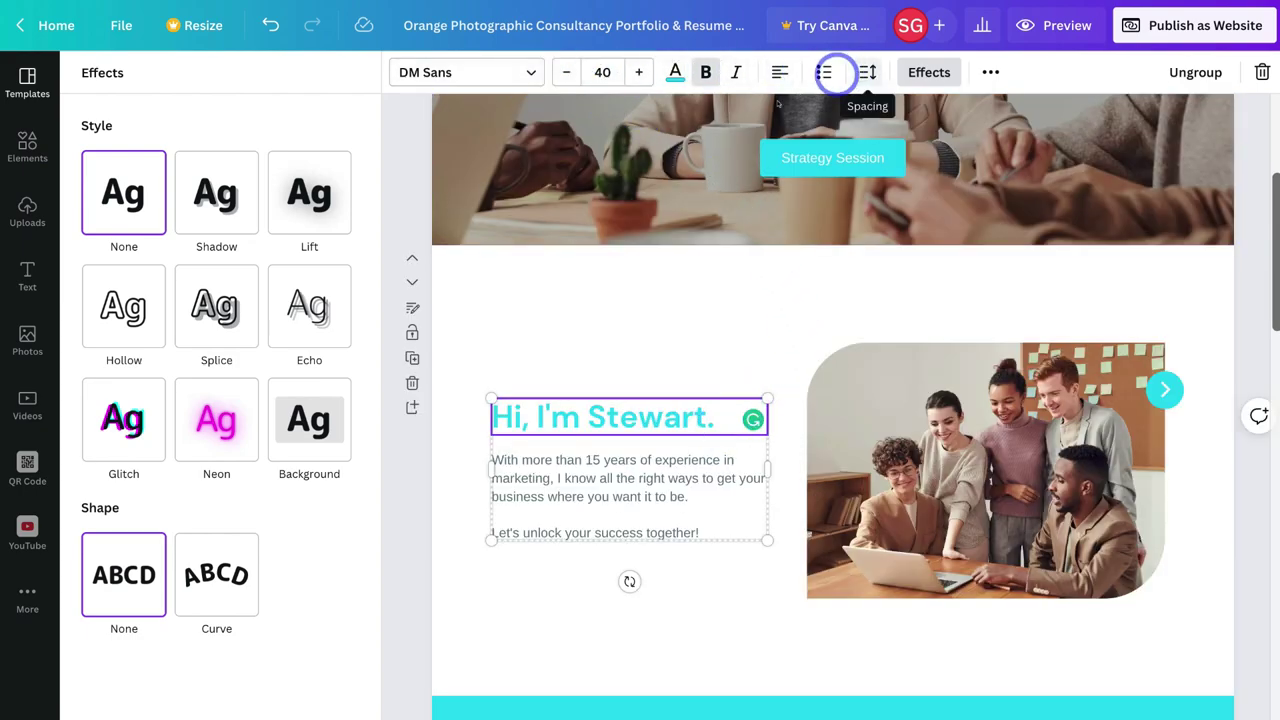
scroll(814, 325, "down", 1)
scroll(814, 325, "down", 5)
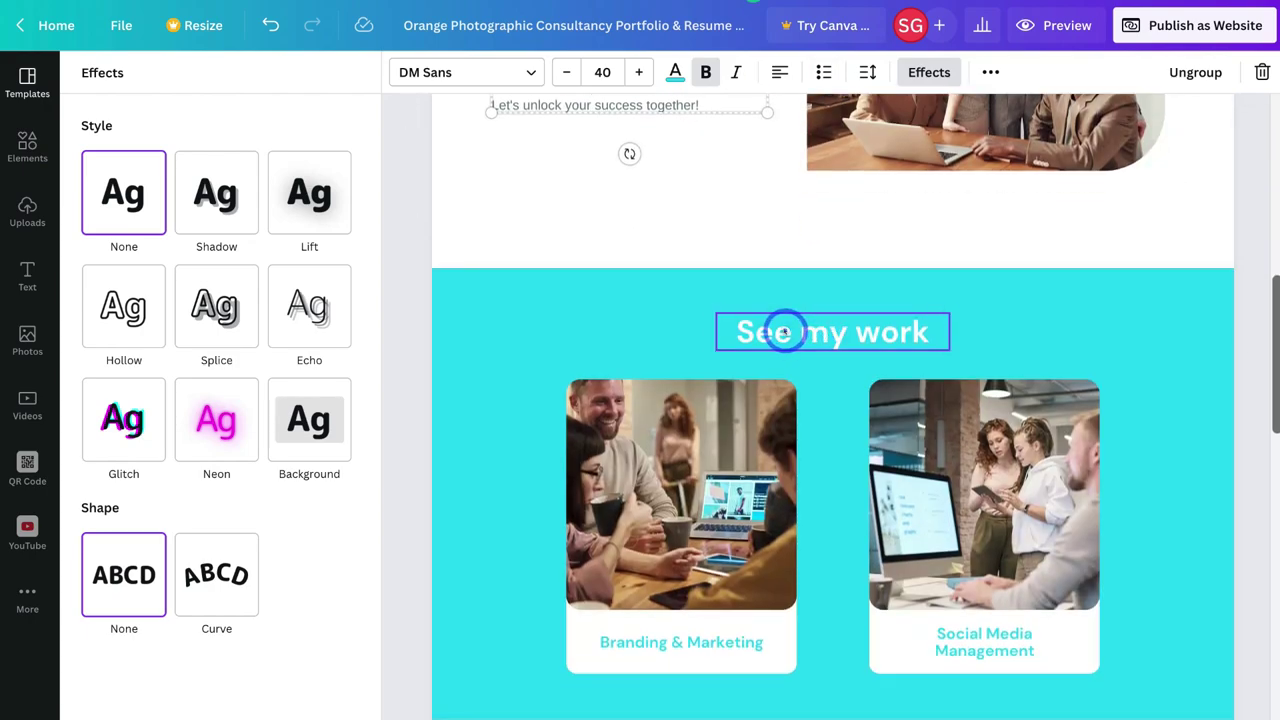
left_click(785, 333)
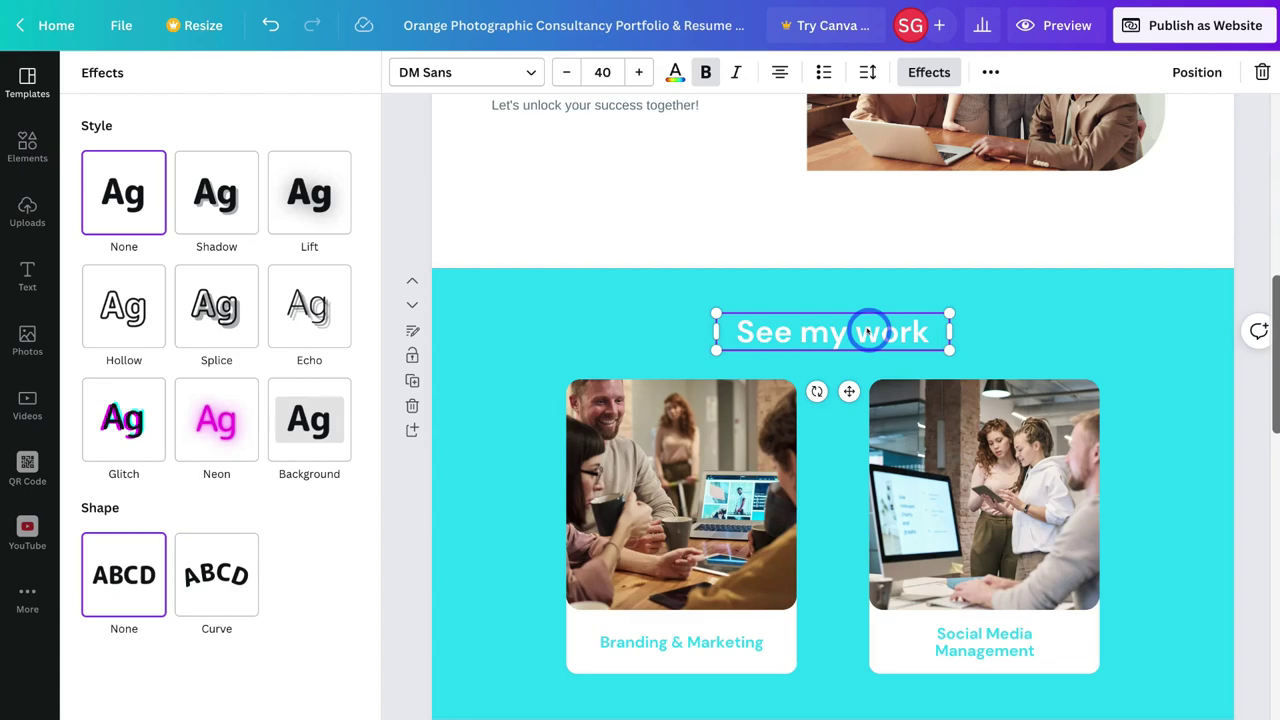
scroll(868, 332, "up", 4)
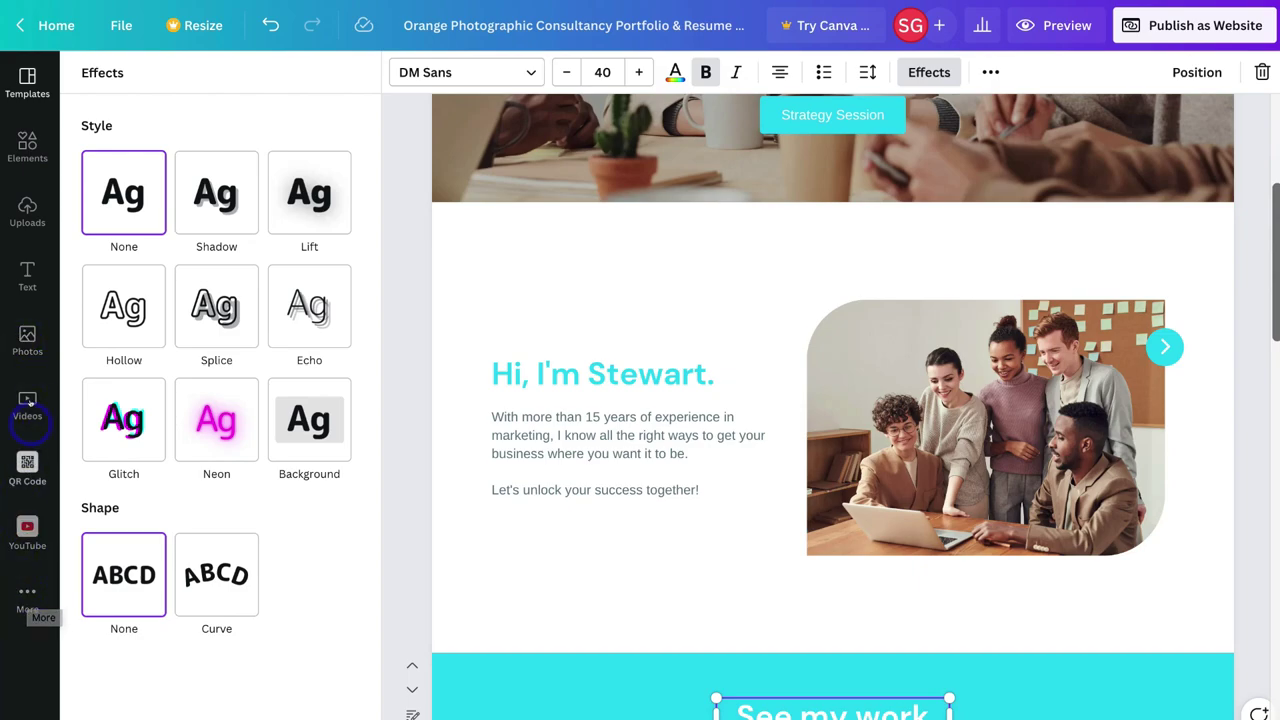
Search the photo library for "marketing" and replace the about section's team image with the tablet and coffee cup photo
left_click(22, 340)
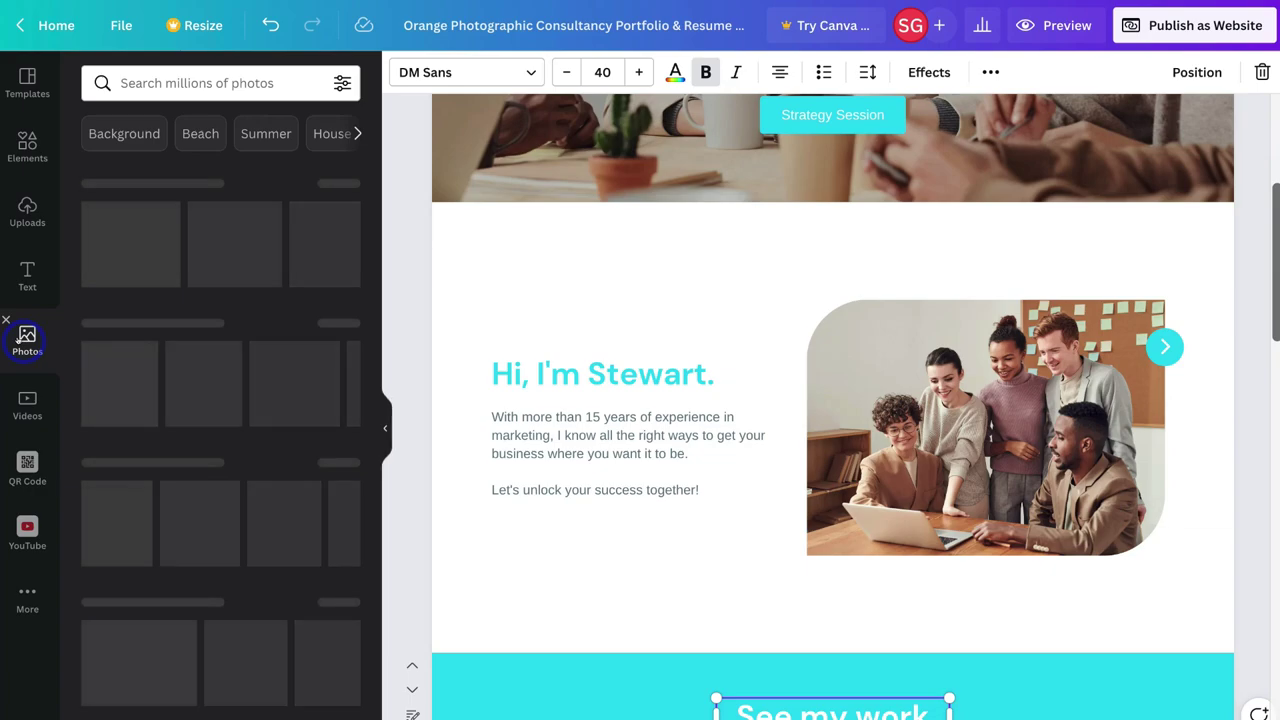
left_click(143, 83)
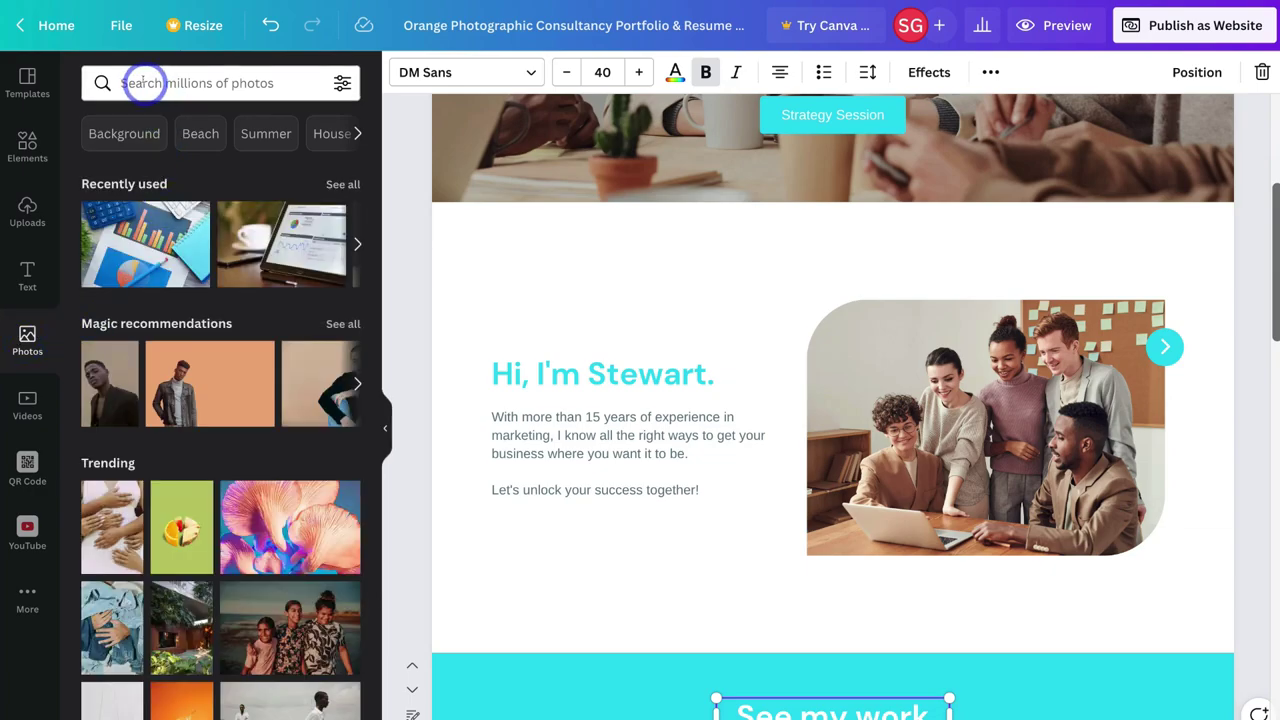
left_click(143, 83)
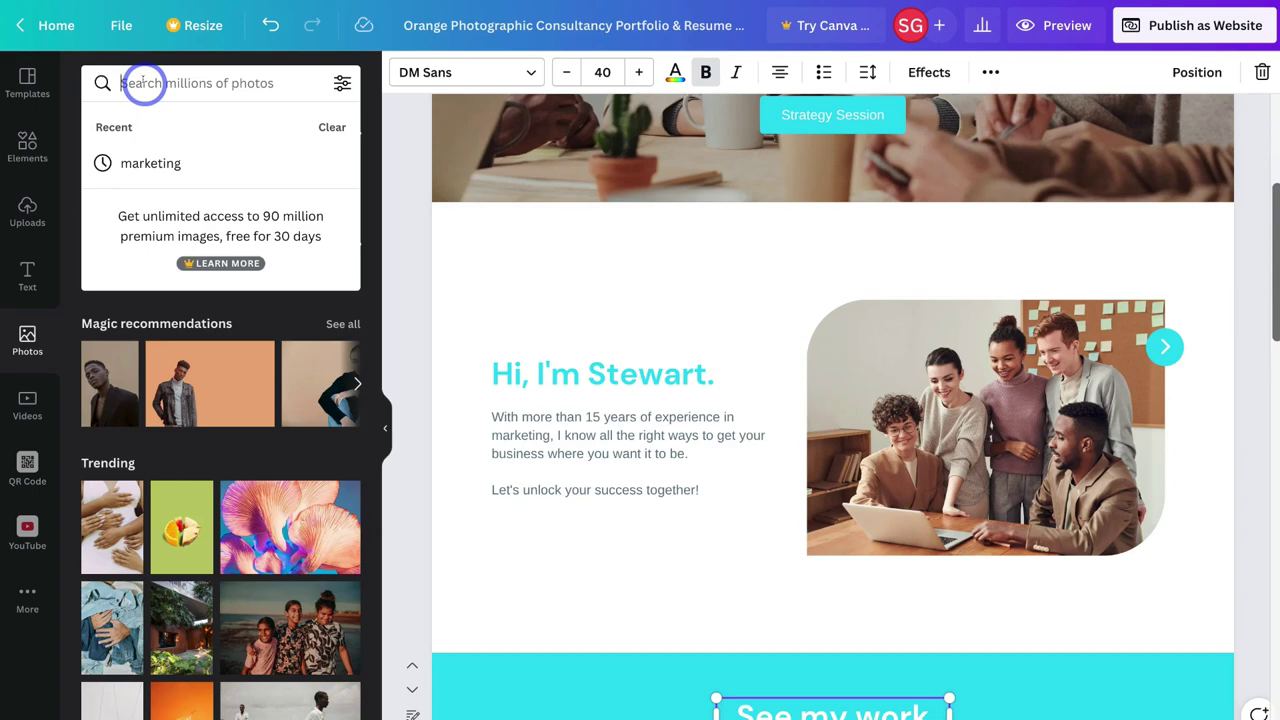
type("marketing")
key("Return")
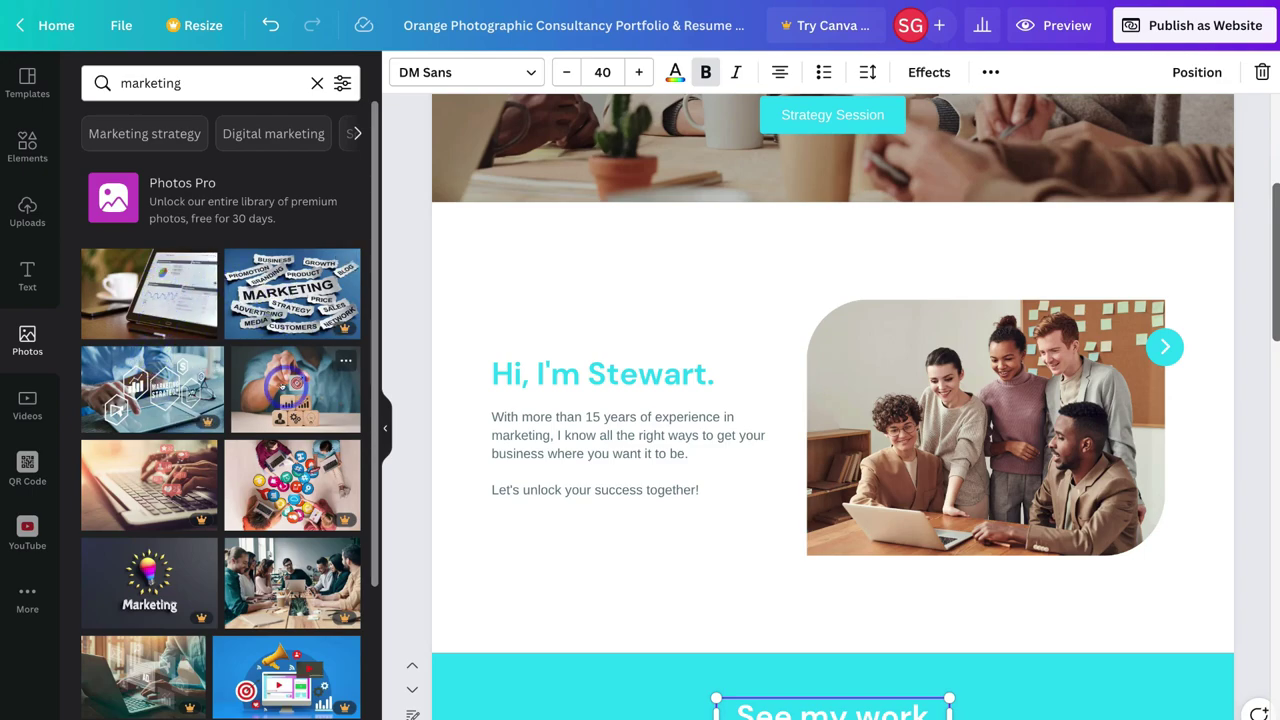
left_click(172, 472)
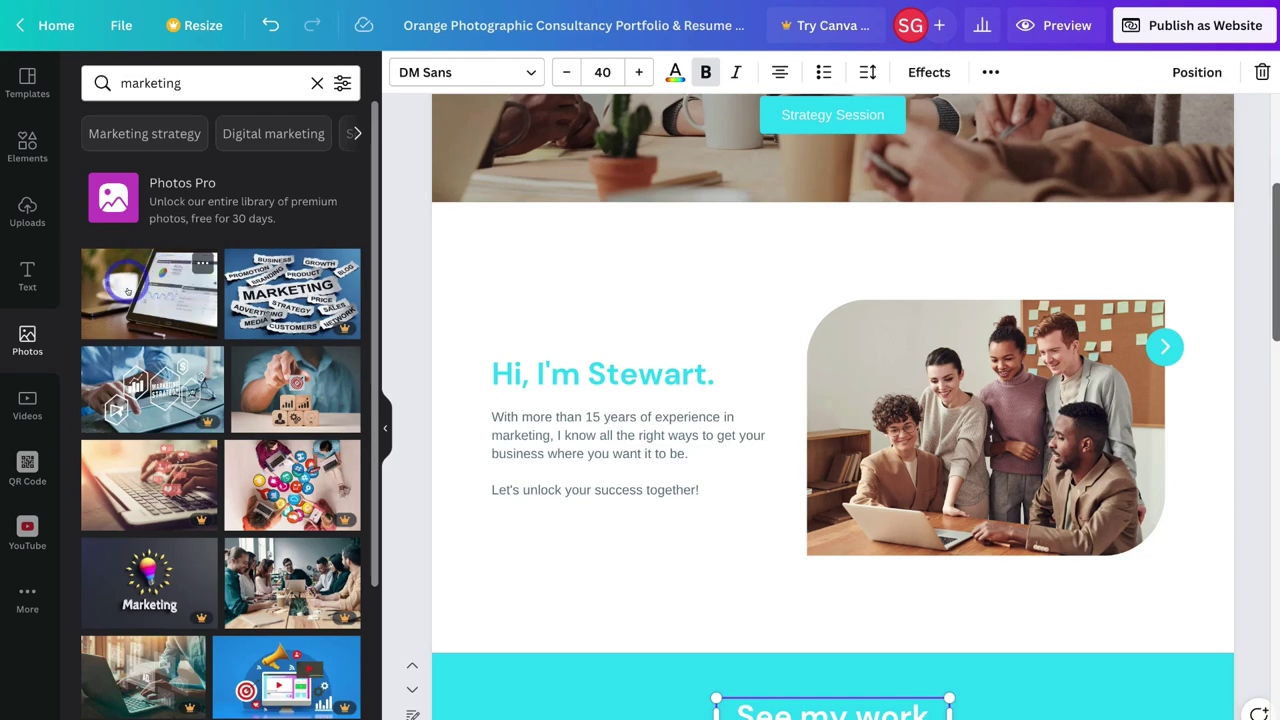
left_click(155, 298)
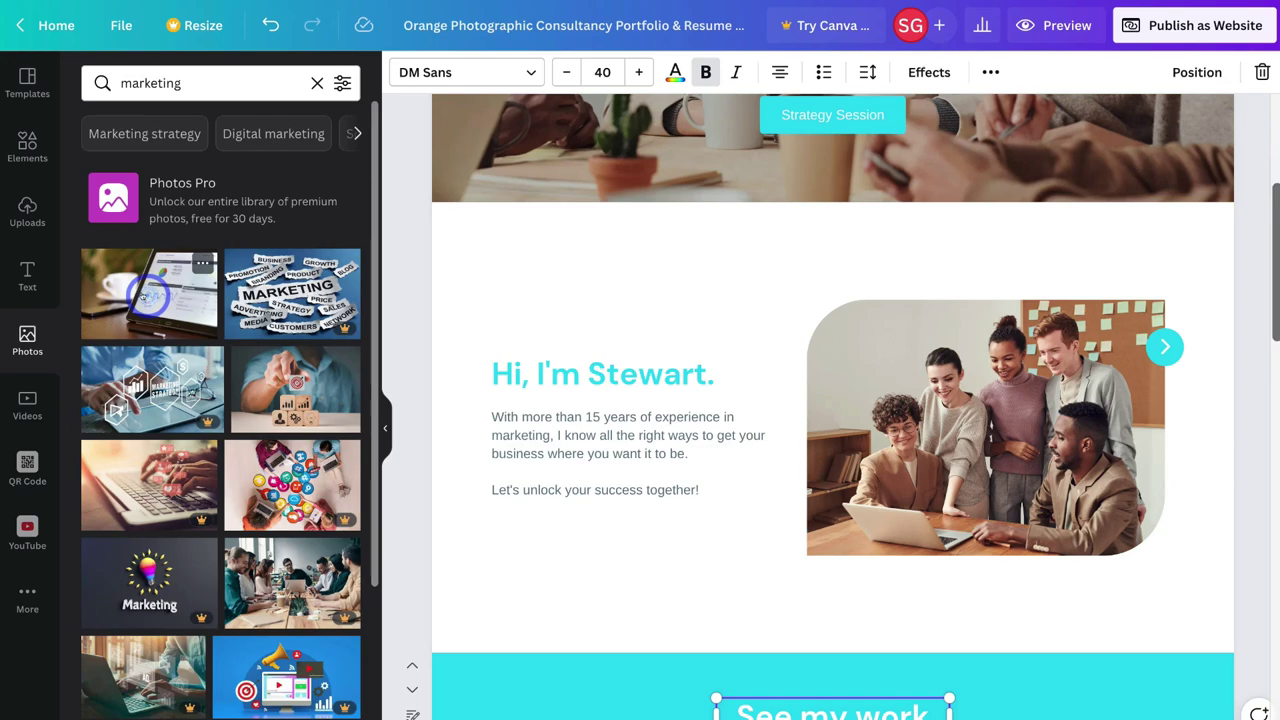
left_click_drag(147, 298, 916, 405)
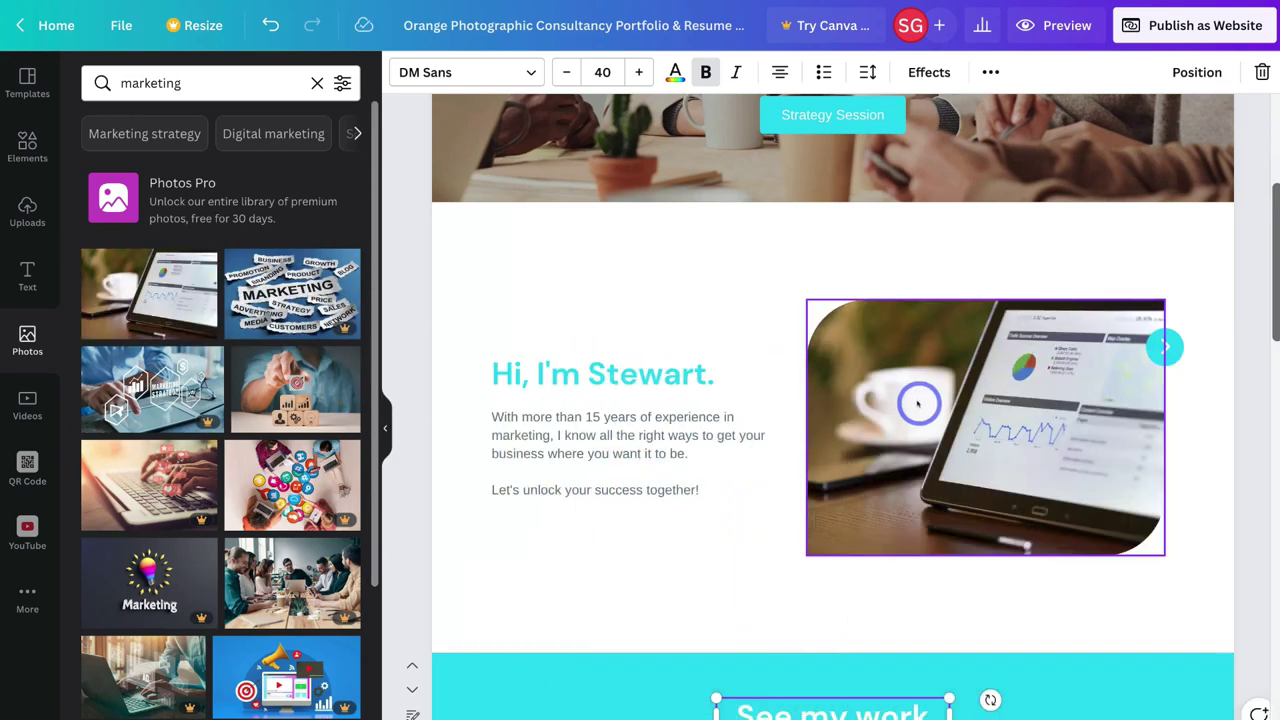
Replace the Branding card's image under "How can I help you?" with the photo of a hand stacking wooden icon blocks
scroll(918, 403, "down", 5)
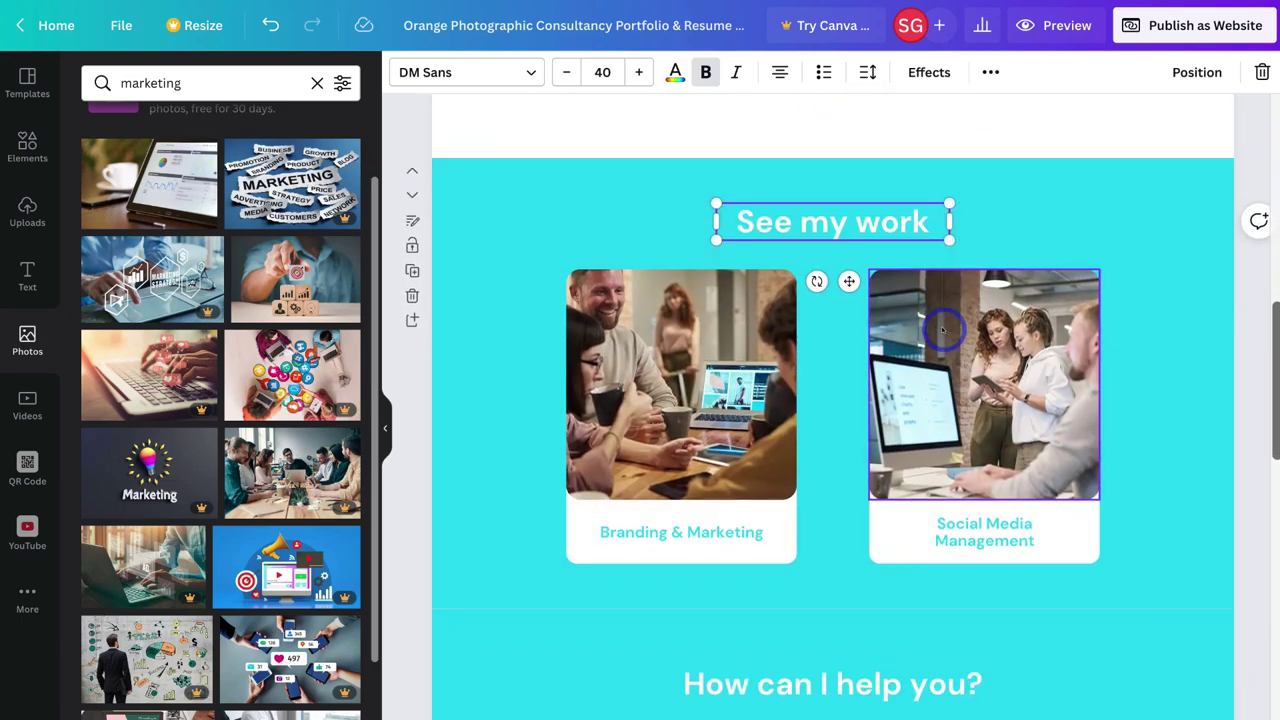
scroll(766, 329, "down", 5)
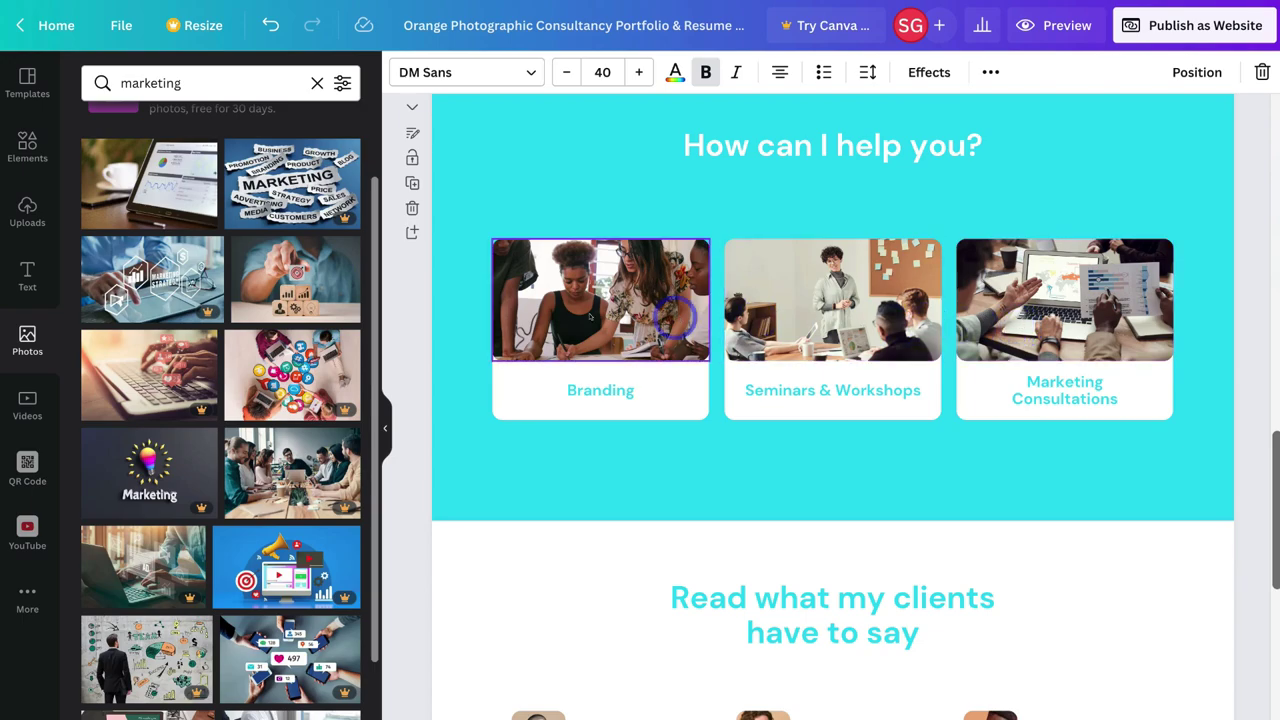
left_click_drag(297, 290, 606, 297)
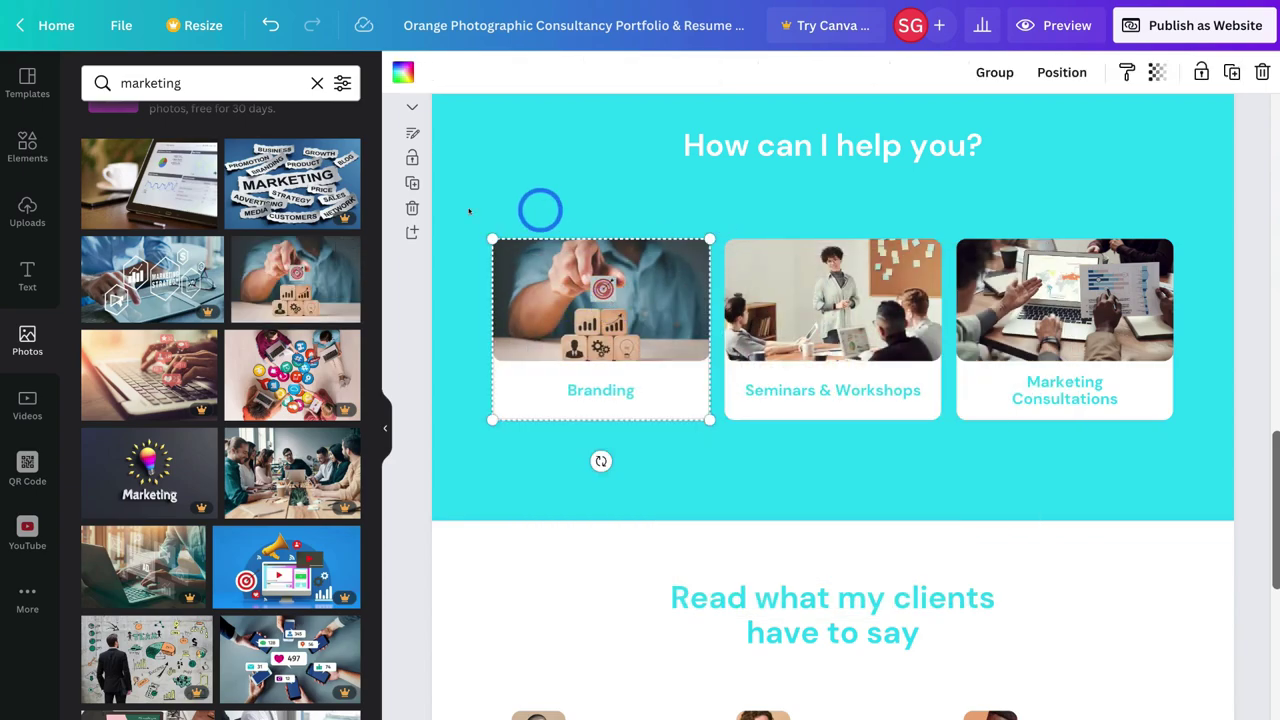
Search the elements for "marketing", and place the gradient computer monitor graphic, shrunk, to the left of the "How can I help you?" heading
left_click(28, 208)
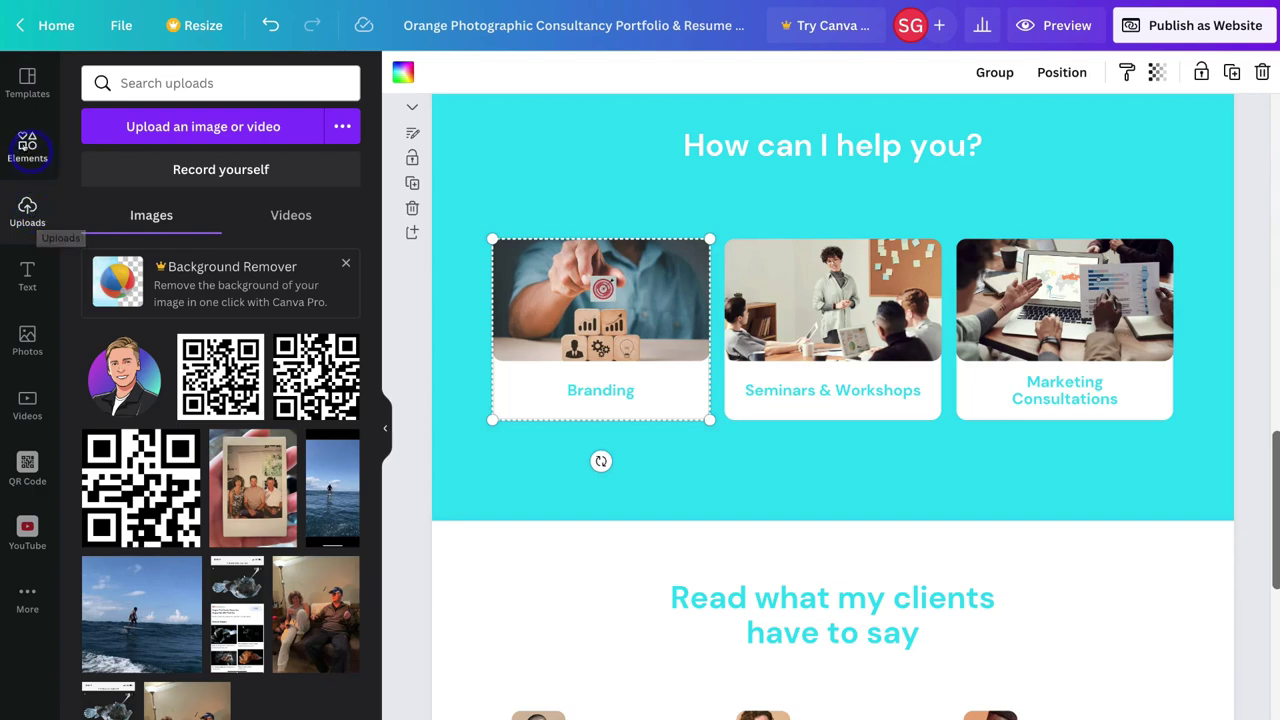
left_click(27, 148)
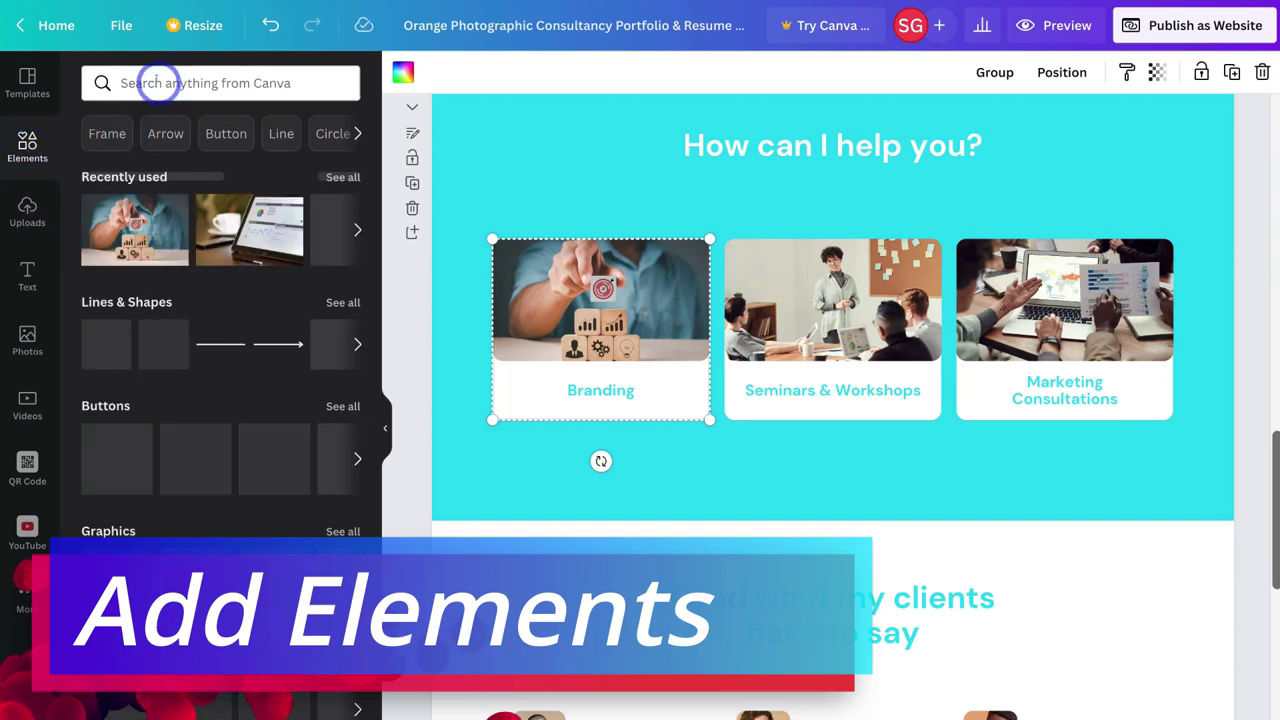
left_click(156, 82)
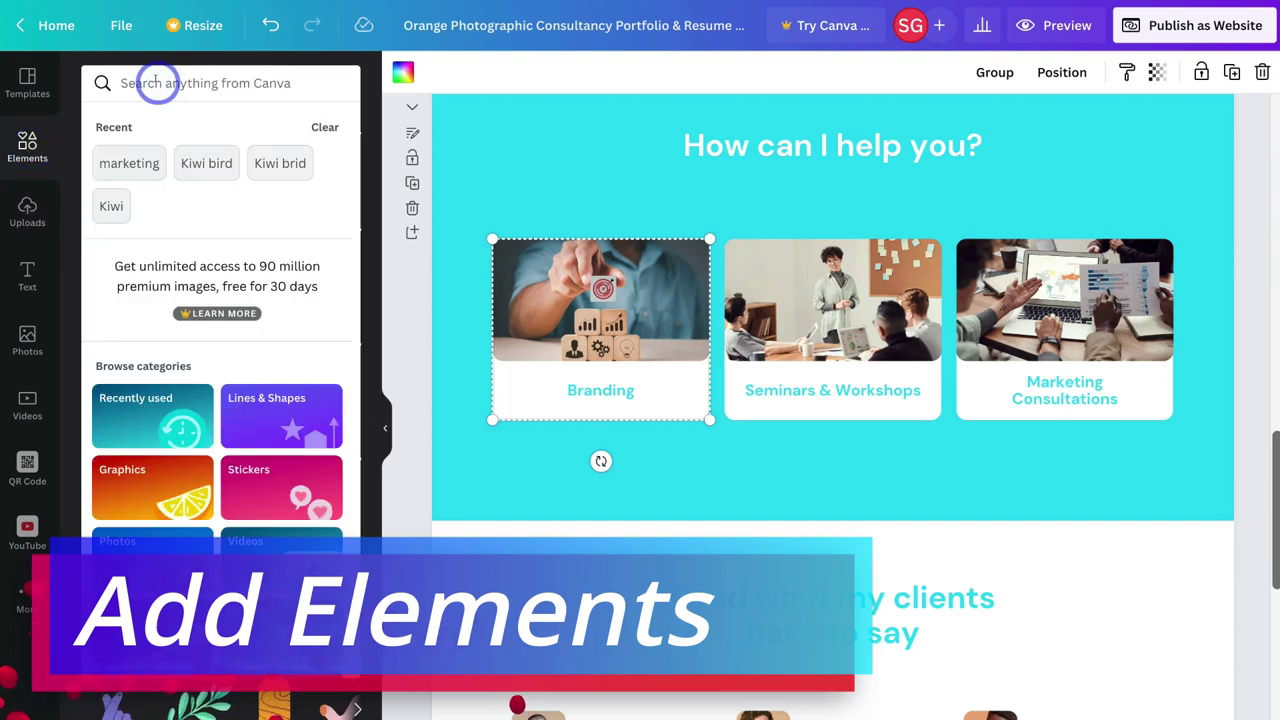
type("marketing")
key("Return")
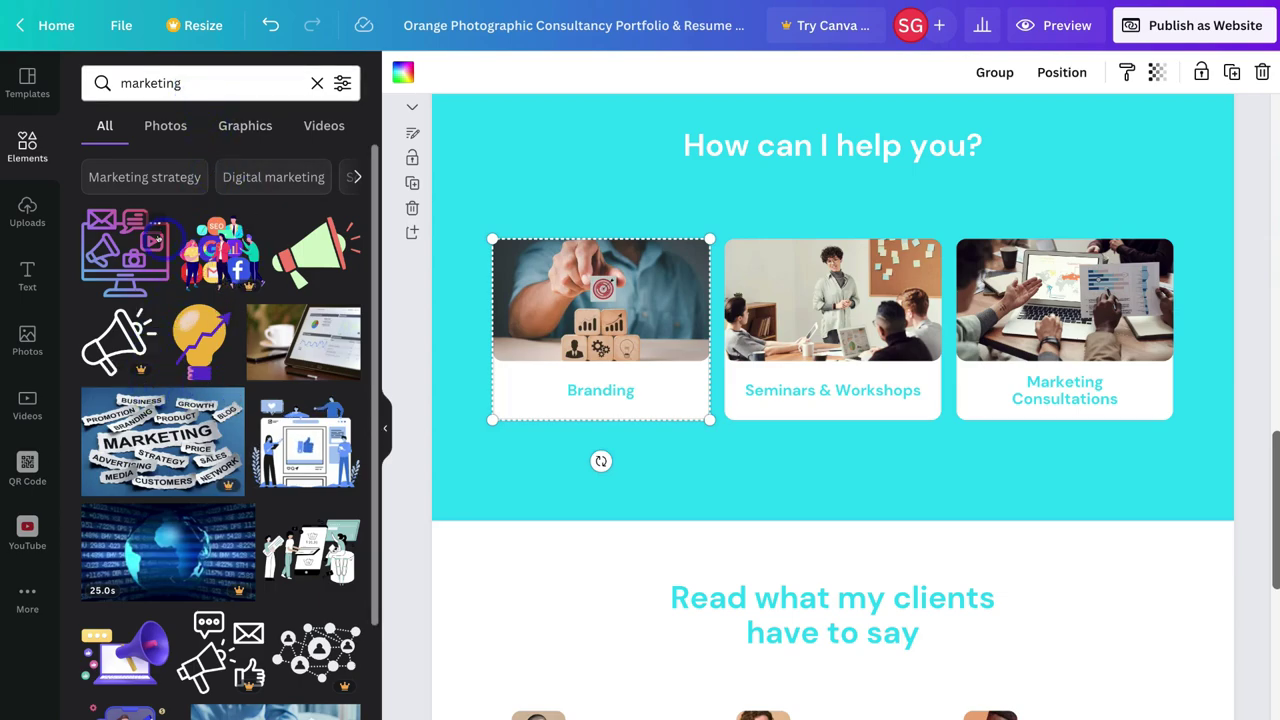
left_click(112, 256)
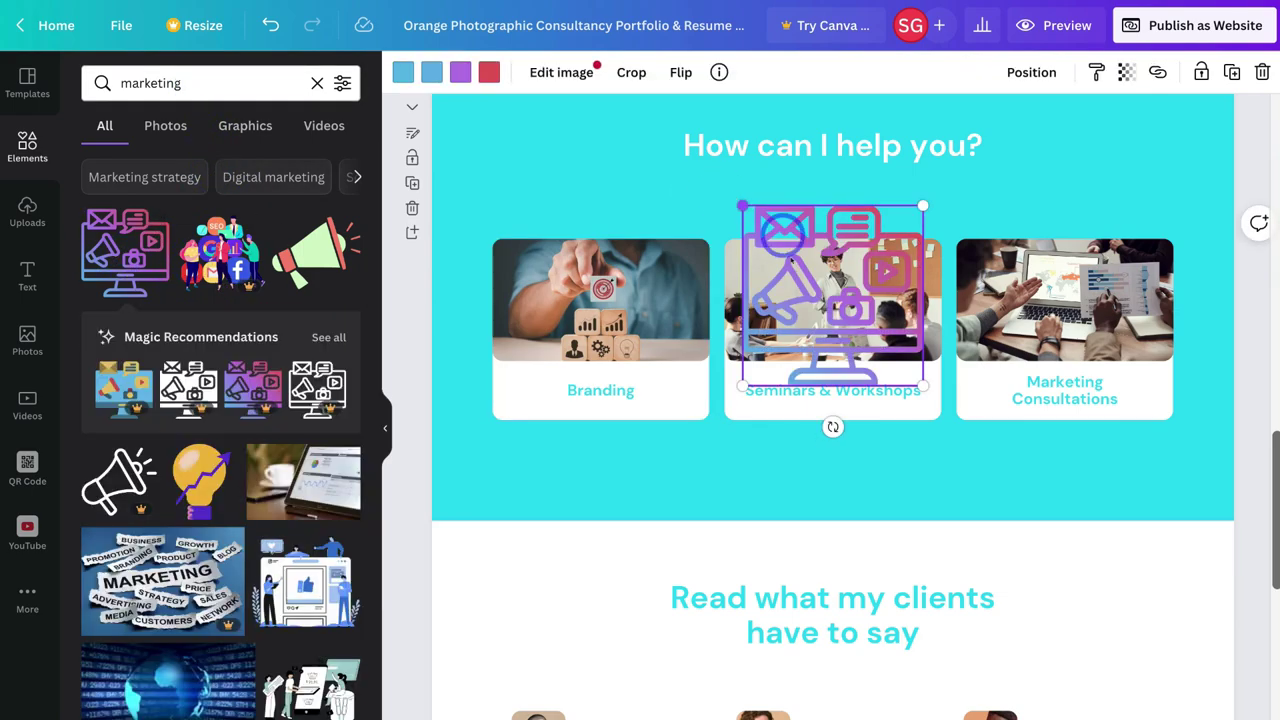
left_click_drag(795, 278, 620, 184)
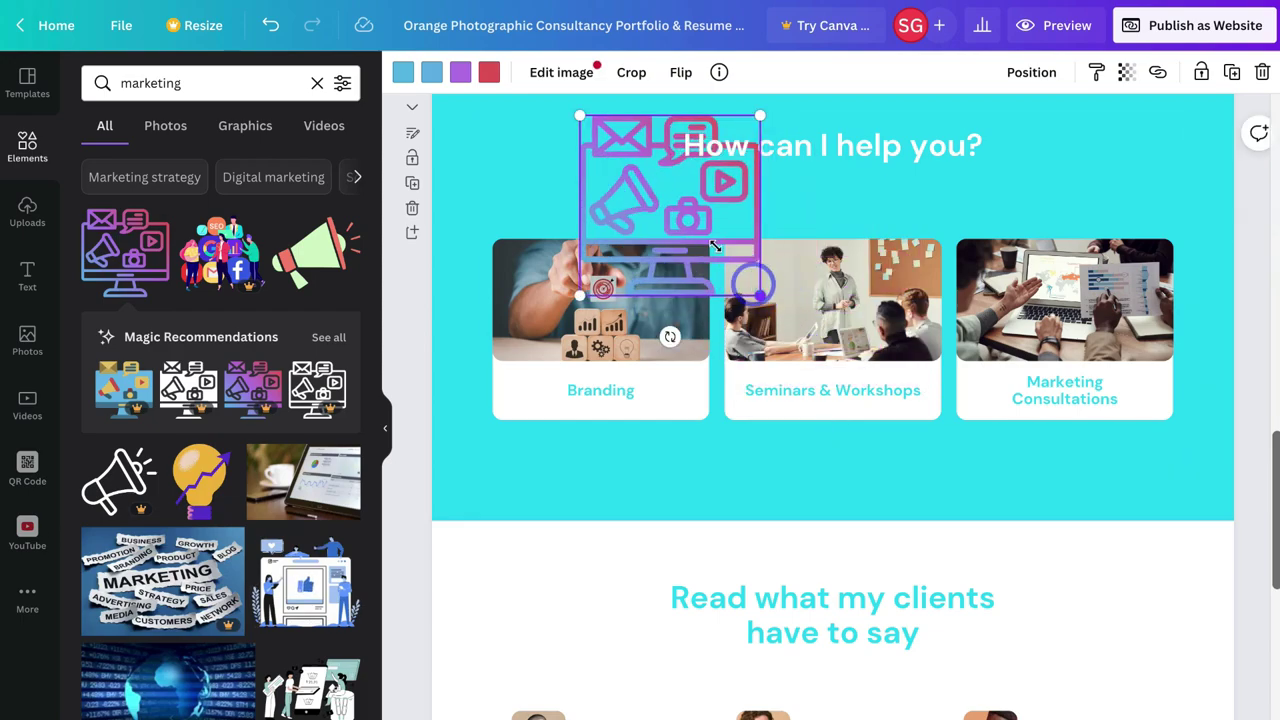
left_click_drag(716, 246, 568, 160)
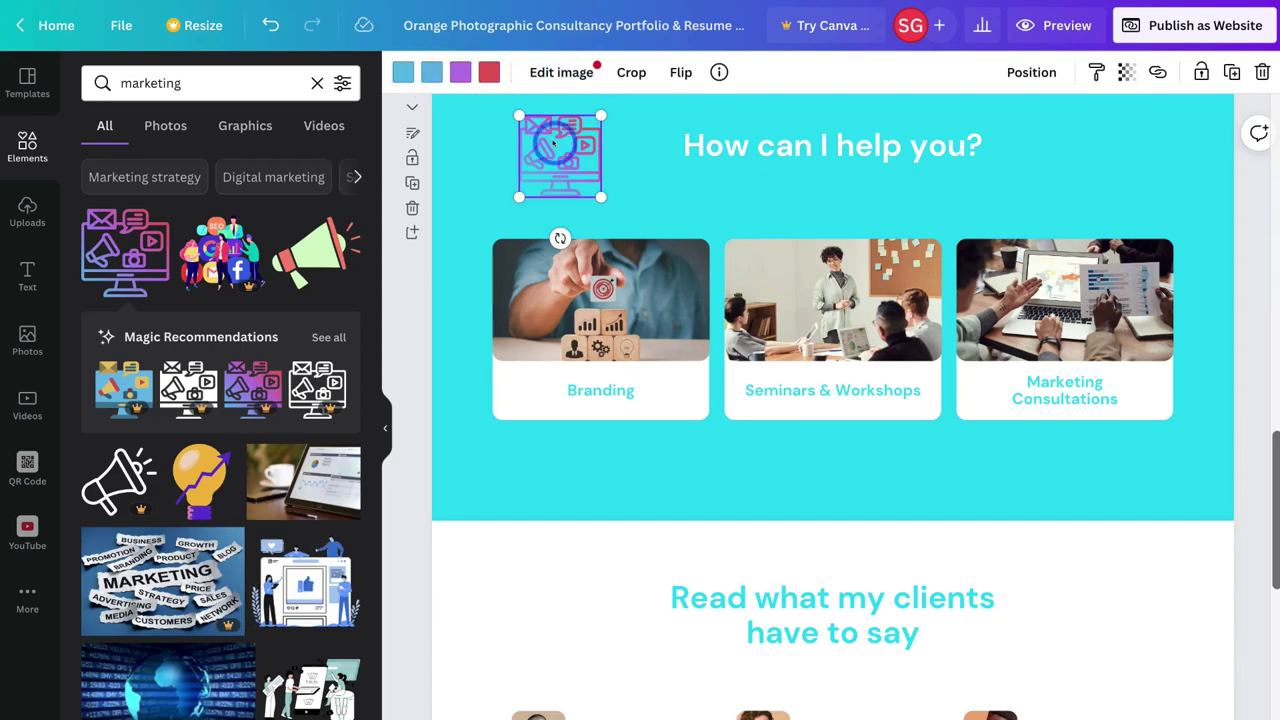
Delete the joined-hands photo together with its frame and chat icon from the contact section
scroll(558, 160, "down", 9)
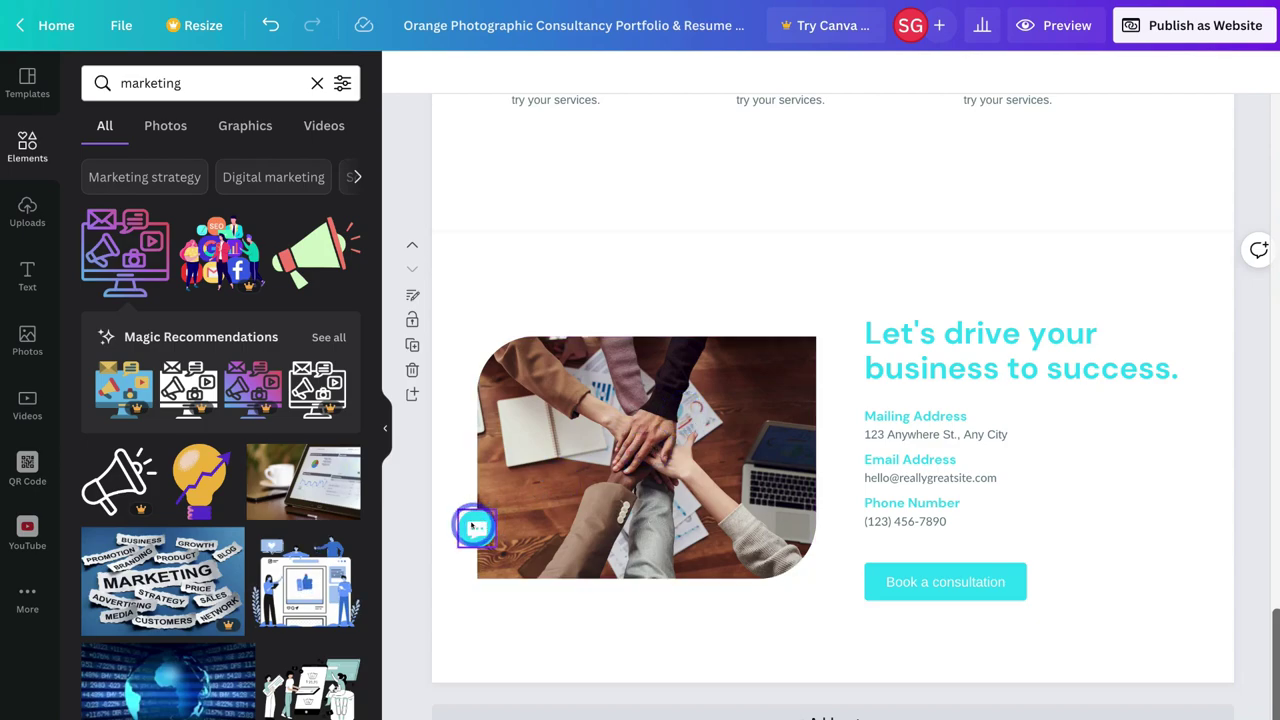
left_click_drag(453, 294, 800, 619)
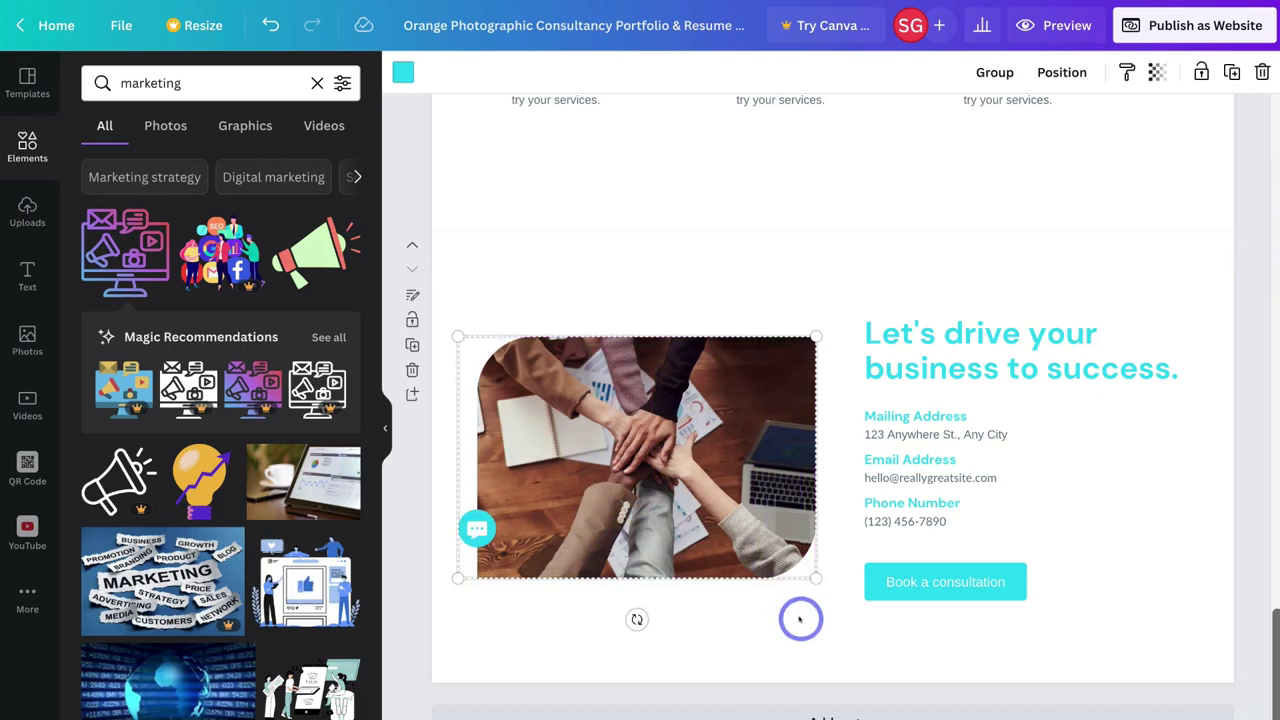
key("Delete")
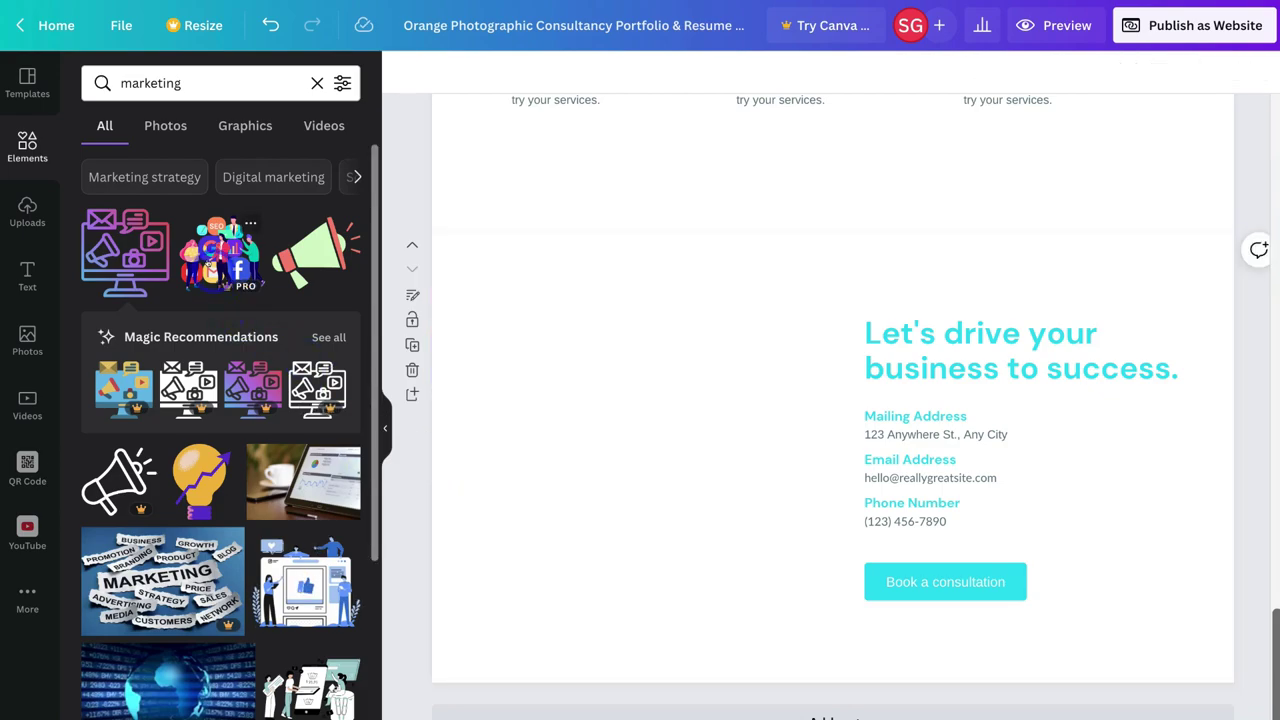
Try the green and red megaphone graphic, enlarged, in the contact section's empty image area
left_click(296, 253)
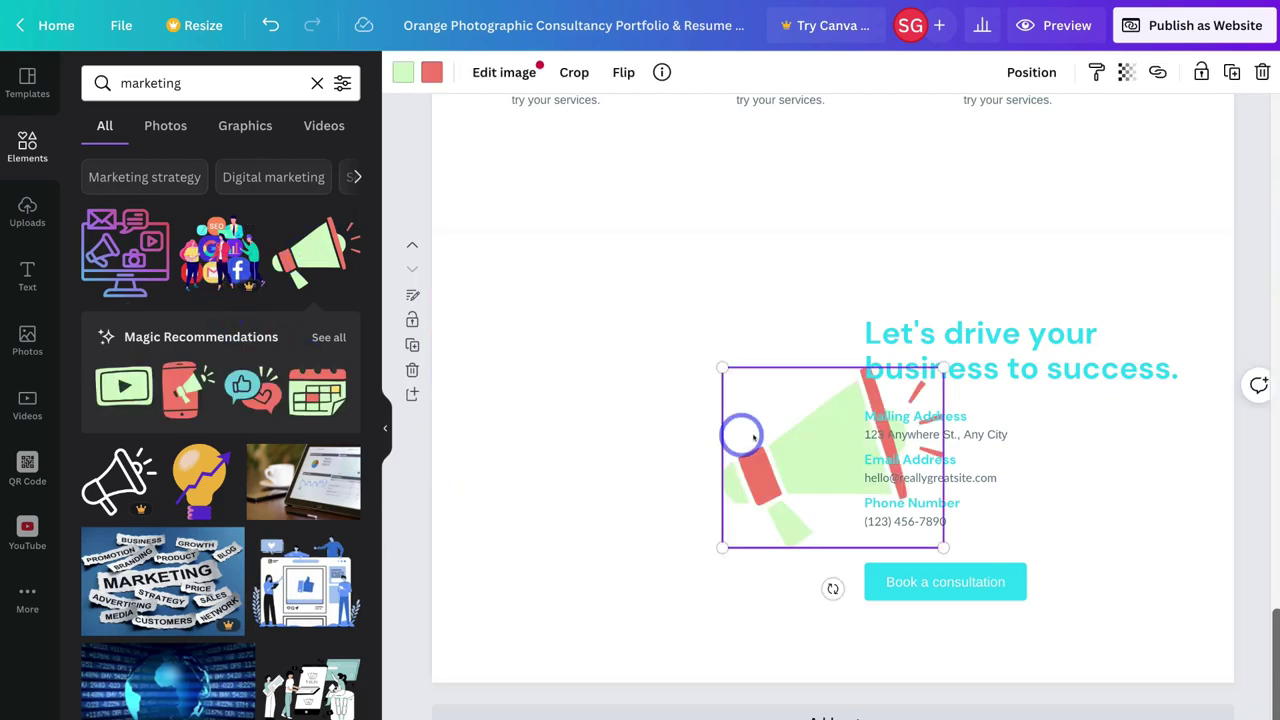
left_click_drag(918, 388, 815, 291)
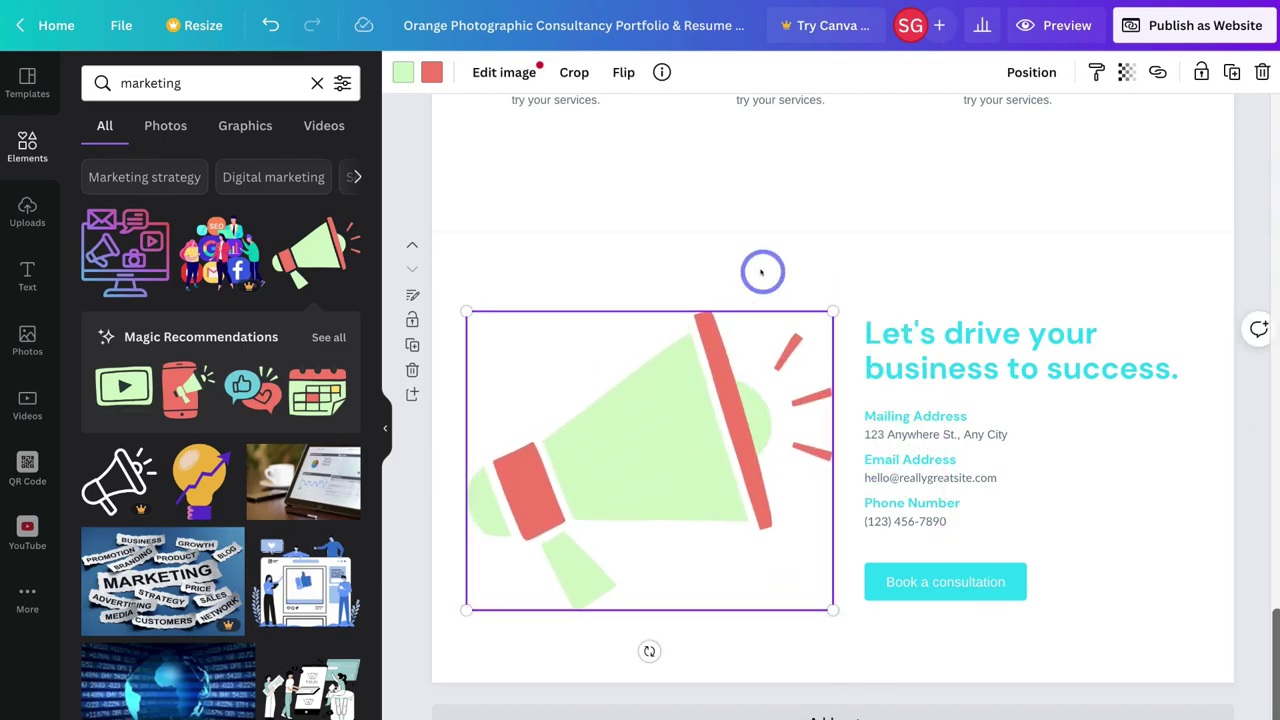
key("Delete")
left_click(546, 331)
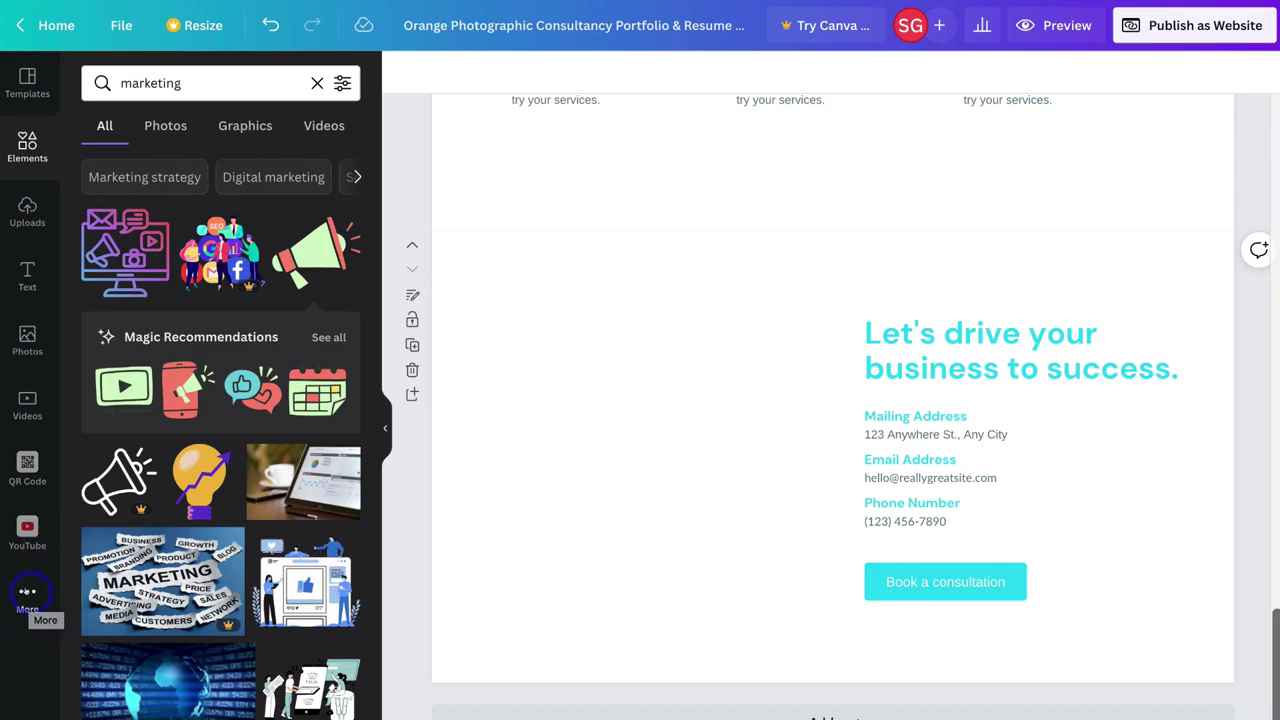
Search YouTube for "syndeo media" and embed the video "We Help Local Kiwi Businesses Succeed Online | Syndeo Media" in the contact section
left_click(26, 526)
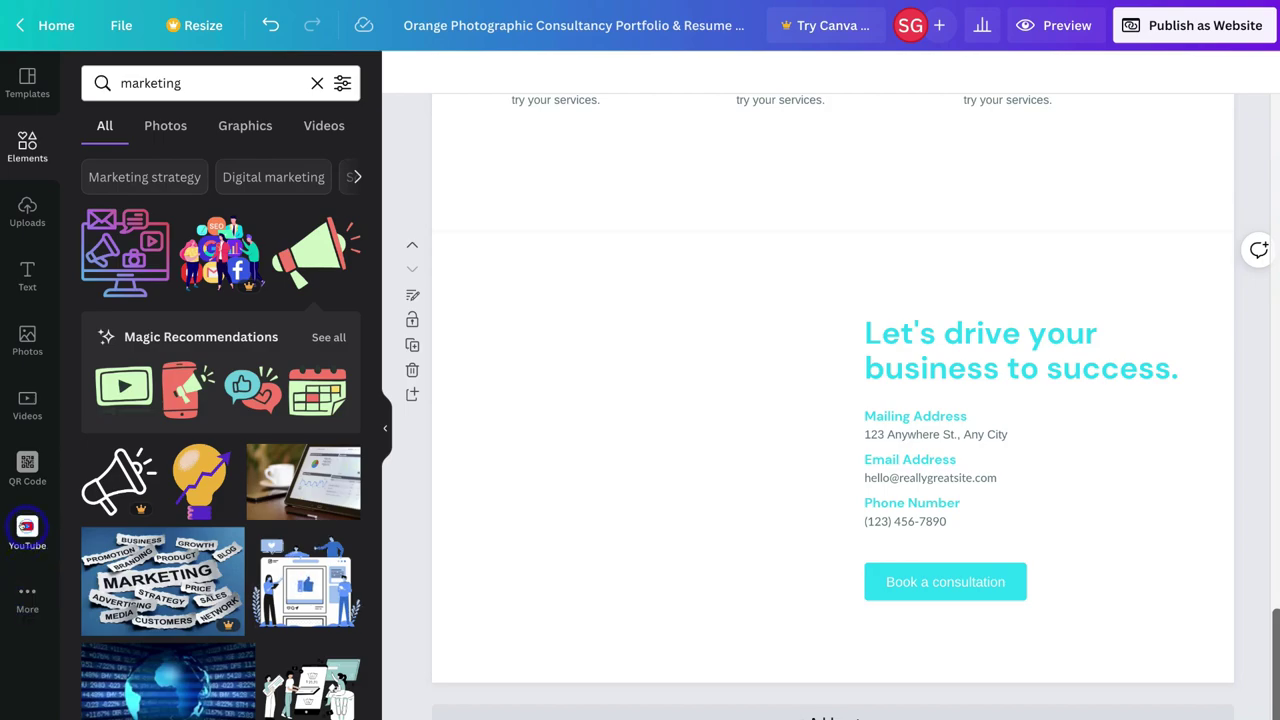
left_click(178, 88)
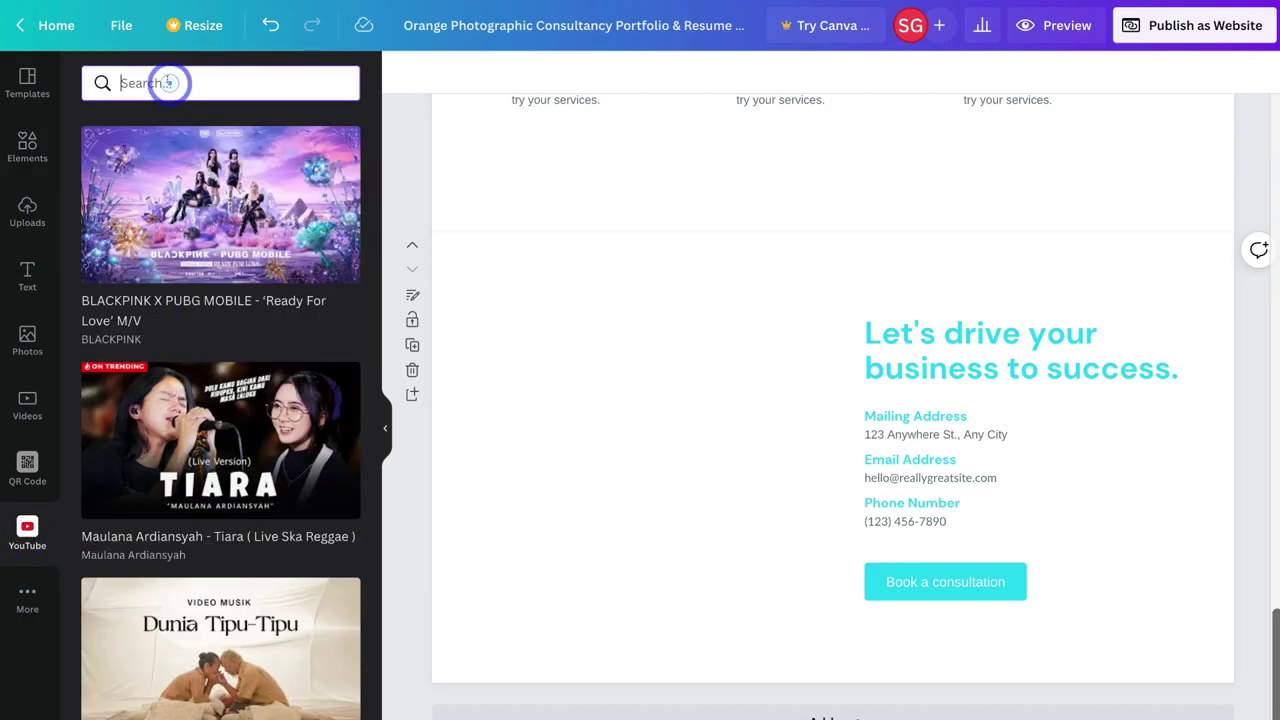
type("syndeo media")
key("Return")
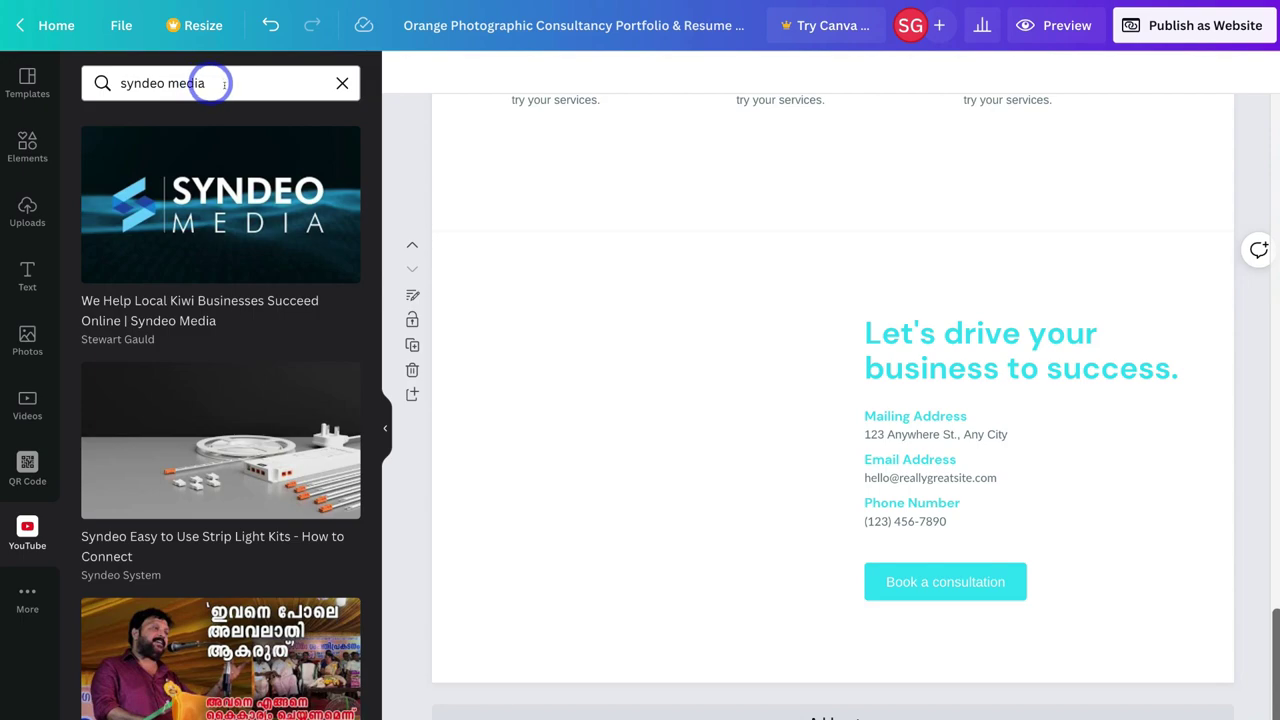
left_click(221, 200)
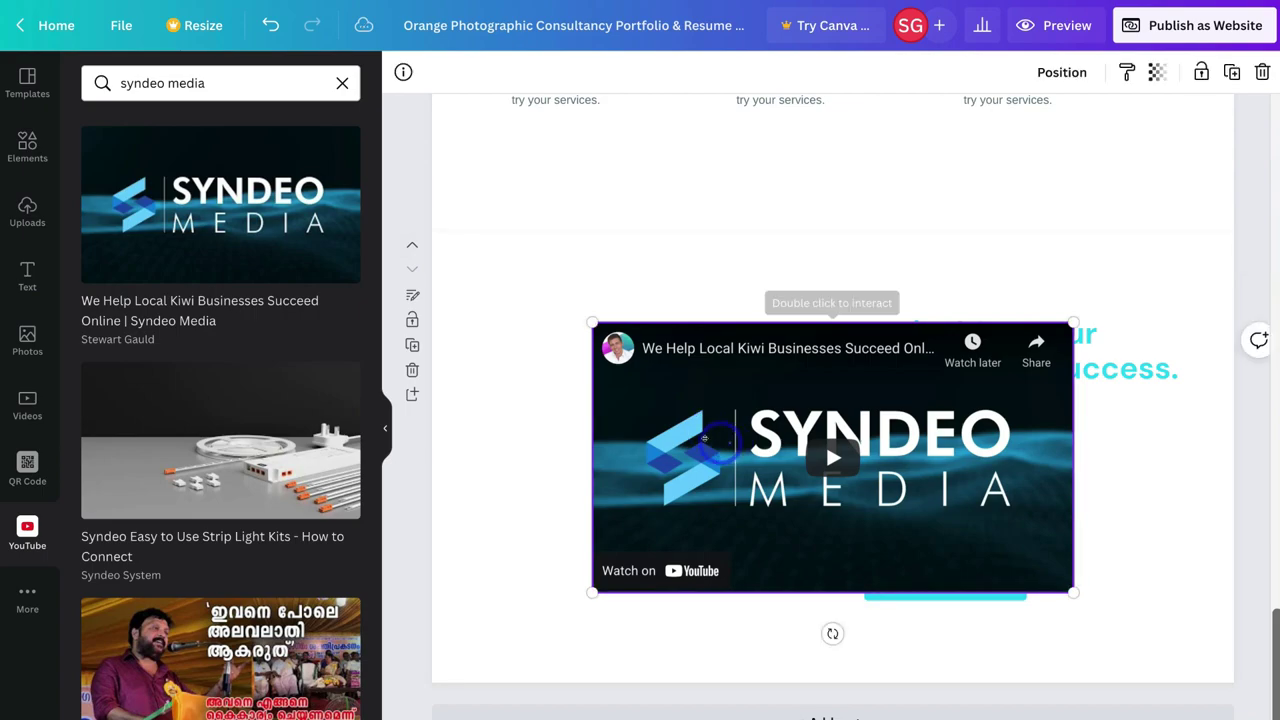
Shrink the embedded YouTube video and fit it in the empty area to the left of the contact details
left_click_drag(727, 443, 600, 440)
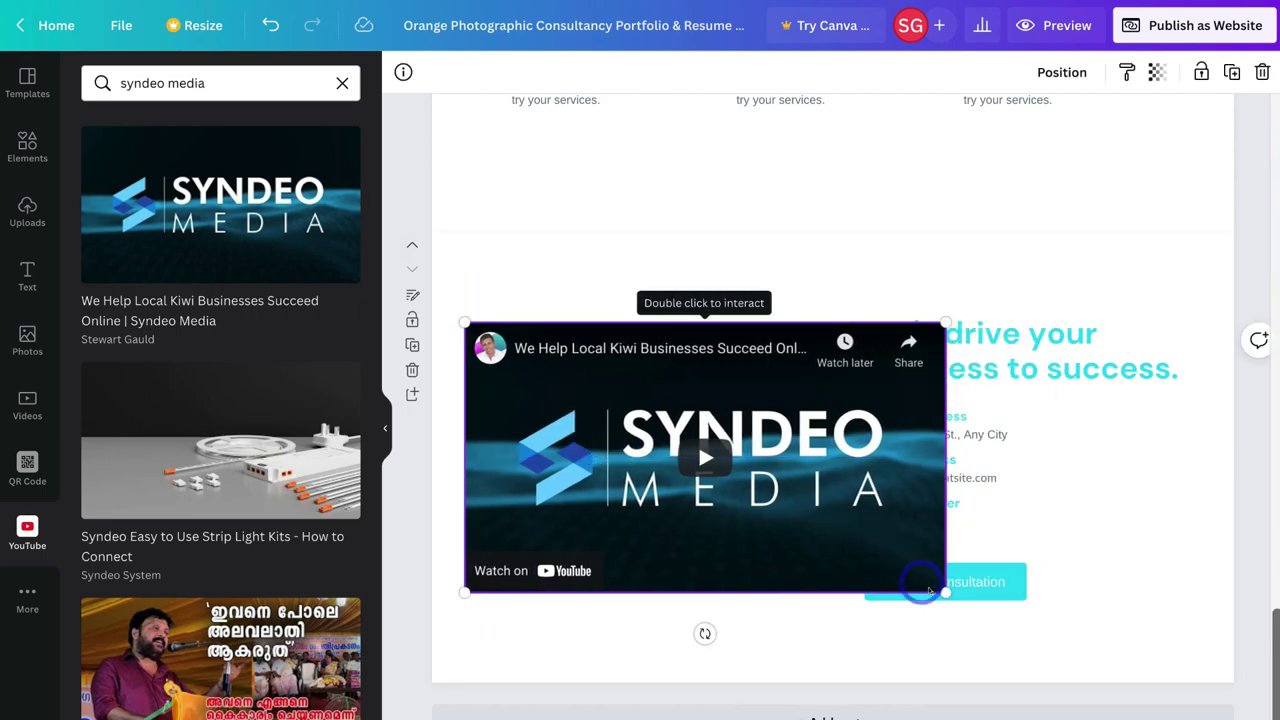
left_click_drag(945, 592, 818, 551)
left_click_drag(777, 450, 779, 475)
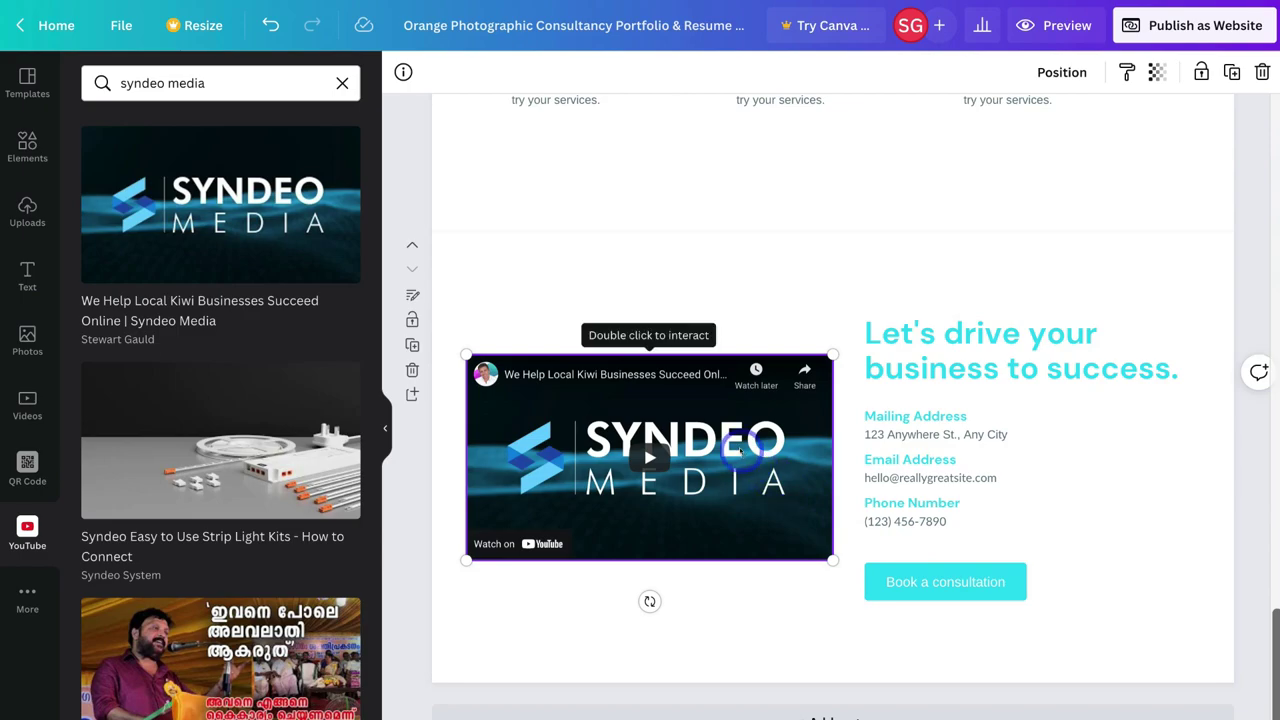
Search the stock videos for "advertising" and put the 9-second clip of the man blowing bubble gum into the Branding & Marketing card's image frame
scroll(740, 452, "up", 10)
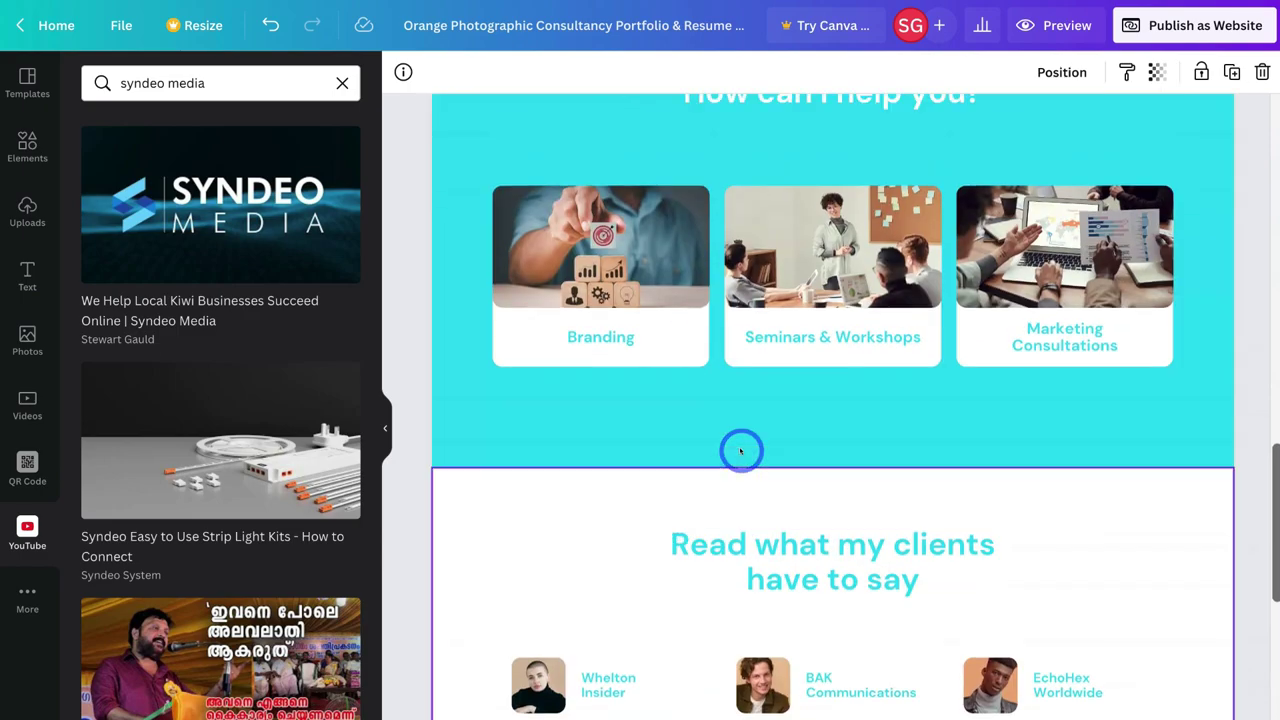
scroll(740, 452, "up", 5)
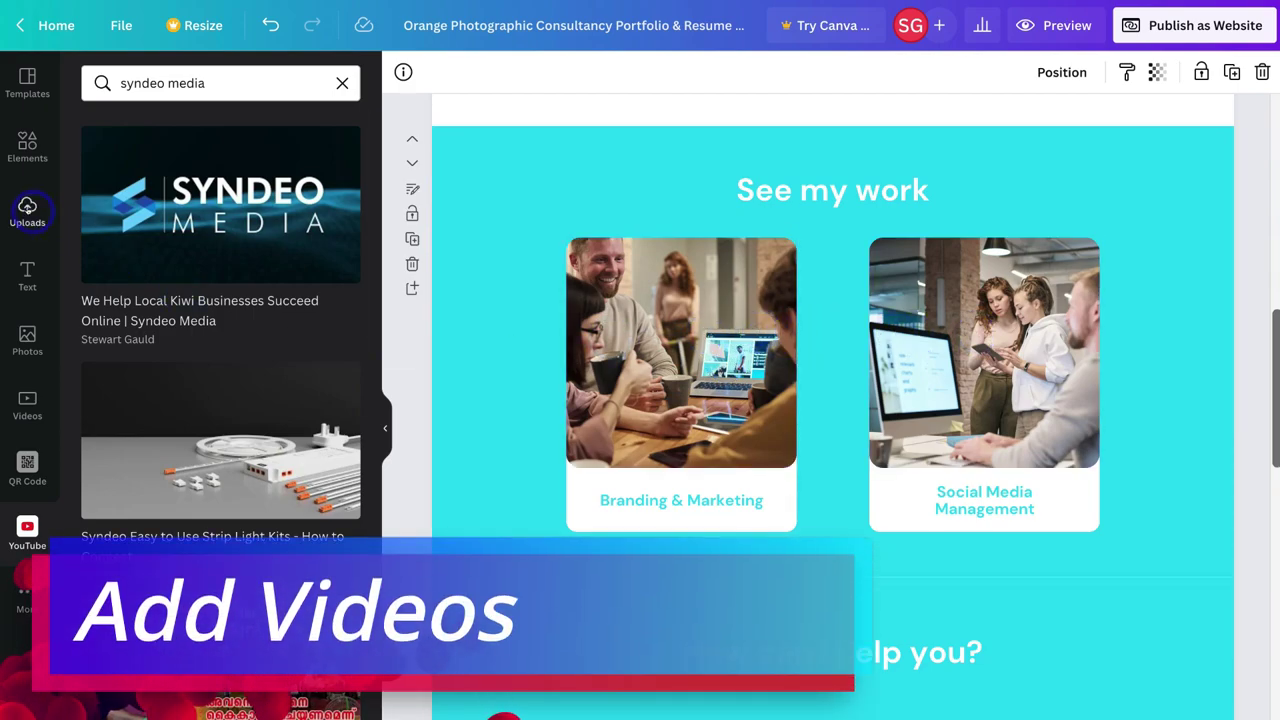
left_click(20, 405)
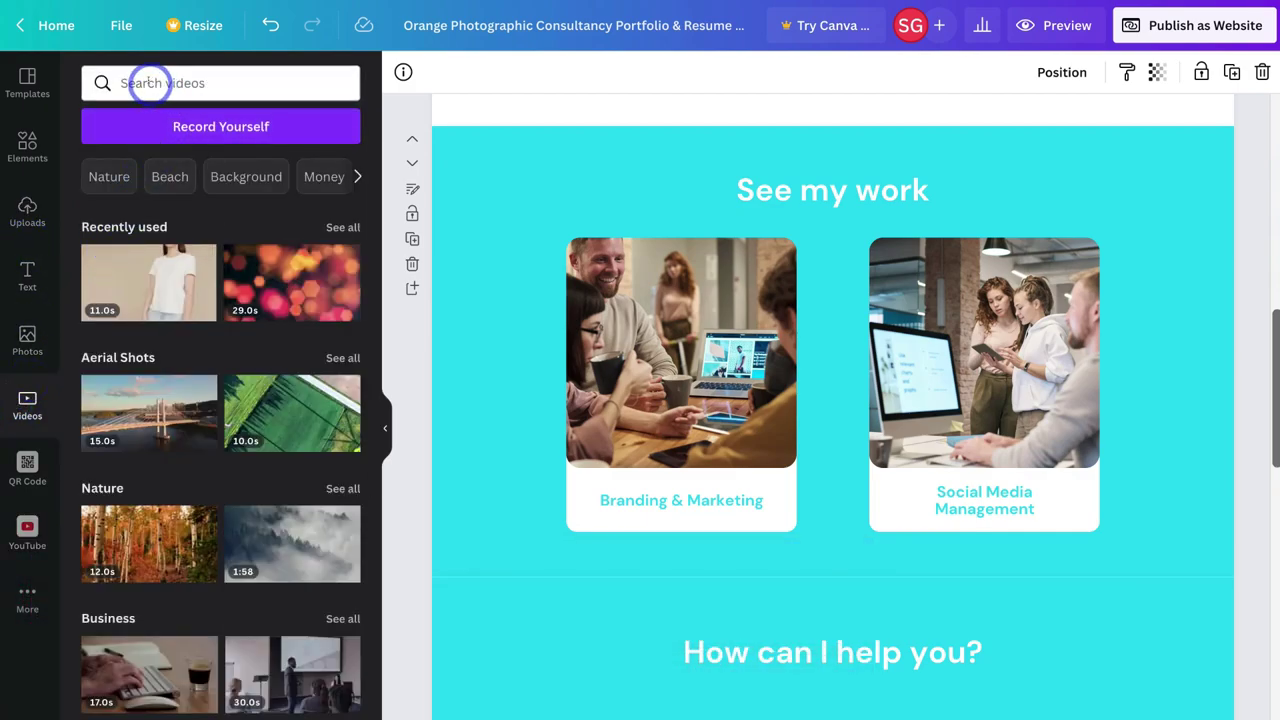
left_click(148, 83)
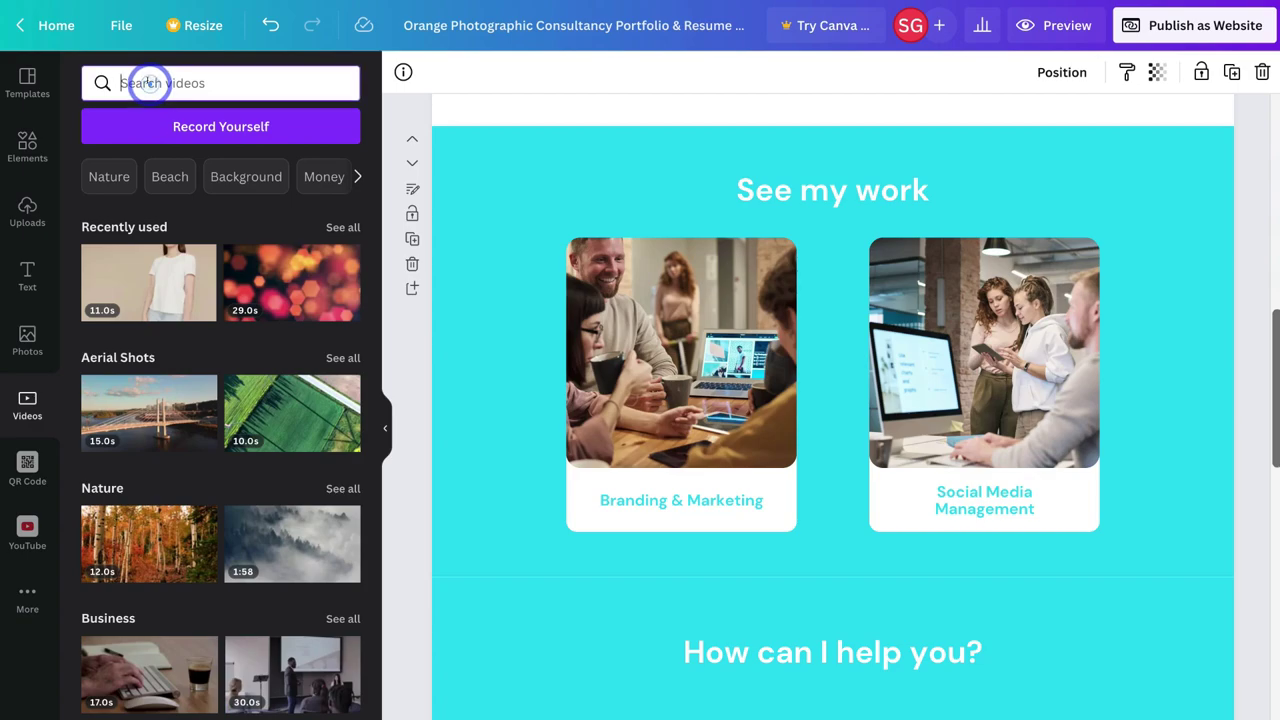
type("advertising")
key("Return")
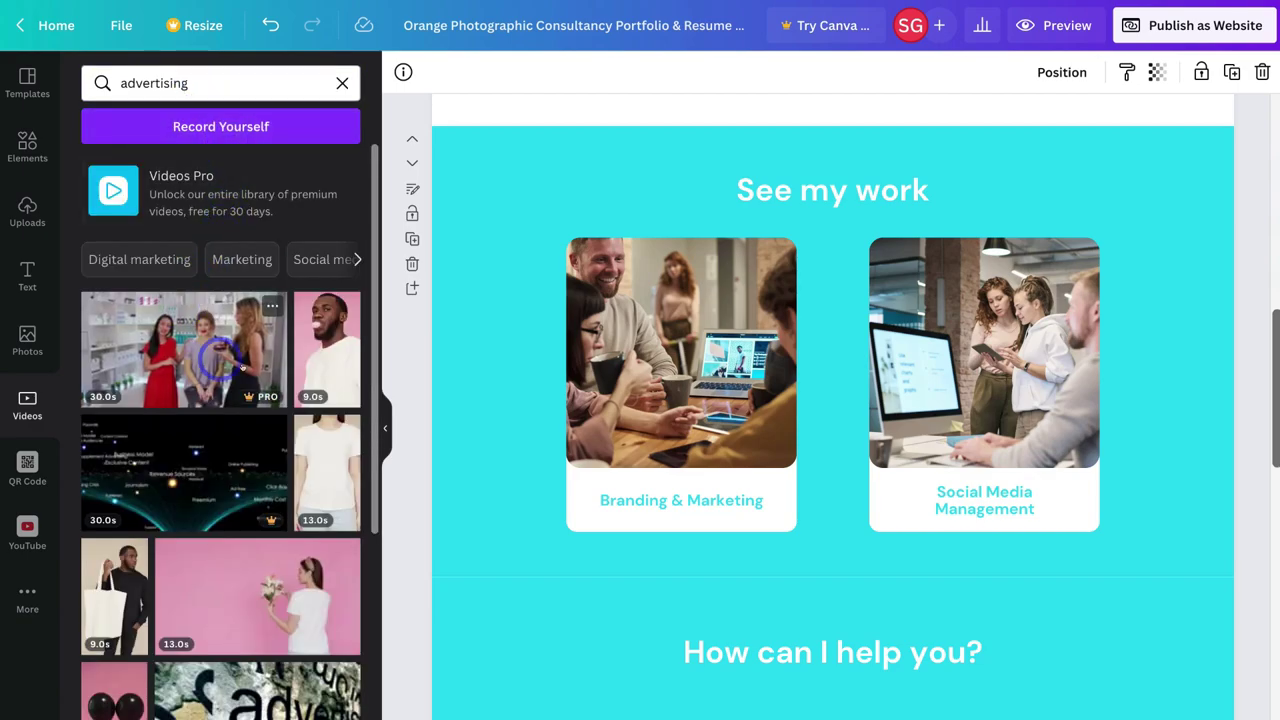
scroll(310, 380, "down", 3)
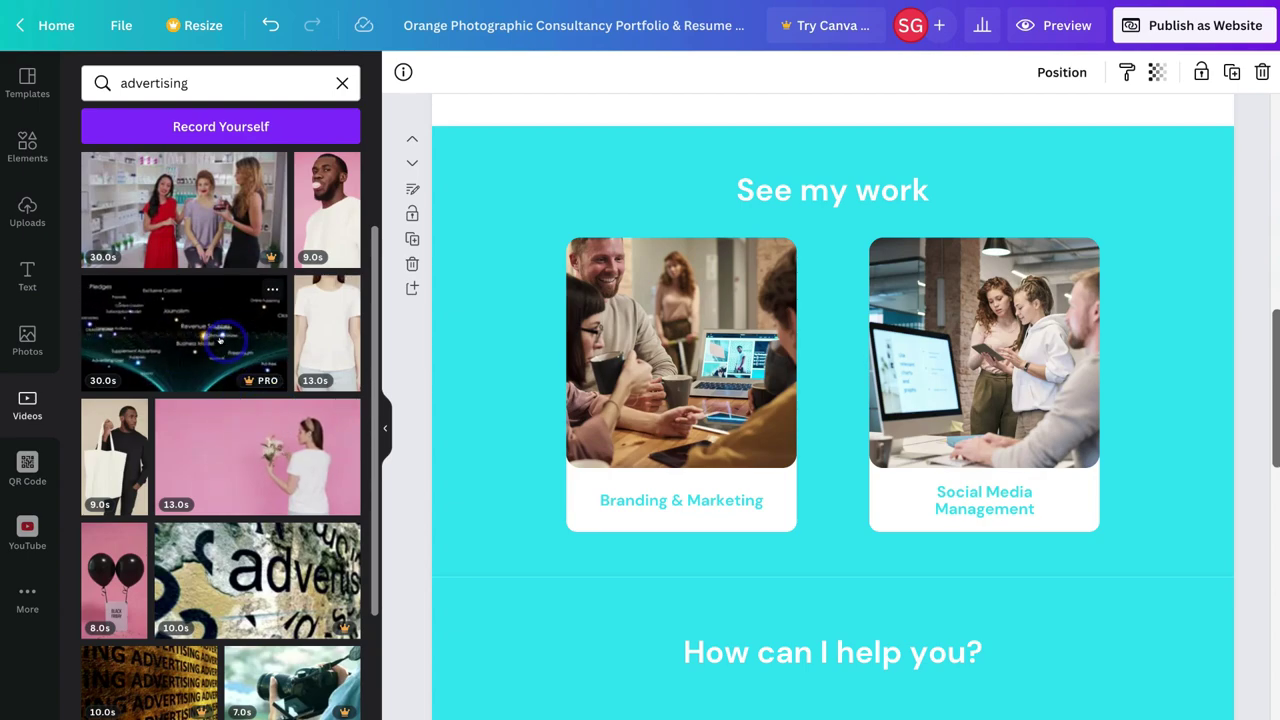
scroll(220, 340, "up", 2)
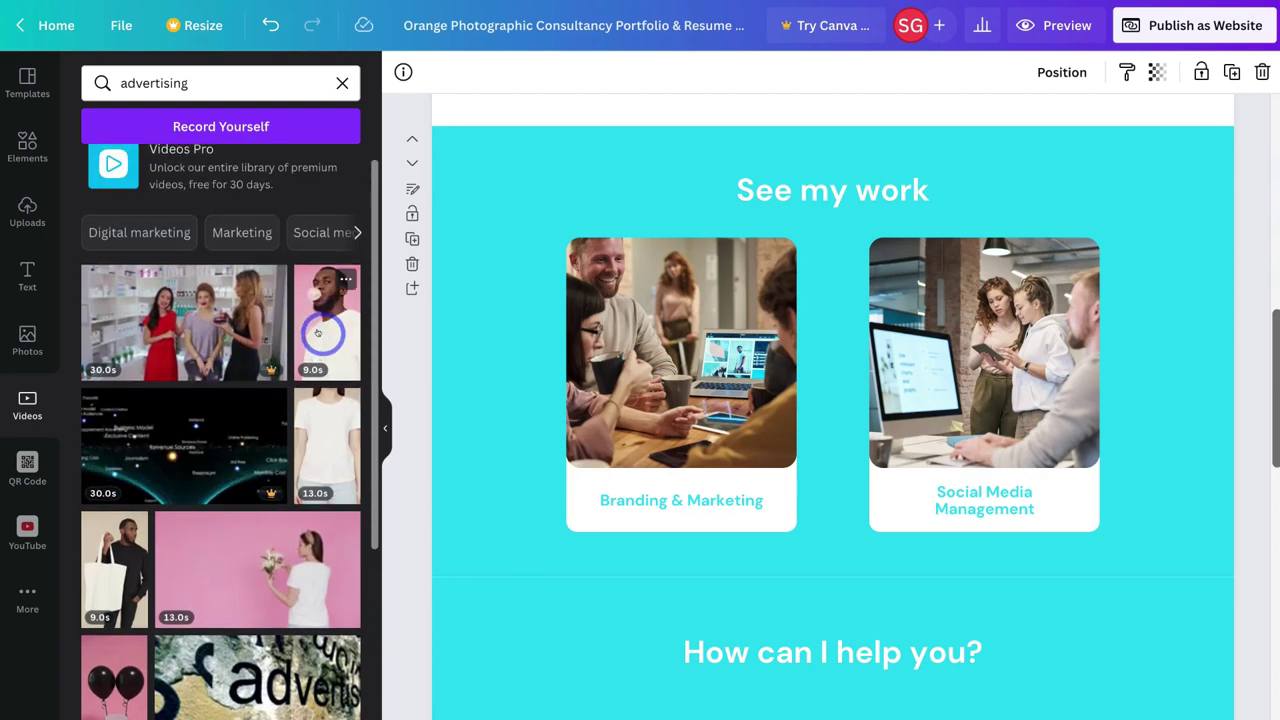
left_click_drag(313, 335, 632, 357)
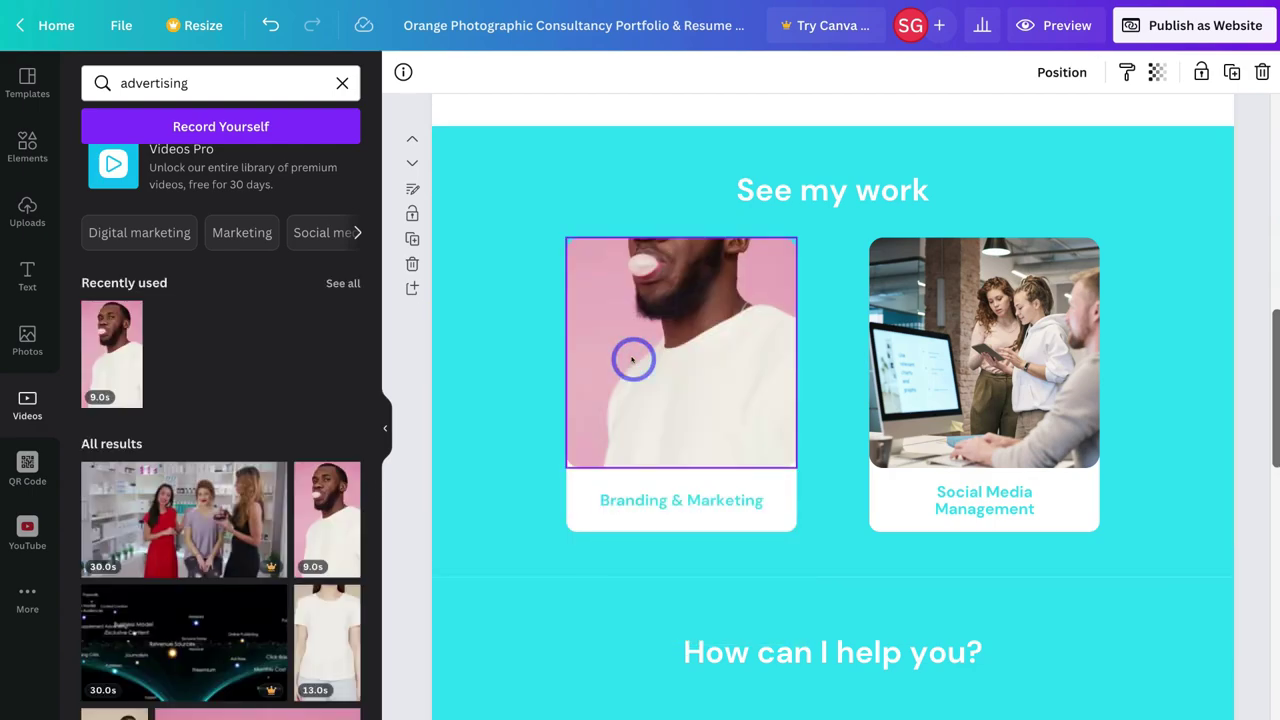
Reposition the clip inside the Branding & Marketing card's frame so the man's whole head is in the crop
left_click(695, 327)
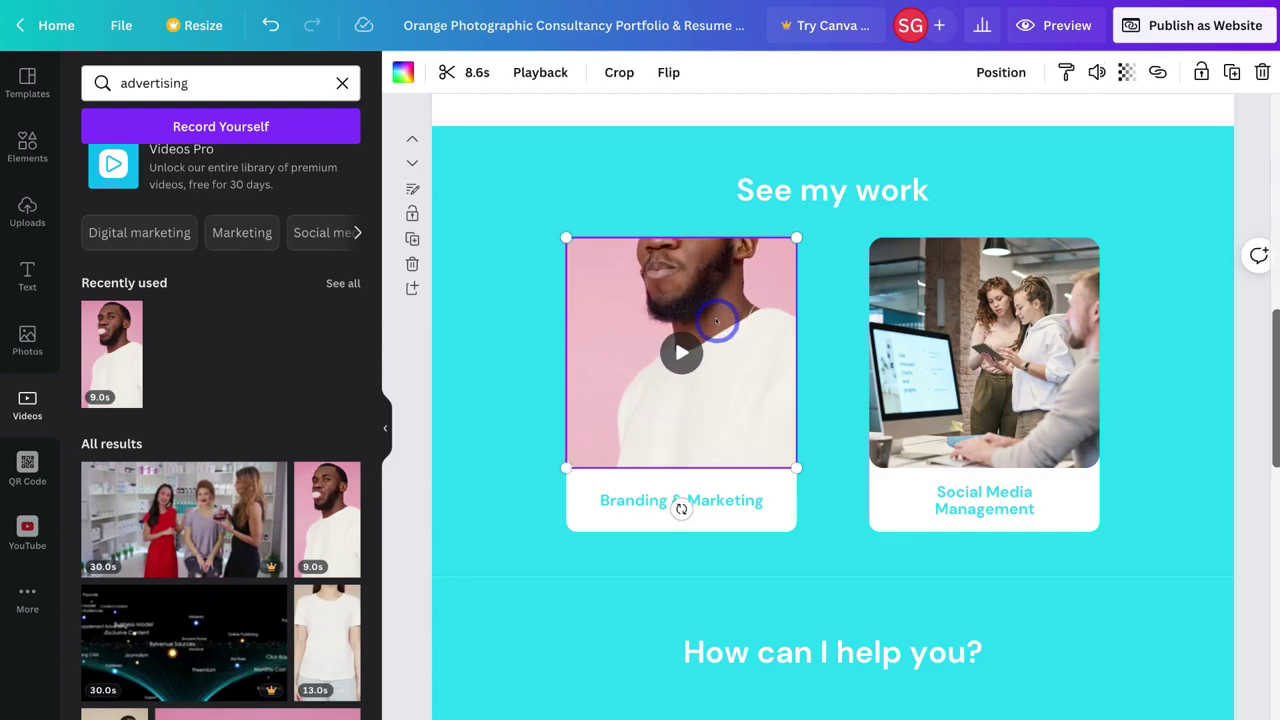
double_click(715, 317)
left_click_drag(713, 317, 717, 420)
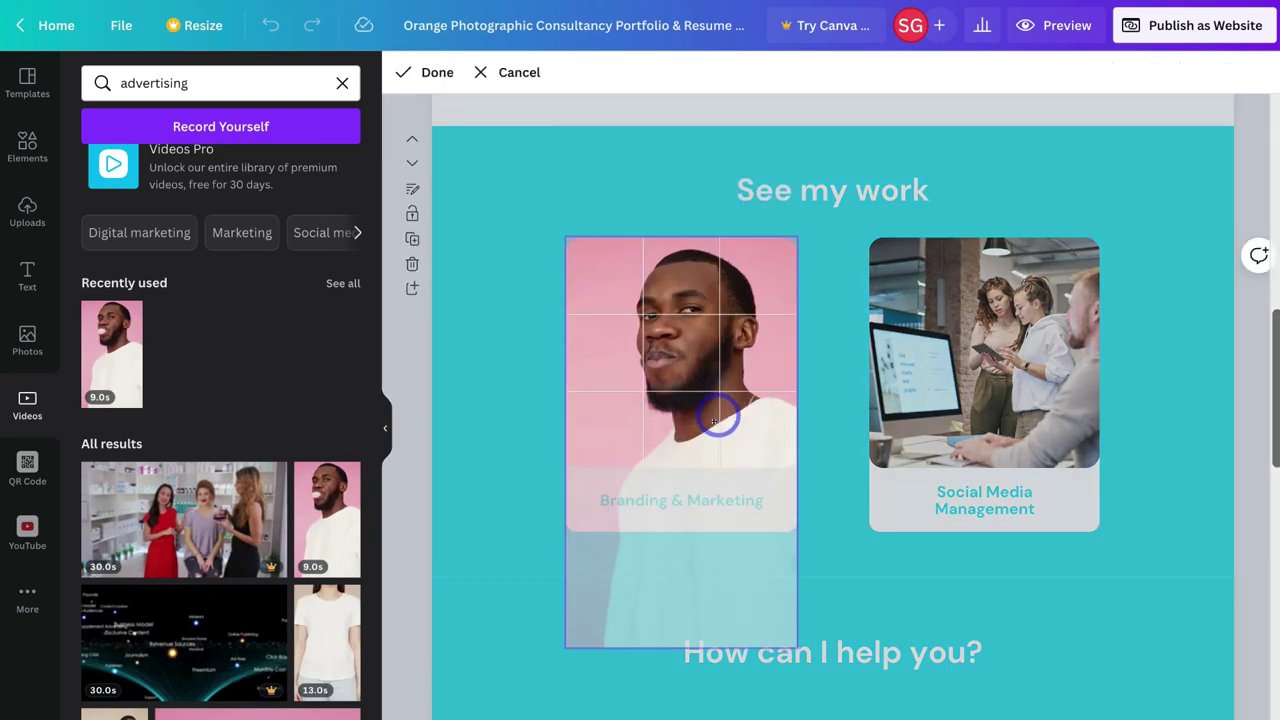
left_click(816, 397)
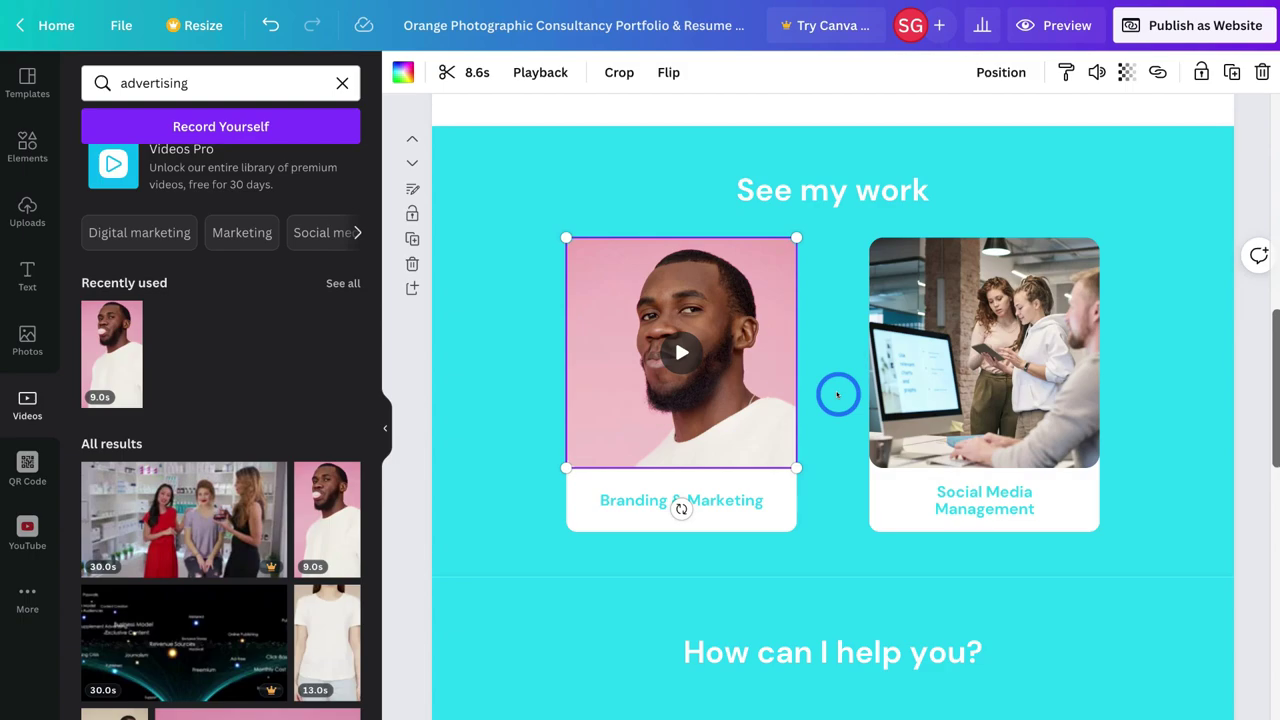
Open the link entry for the "Book a consultation" button text in the contact section
scroll(837, 394, "down", 15)
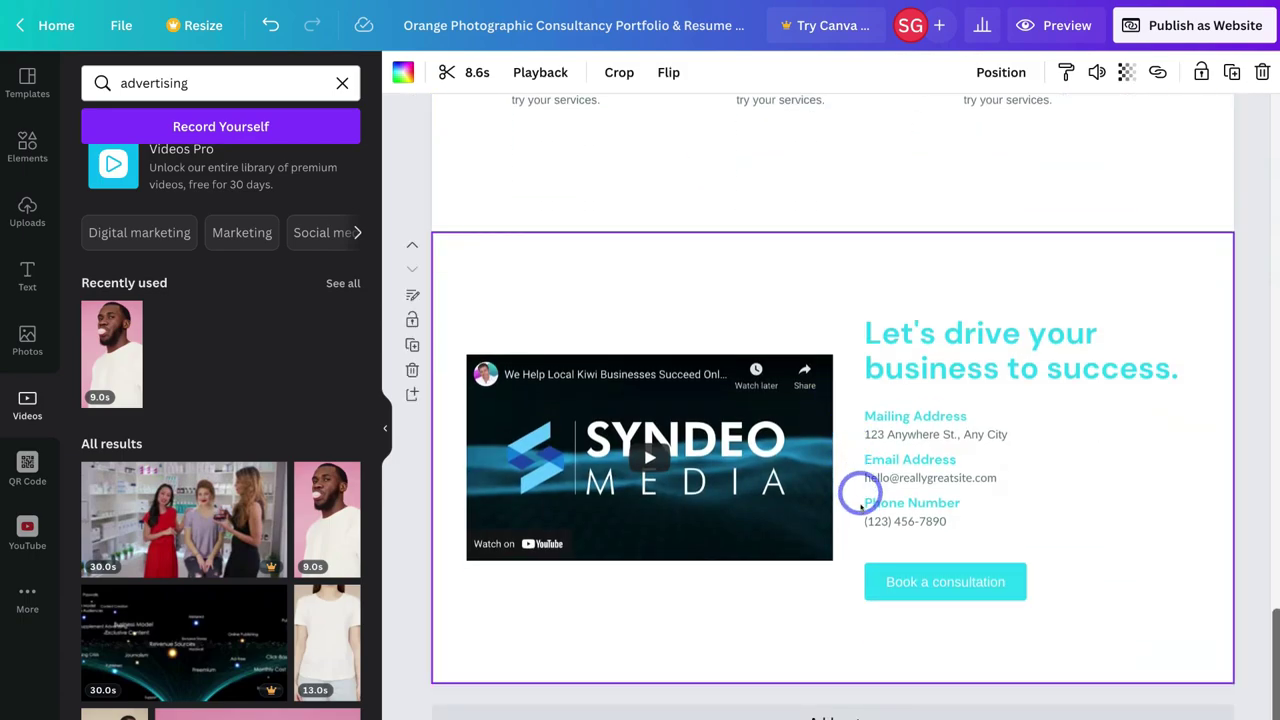
left_click(918, 582)
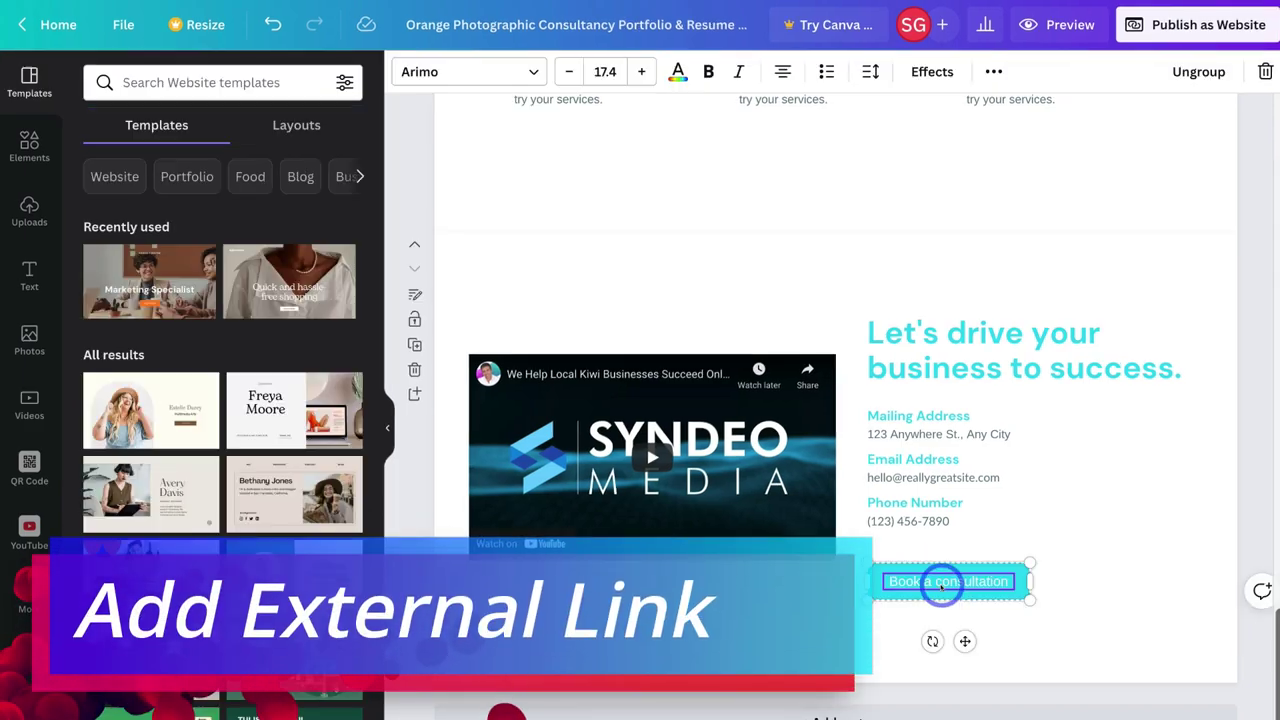
left_click(993, 72)
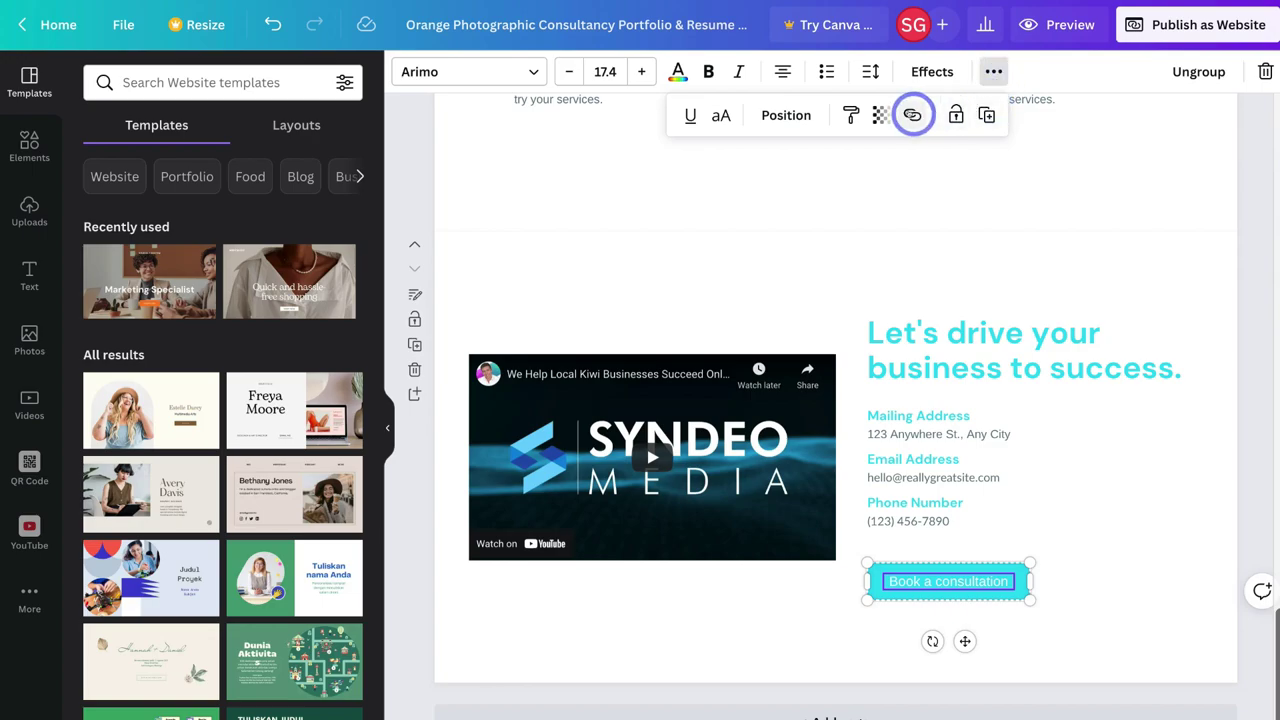
left_click(912, 115)
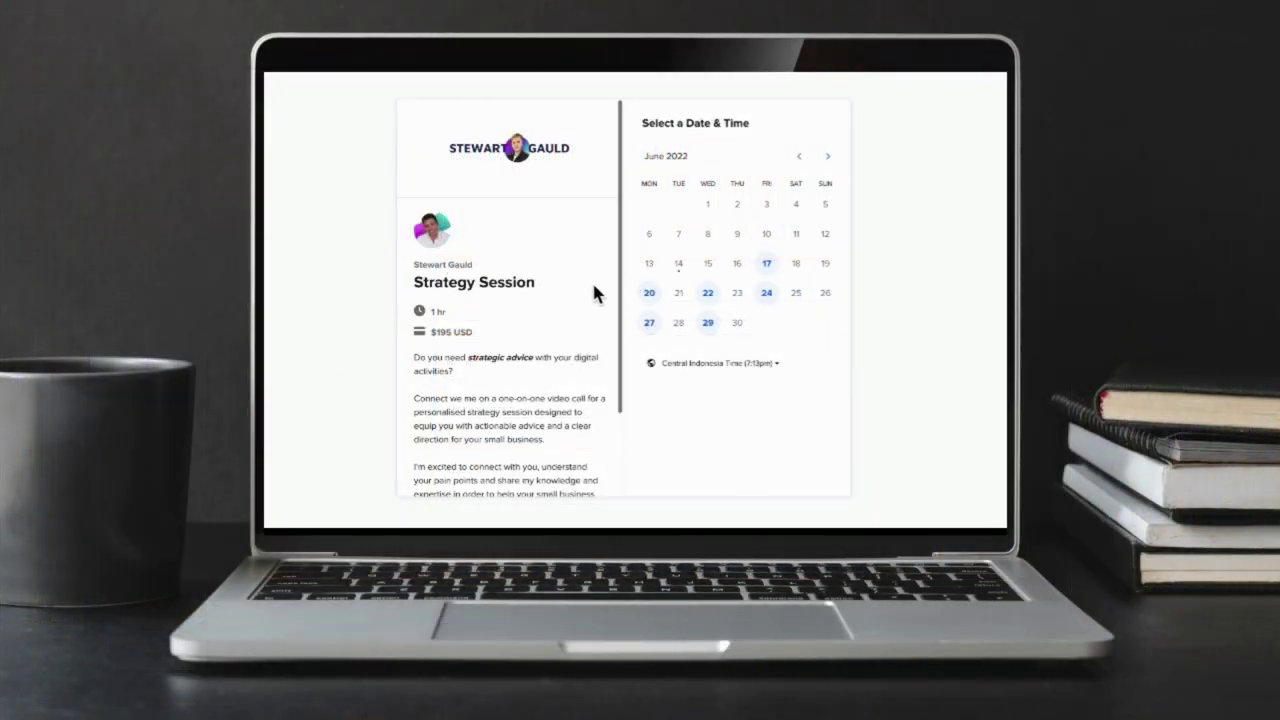
Review the Strategy Session booking page, choosing Wednesday, June 22 at 7:30am and confirming the slot
scroll(610, 302, "down", 2)
scroll(611, 302, "down", 5)
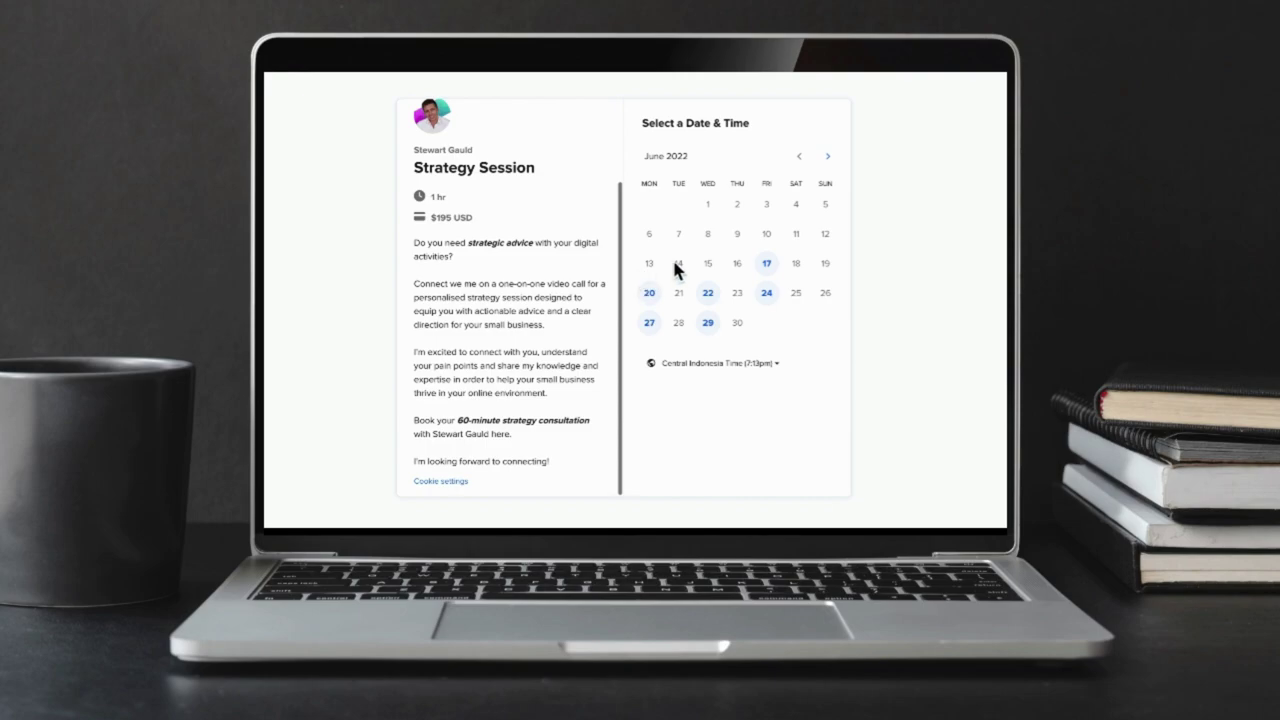
left_click(716, 299)
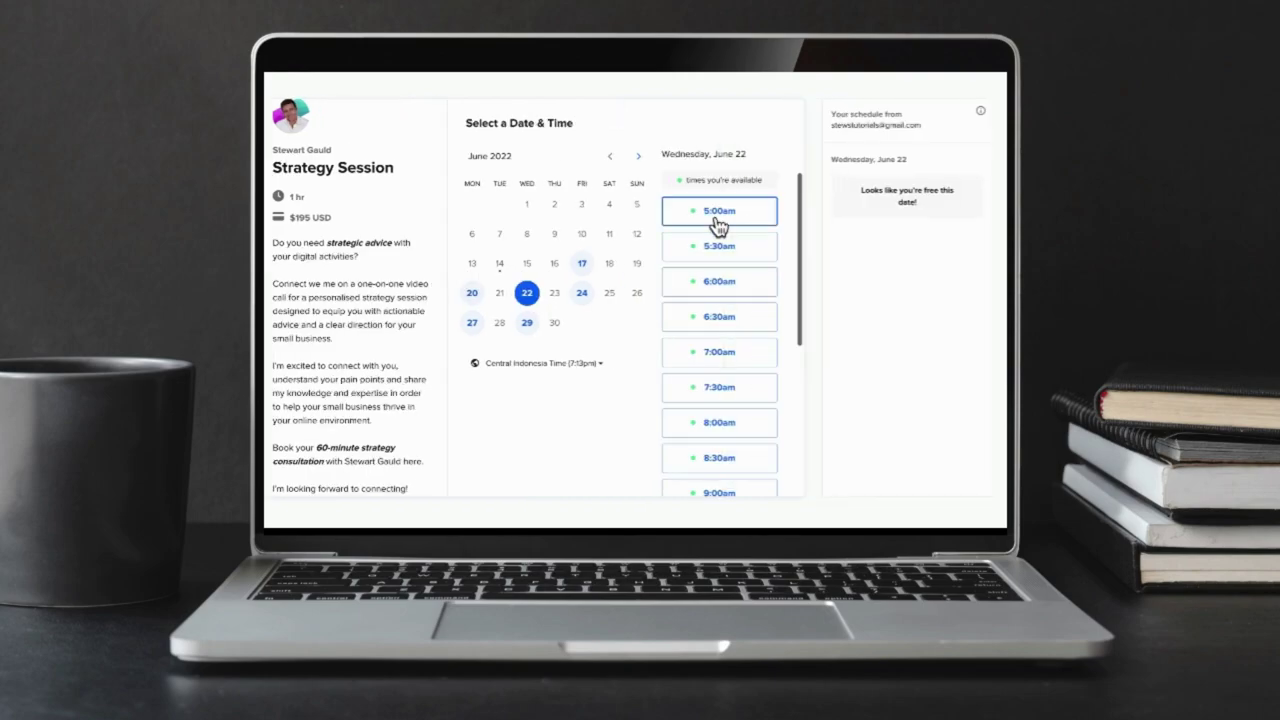
scroll(760, 305, "down", 2)
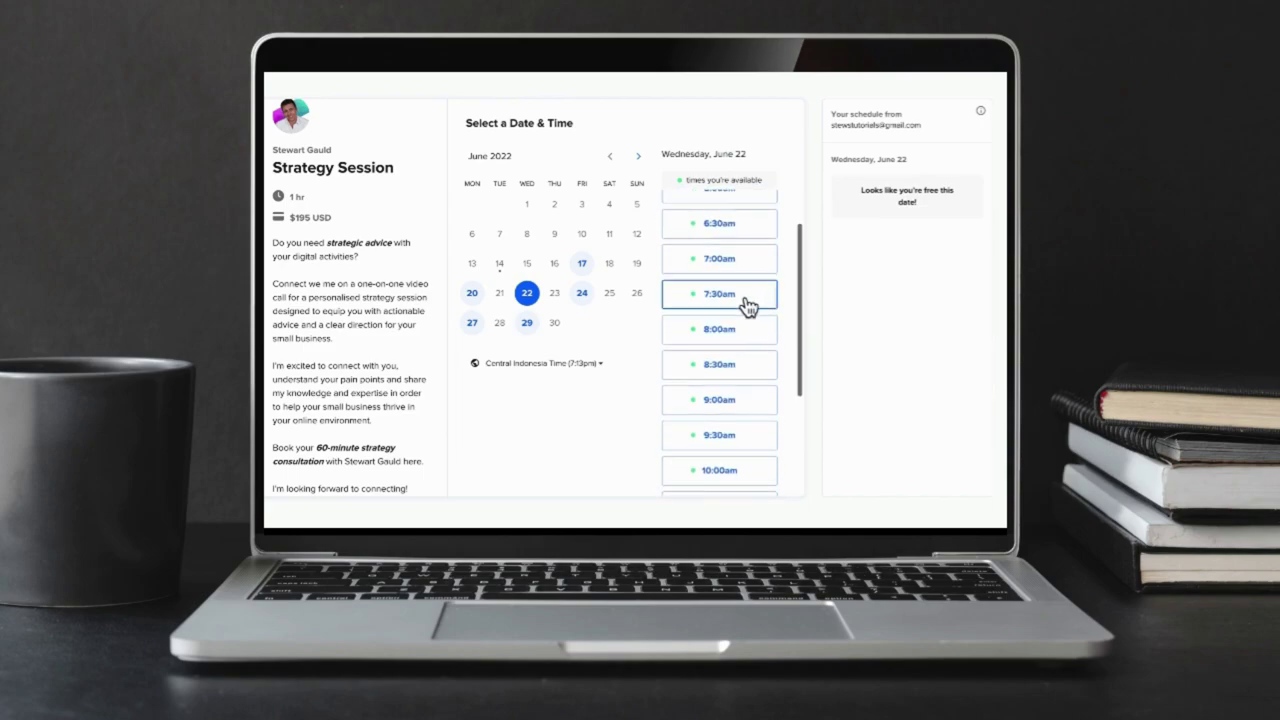
left_click(737, 300)
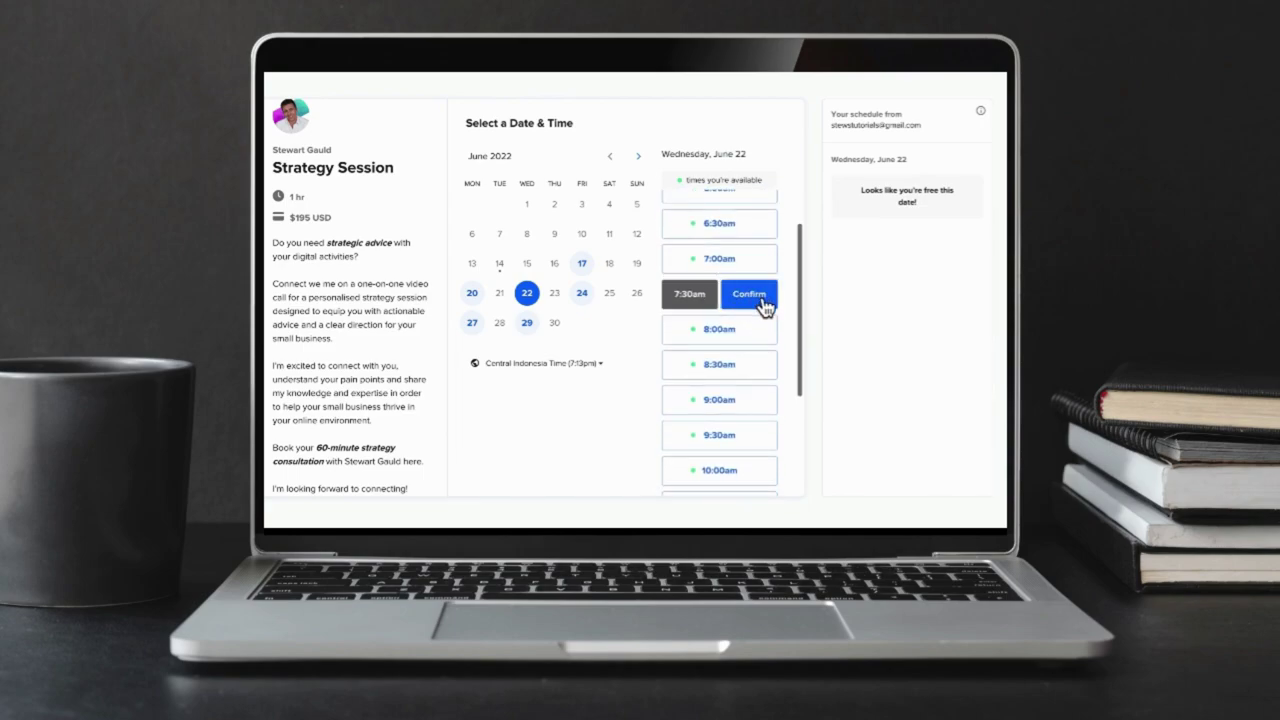
left_click(765, 305)
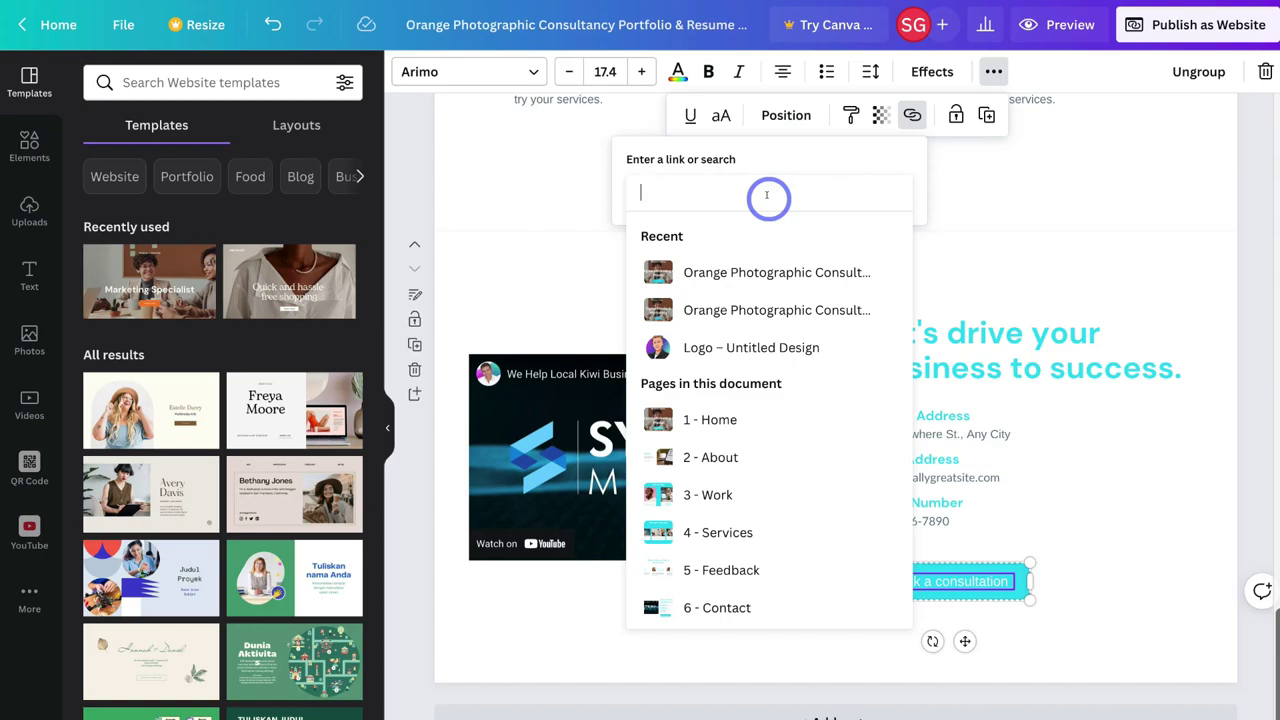
Link the "Book a consultation" button to the Calendly strategy-session booking URL and remove the underline from its text
type("https://calendly.com/stewartgauld/strategy-session")
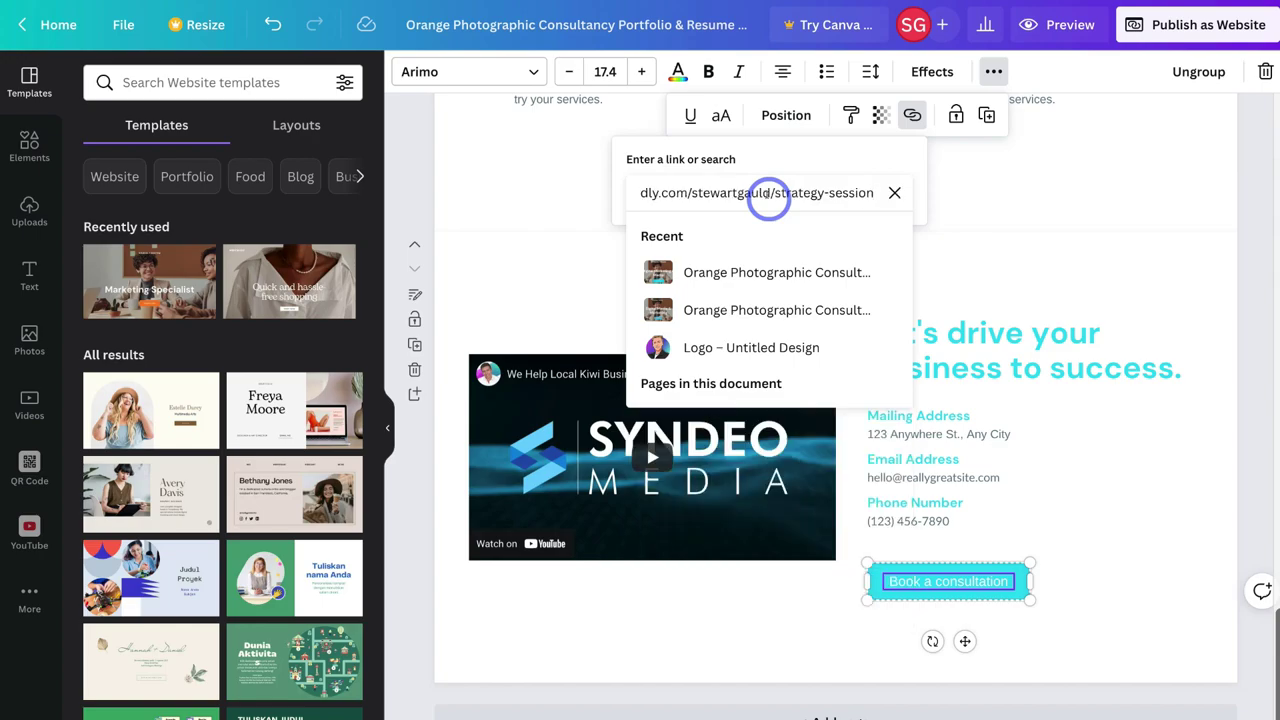
key("Return")
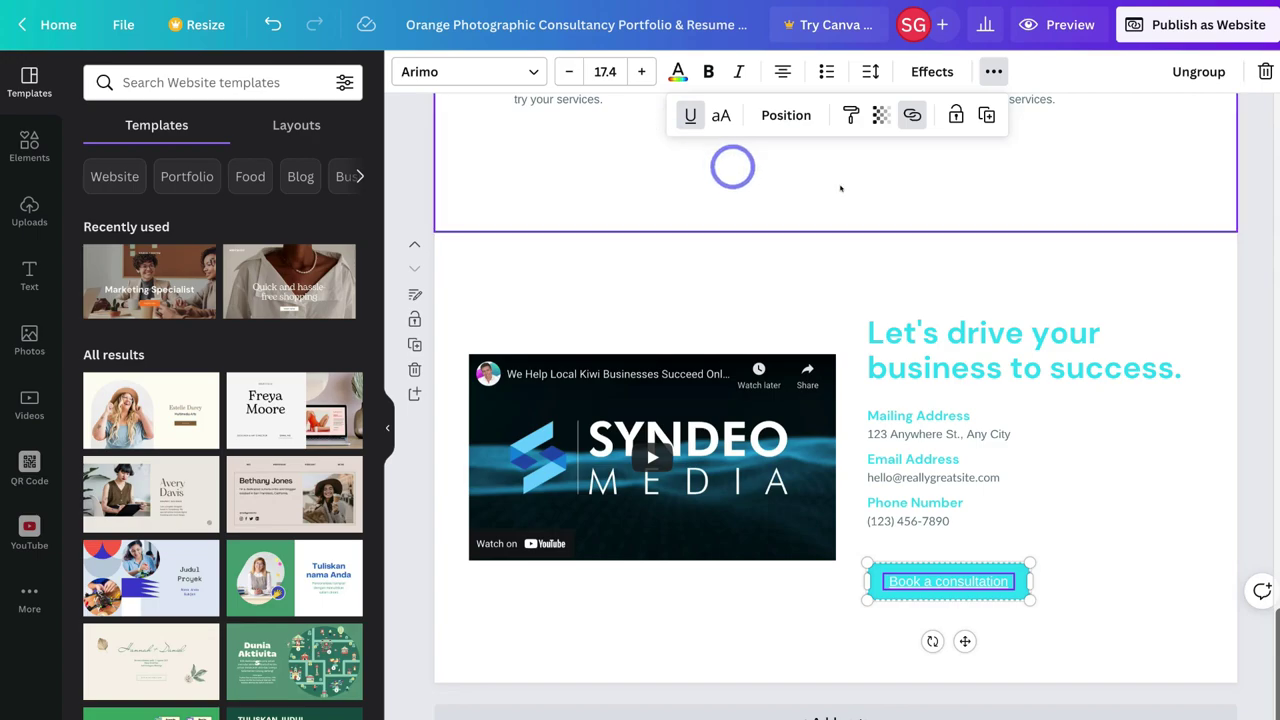
left_click_drag(892, 581, 985, 562)
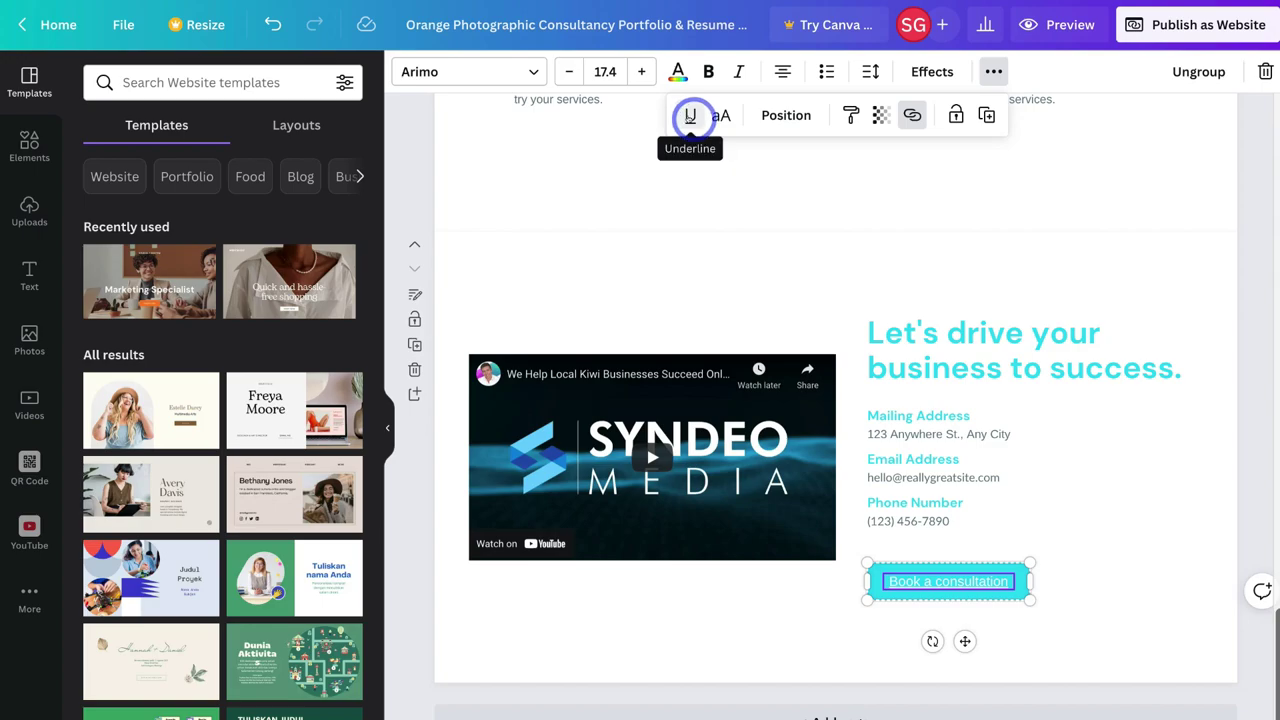
left_click(691, 116)
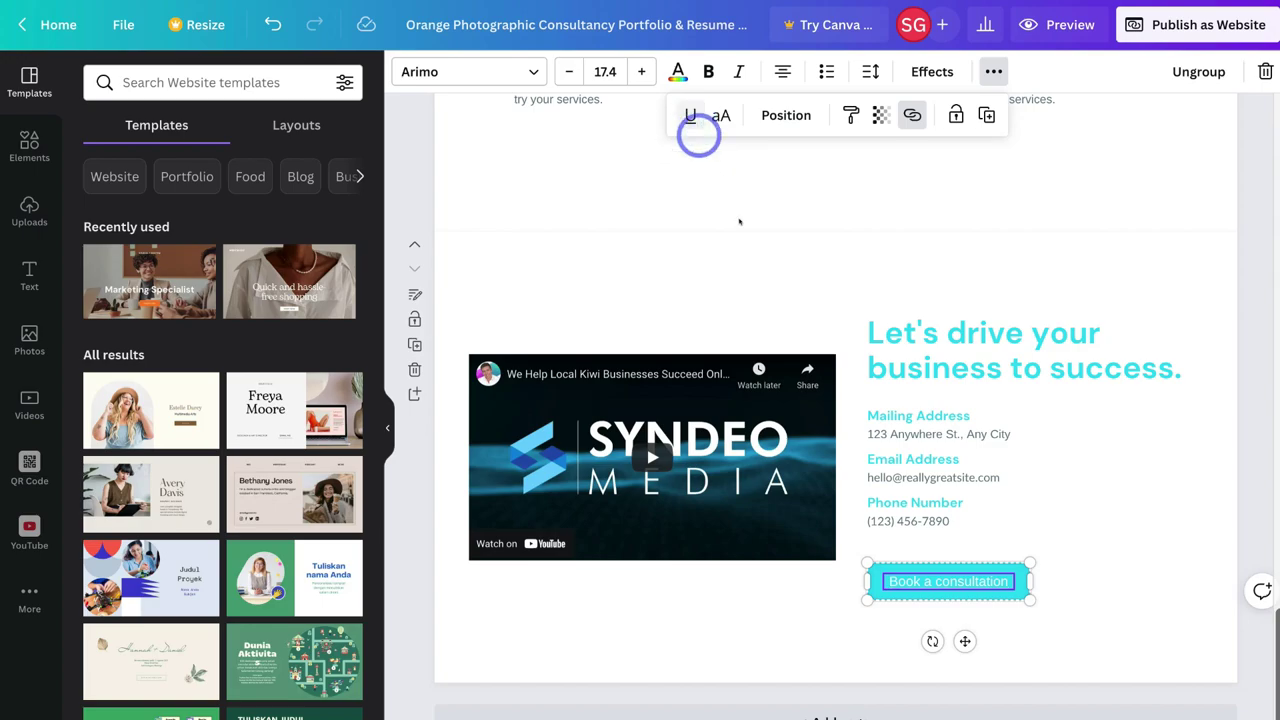
left_click(1090, 553)
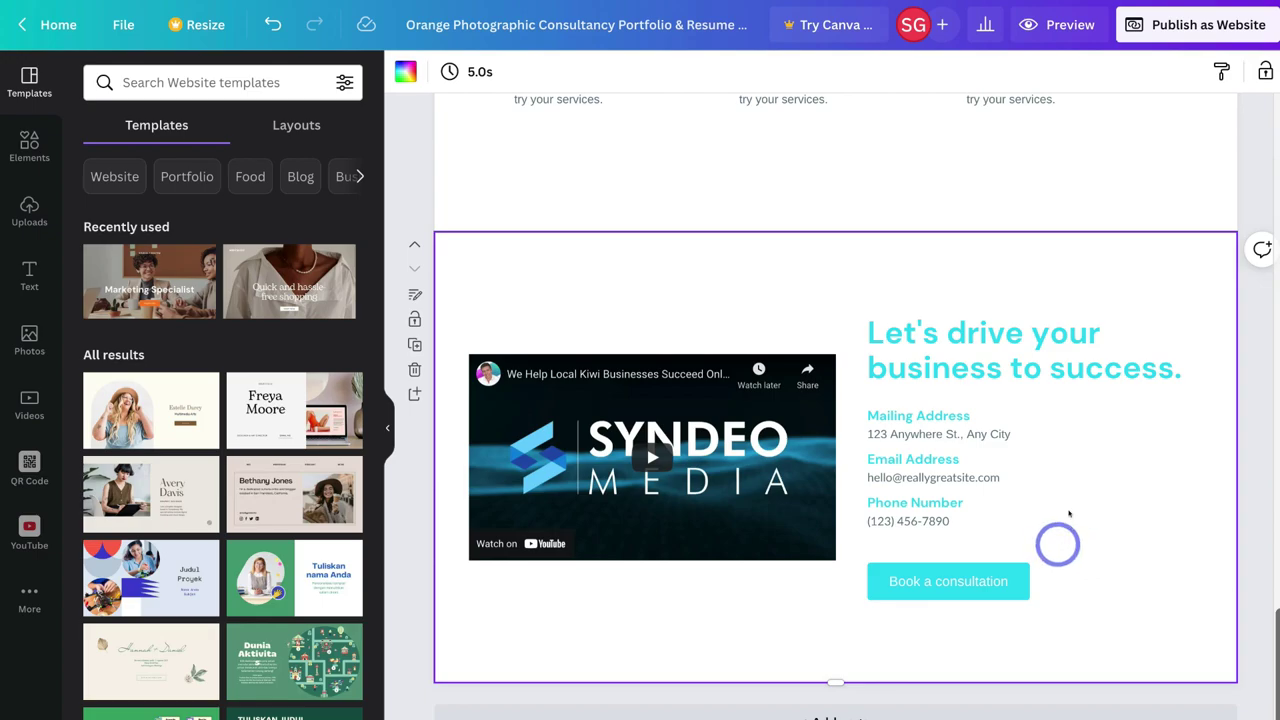
Add a blank page below the contact section and bring up the website layouts for it
left_click(1000, 437)
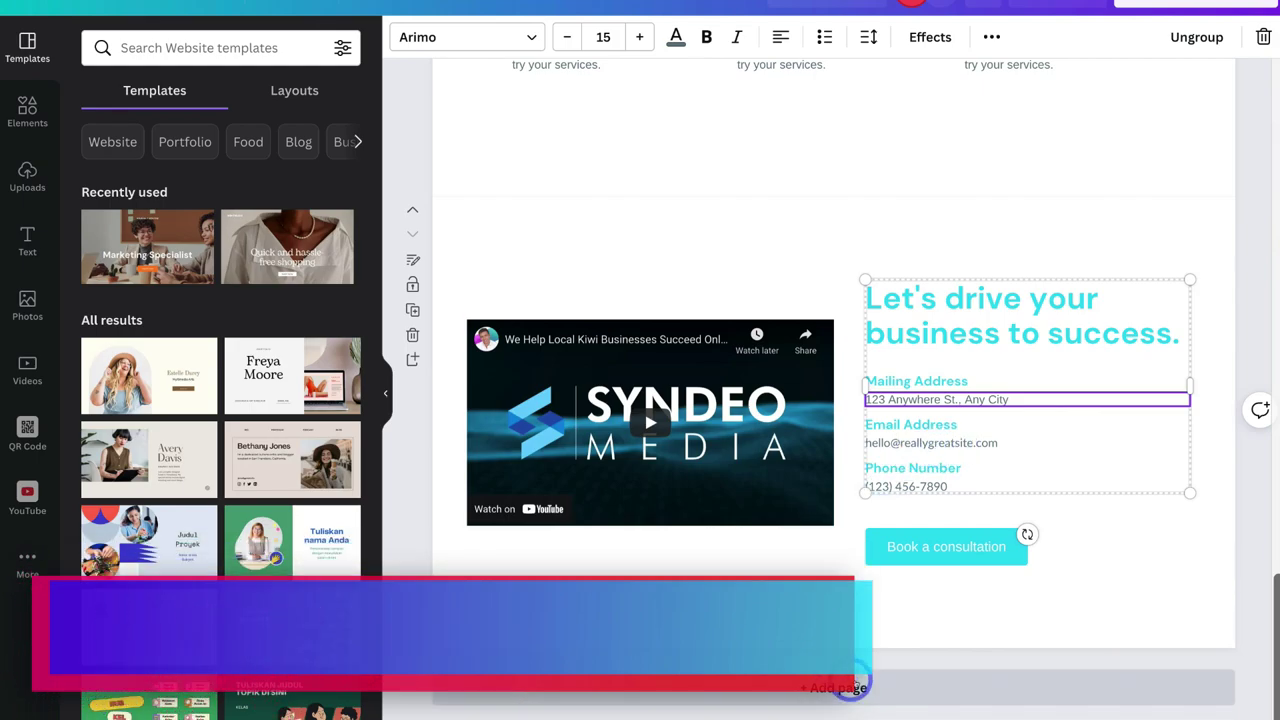
left_click(883, 686)
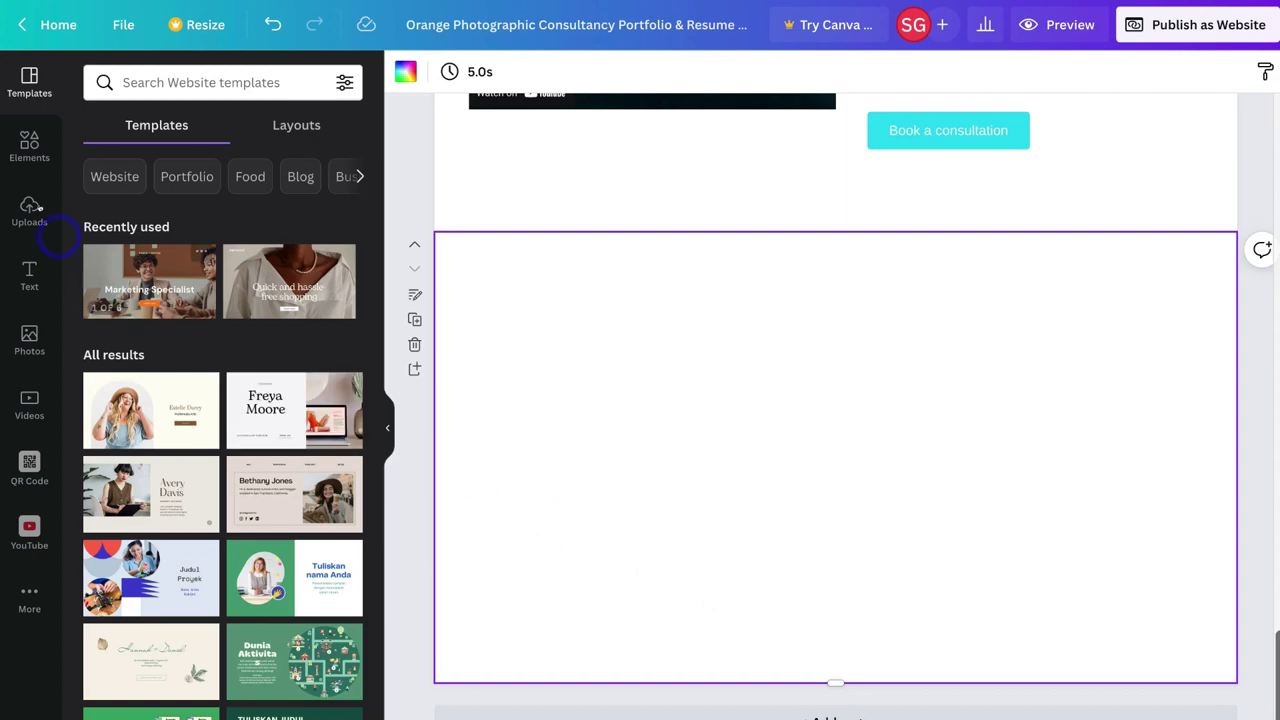
left_click(30, 90)
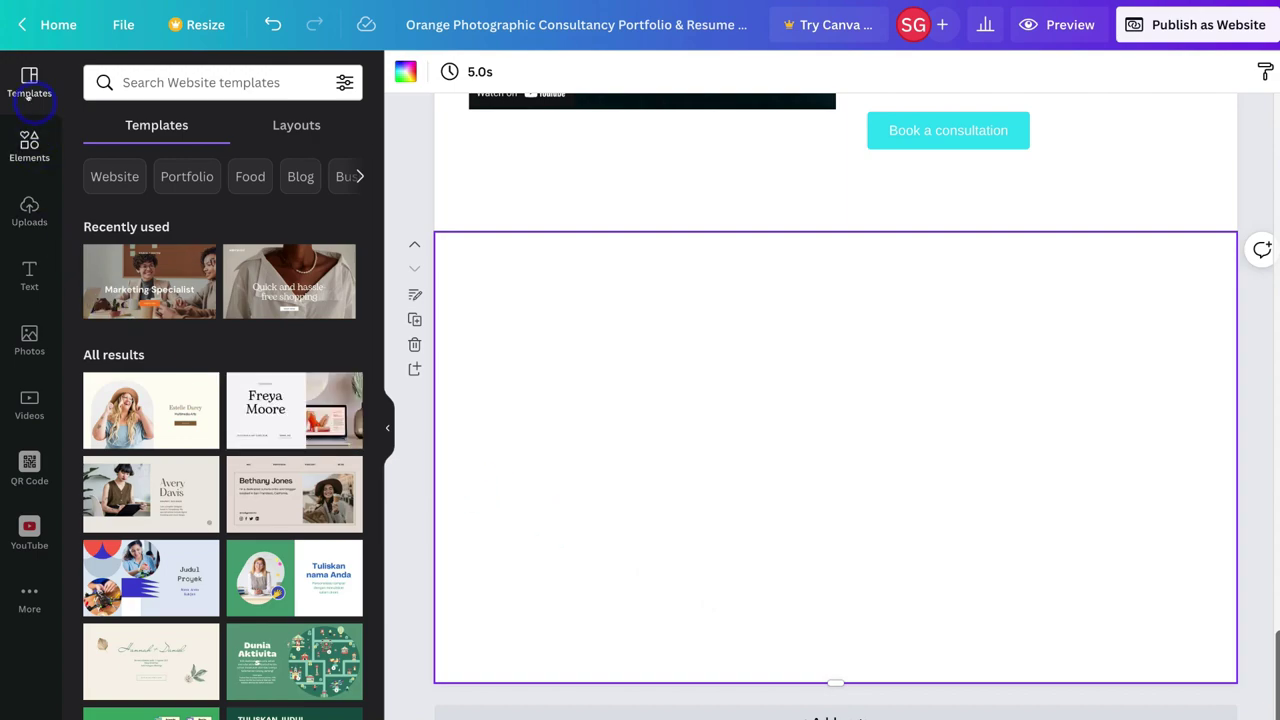
left_click(280, 124)
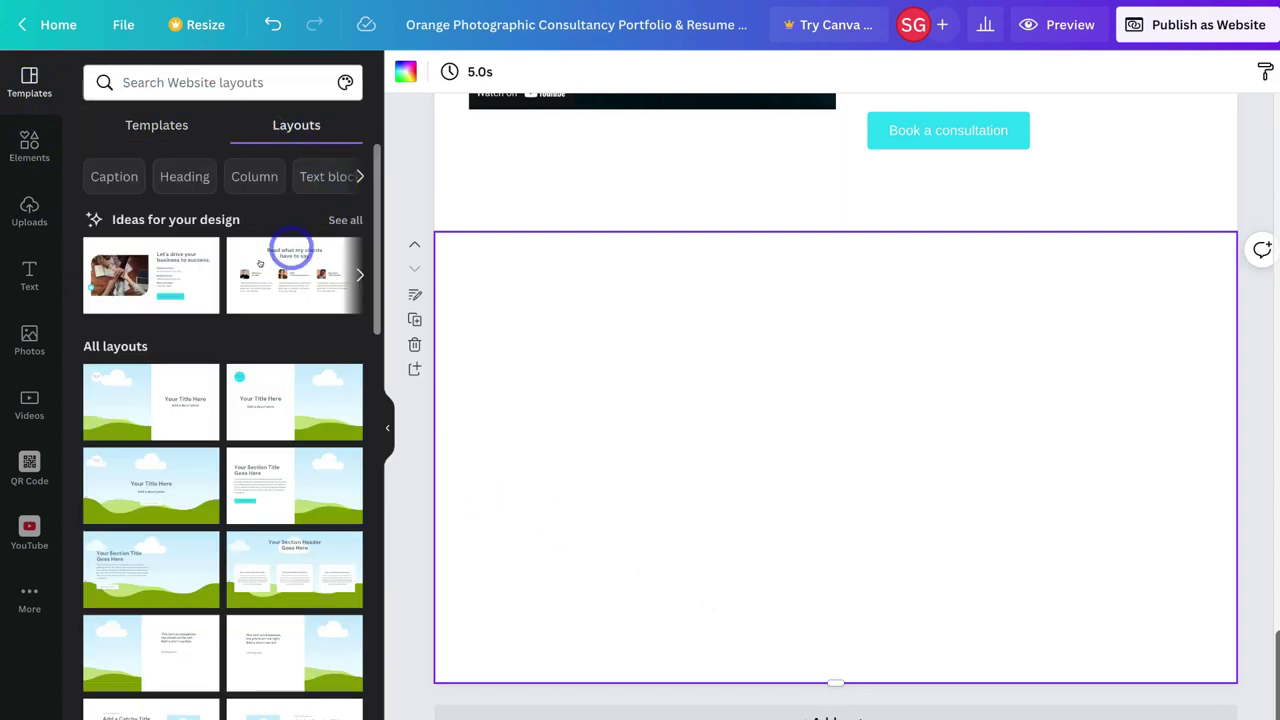
Browse the layout categories and fill the blank page with the Footer layout showing a final impact statement, address, email and social icons
scroll(249, 268, "down", 4)
scroll(244, 269, "down", 1)
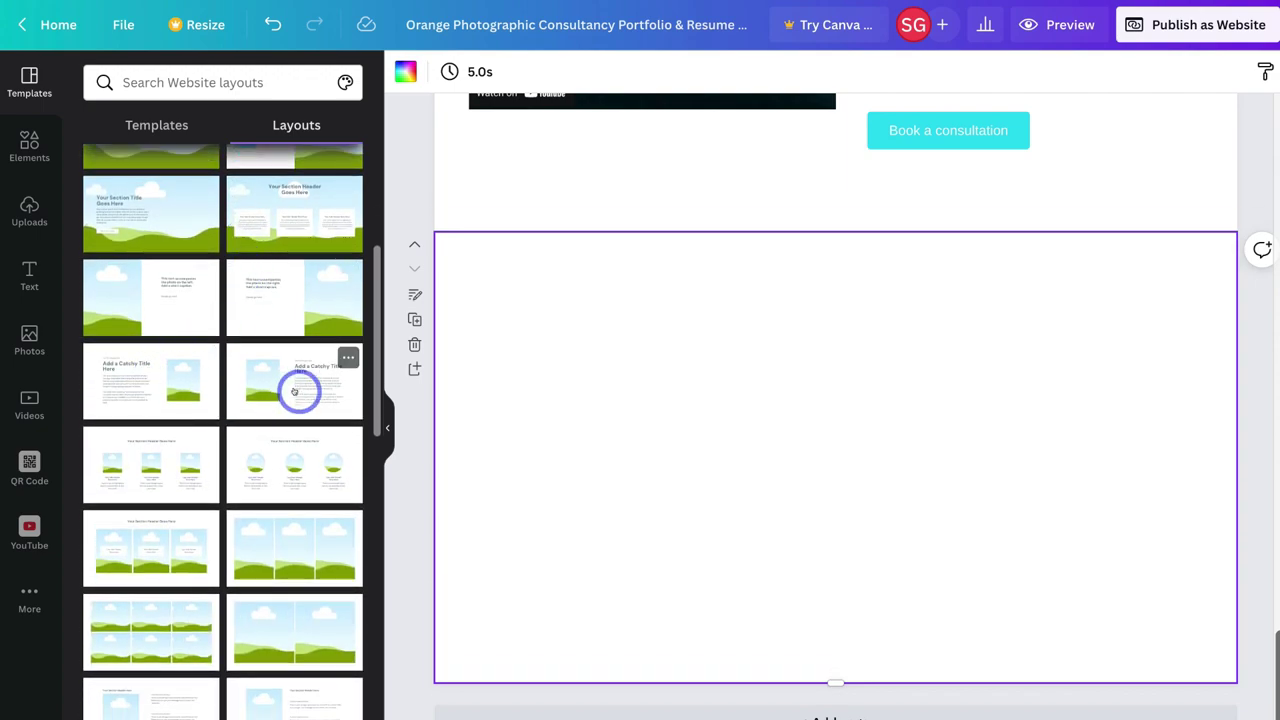
scroll(297, 389, "up", 5)
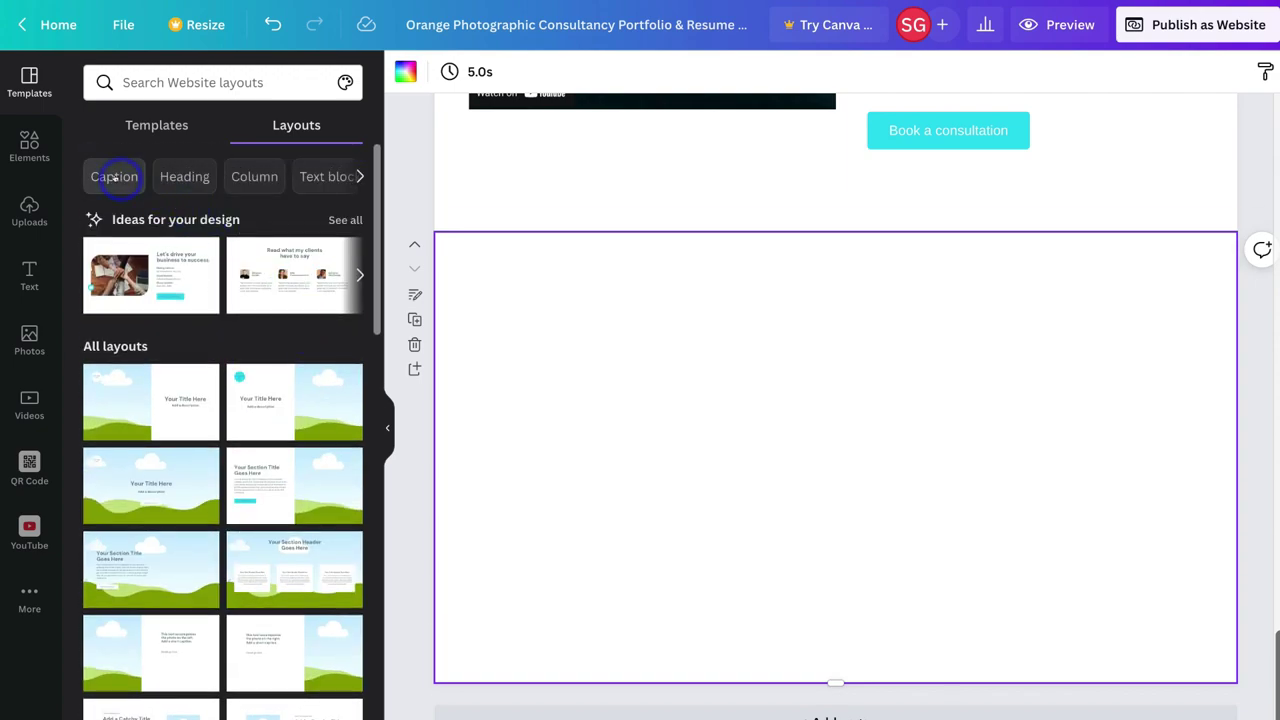
left_click(358, 176)
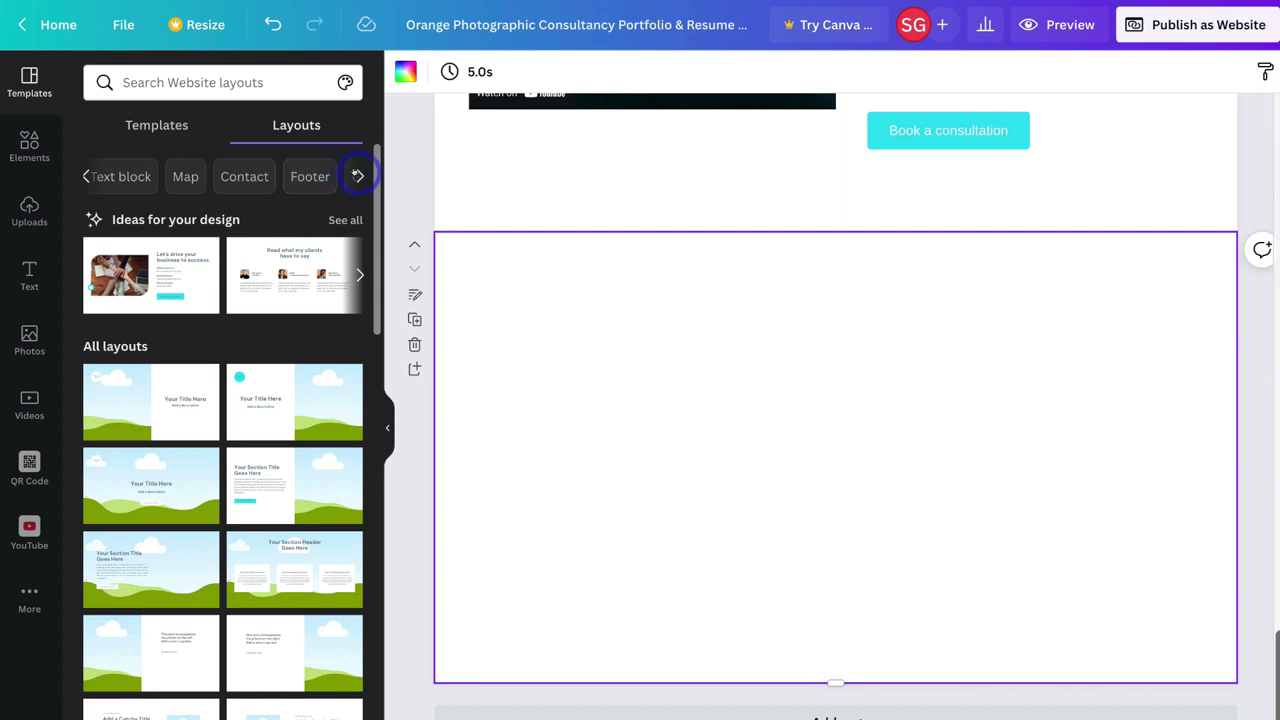
scroll(170, 176, "right", 4)
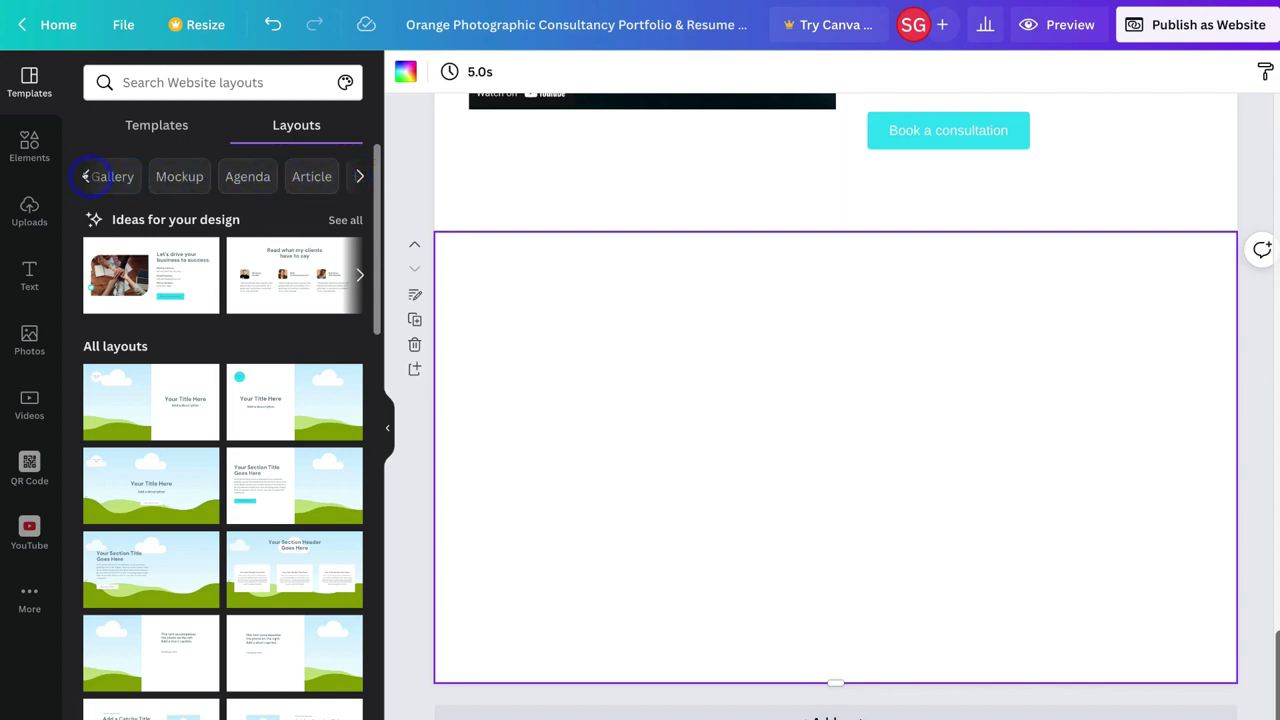
left_click(87, 176)
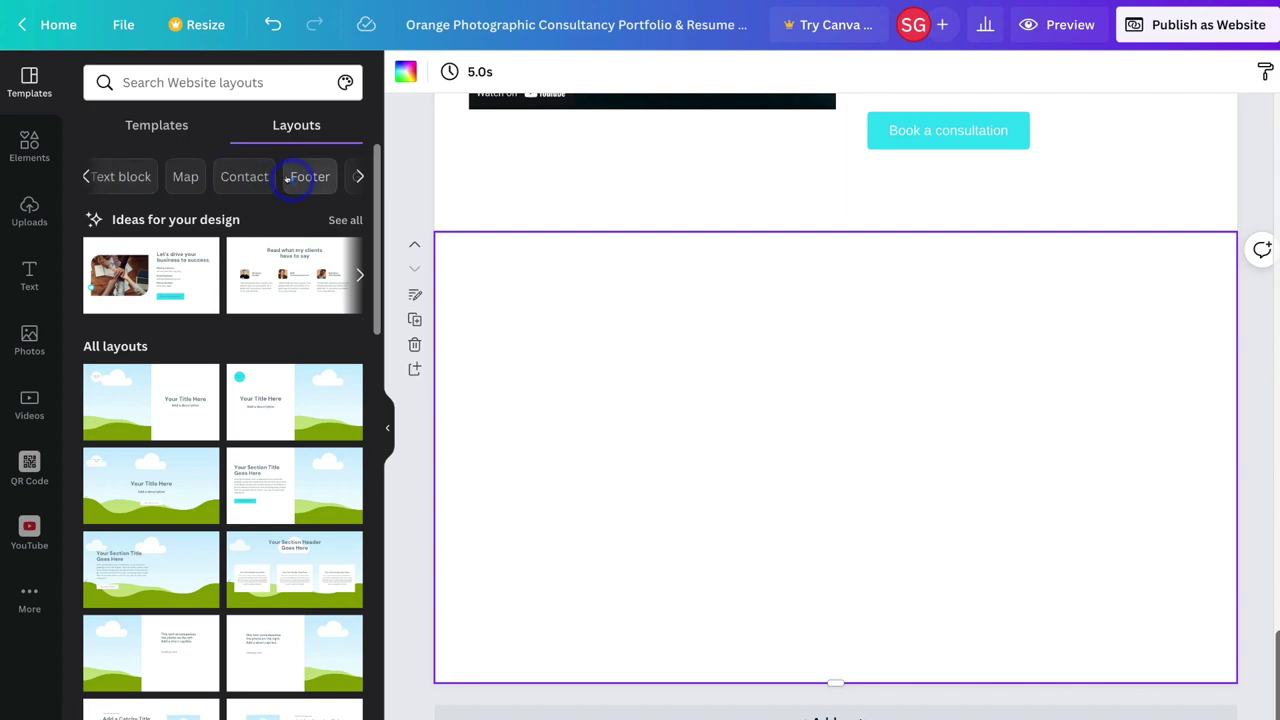
left_click(304, 176)
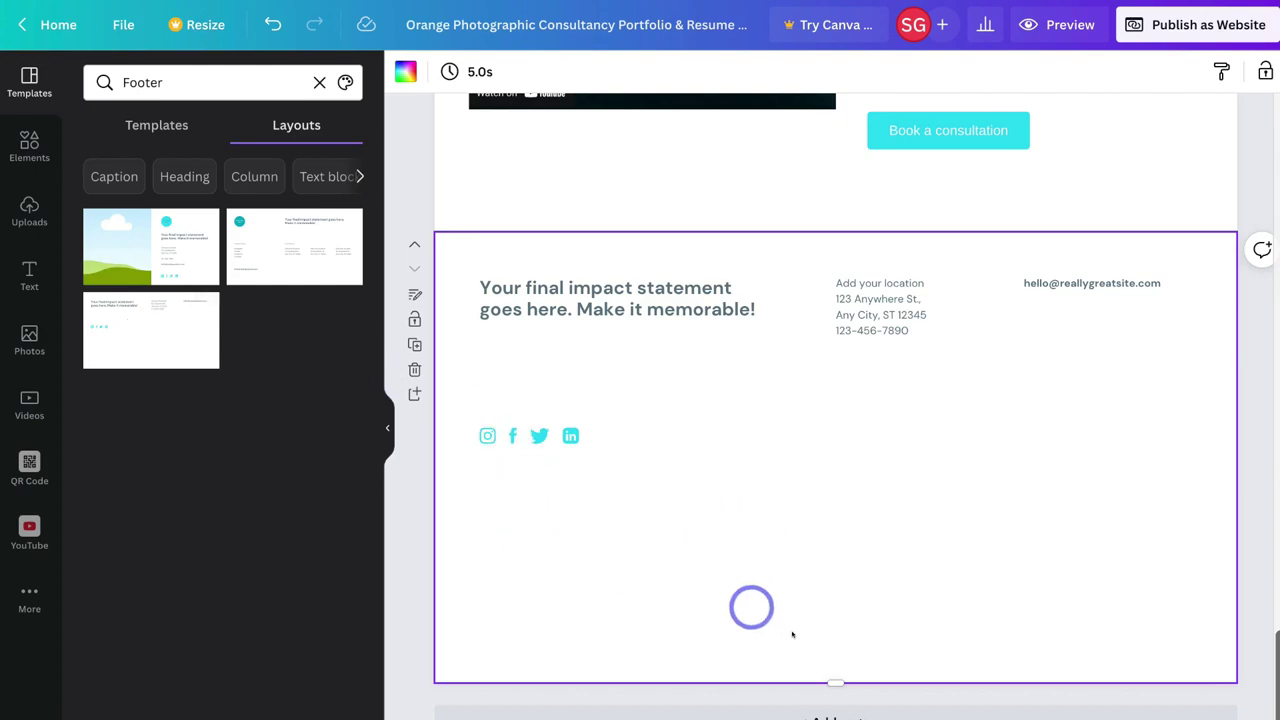
Shorten the footer page to end just below its social icons, and enlarge the row of four icons
left_click_drag(837, 680, 837, 677)
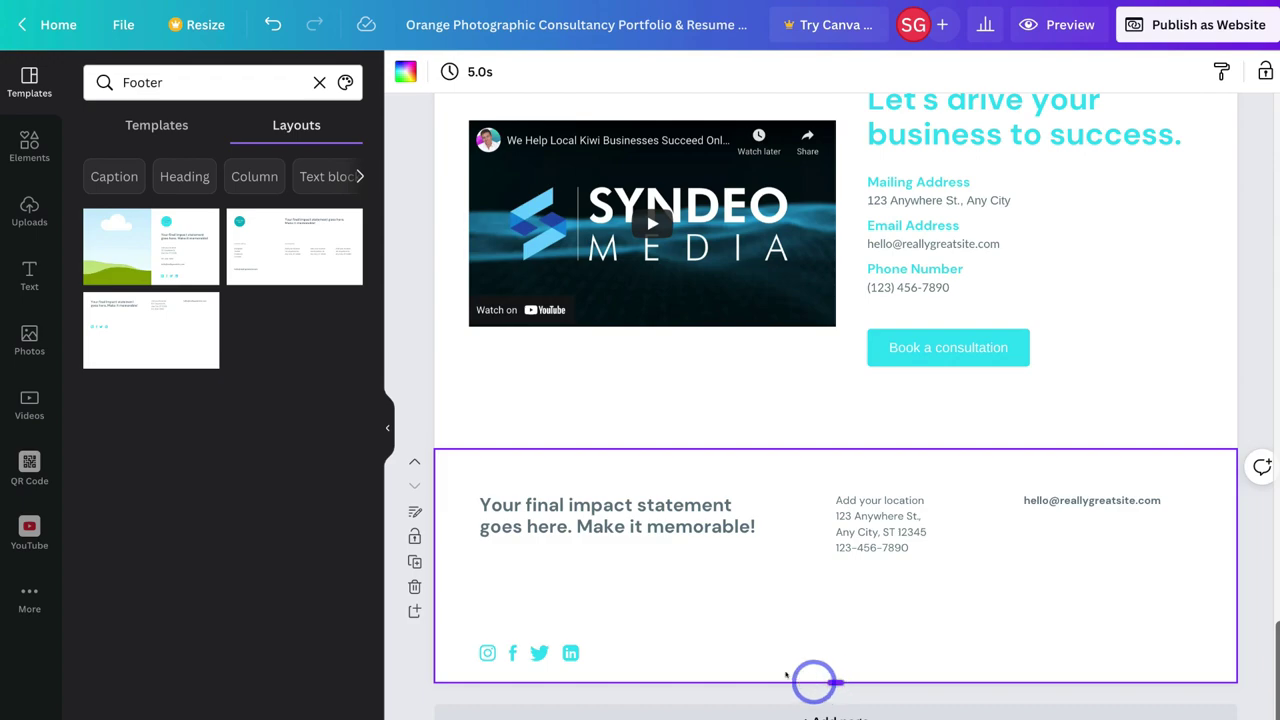
left_click_drag(651, 660, 489, 649)
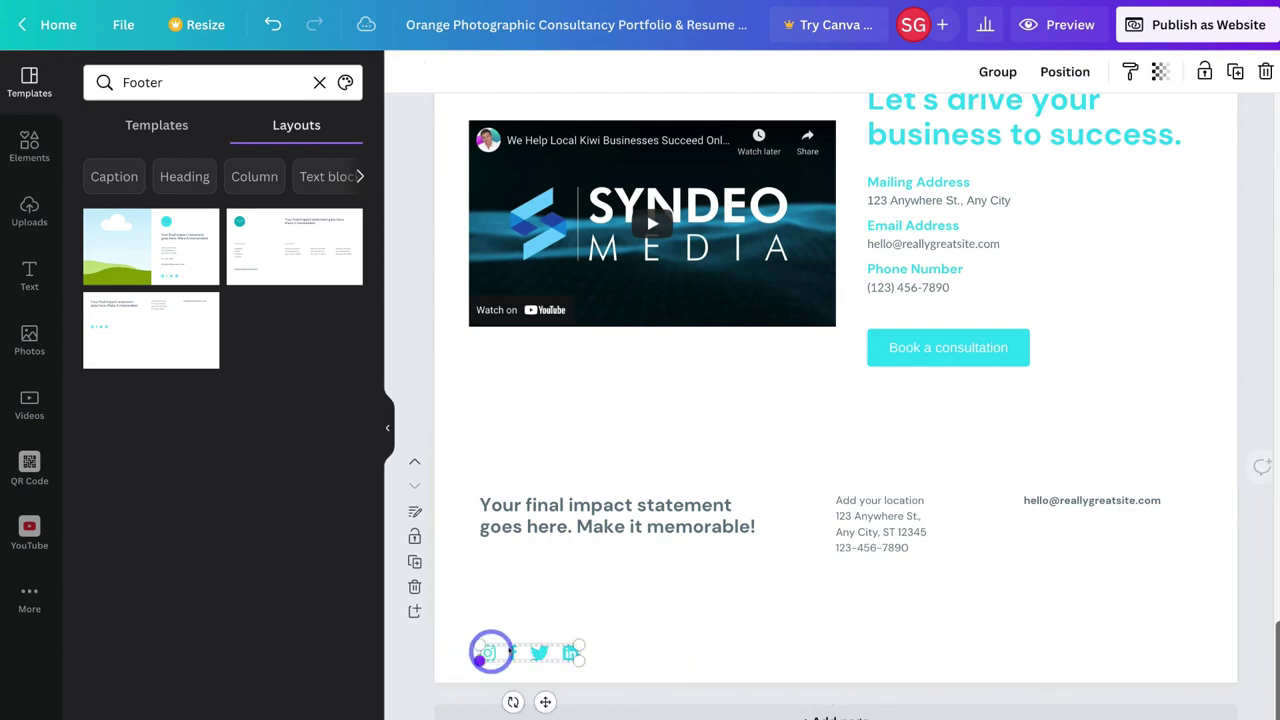
left_click_drag(580, 646, 770, 632)
left_click(770, 632)
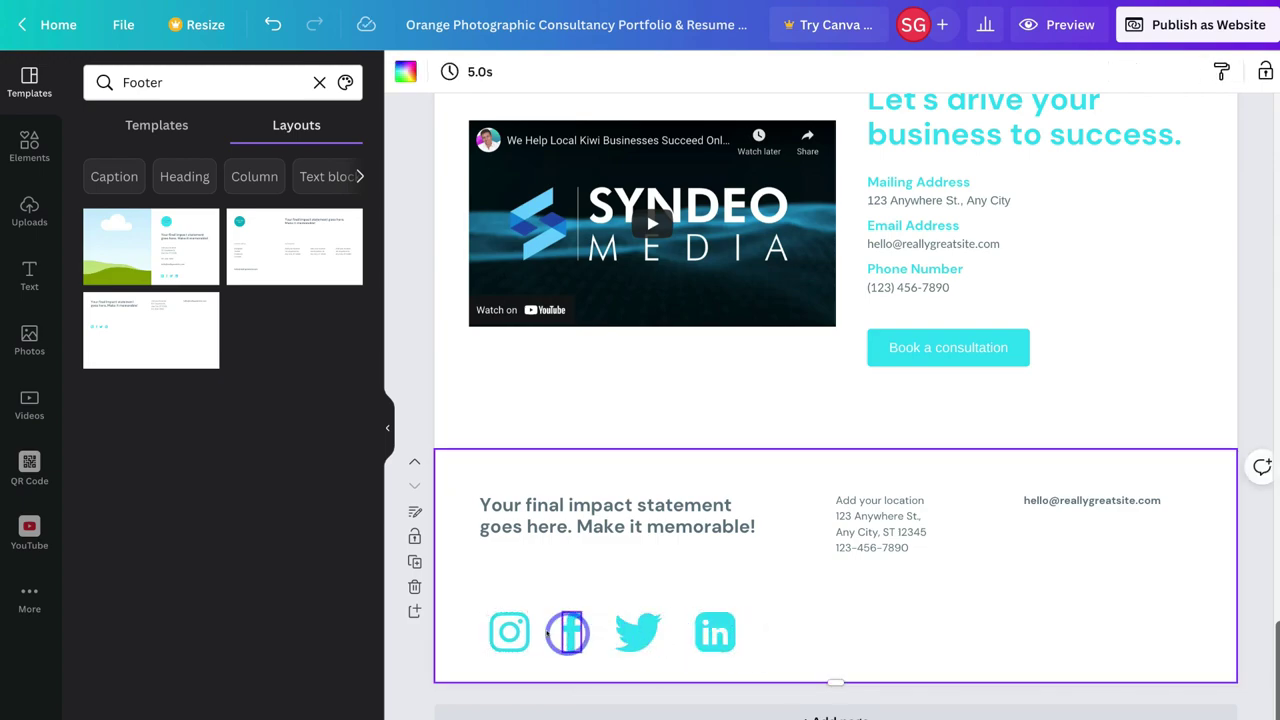
Open the link entry for the LinkedIn icon in the footer
left_click(710, 632)
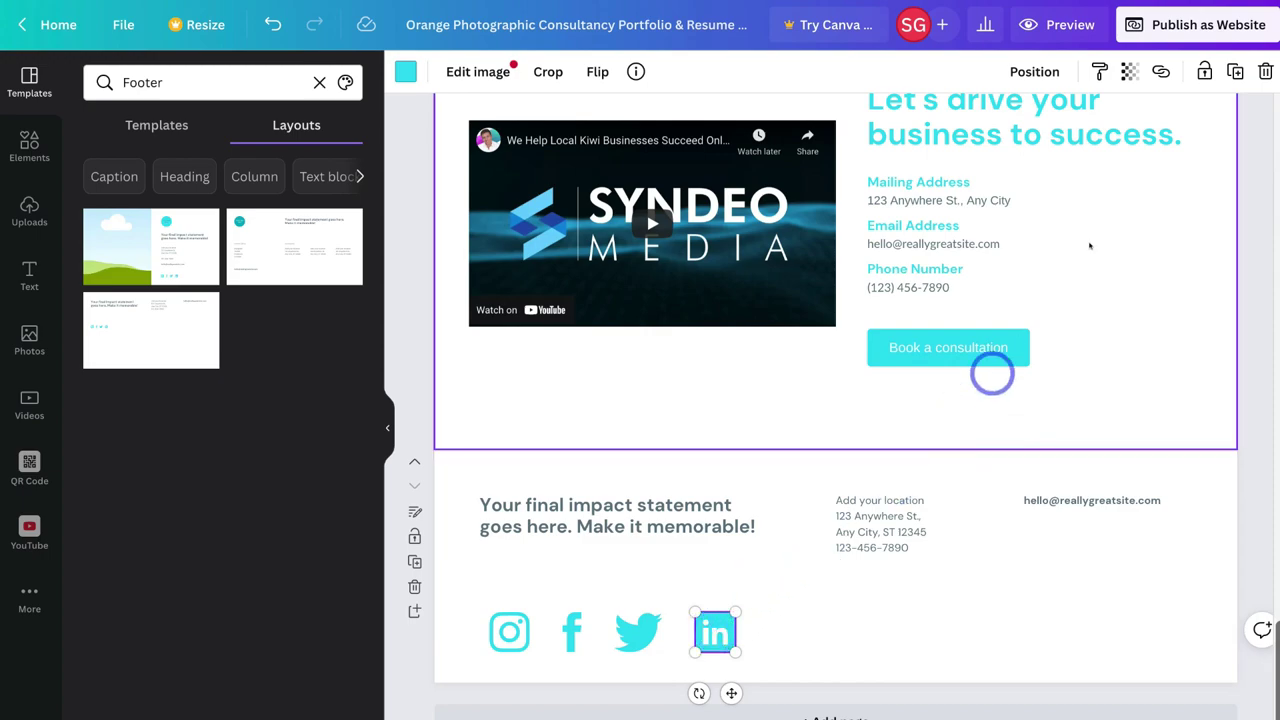
left_click(1159, 68)
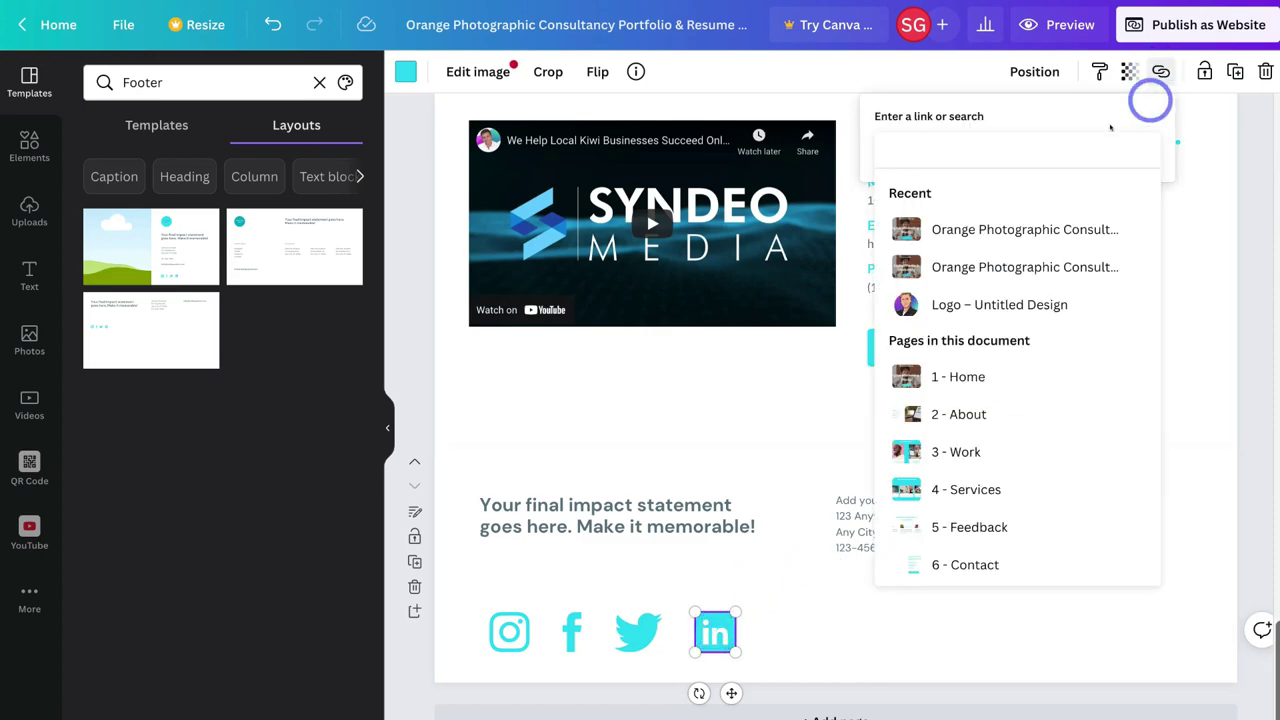
left_click(991, 151)
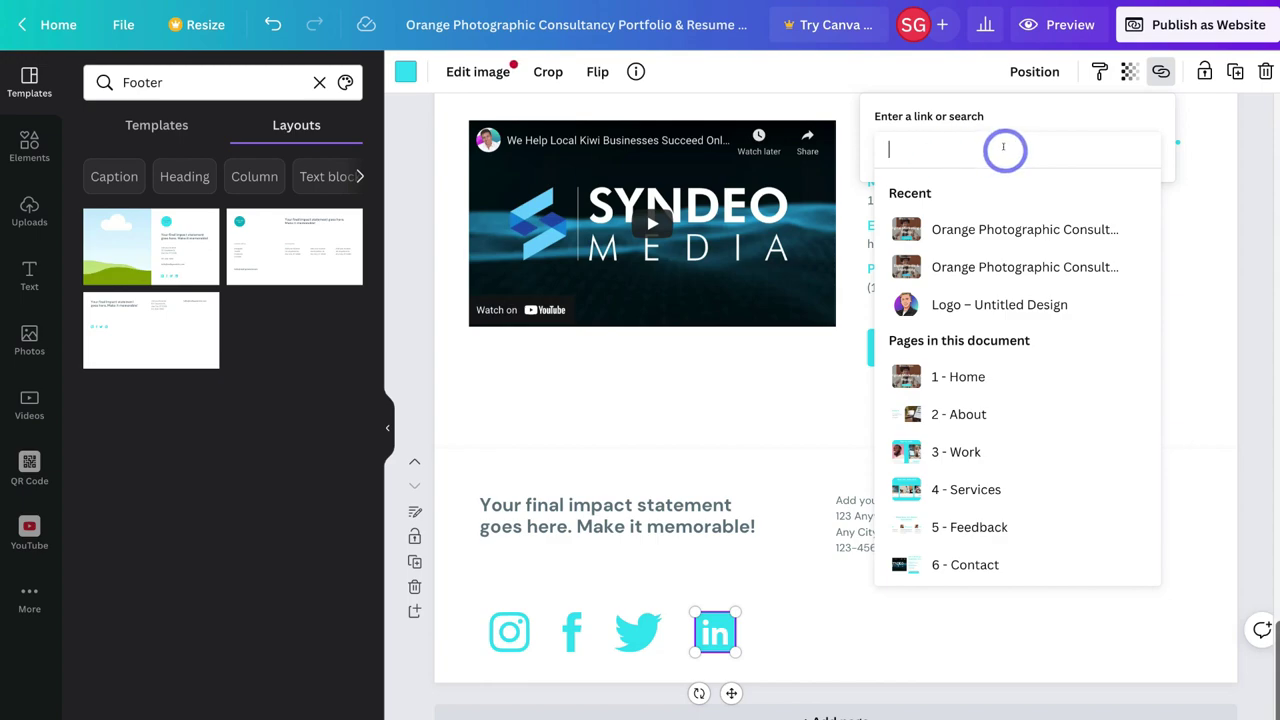
left_click(1206, 255)
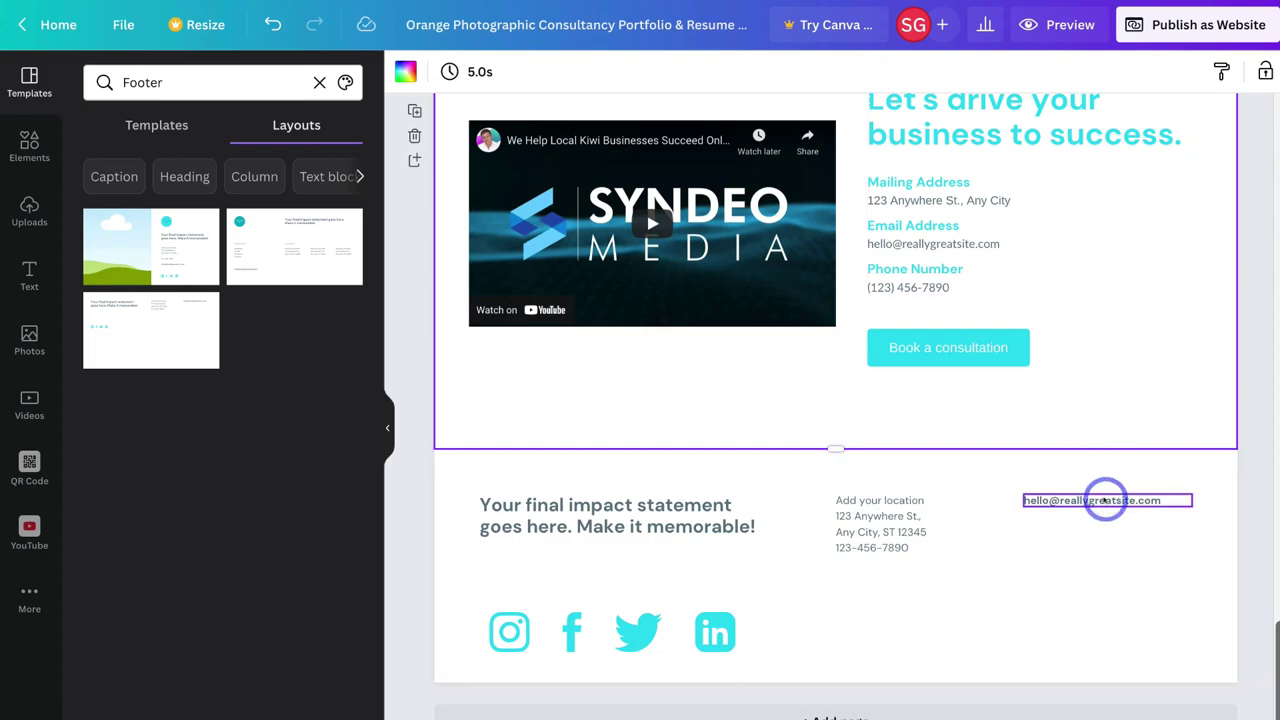
Move the footer's email text below the impact statement, and add the Syndeo map from a Google Maps search for "syndeo media"
left_click_drag(1105, 500, 607, 566)
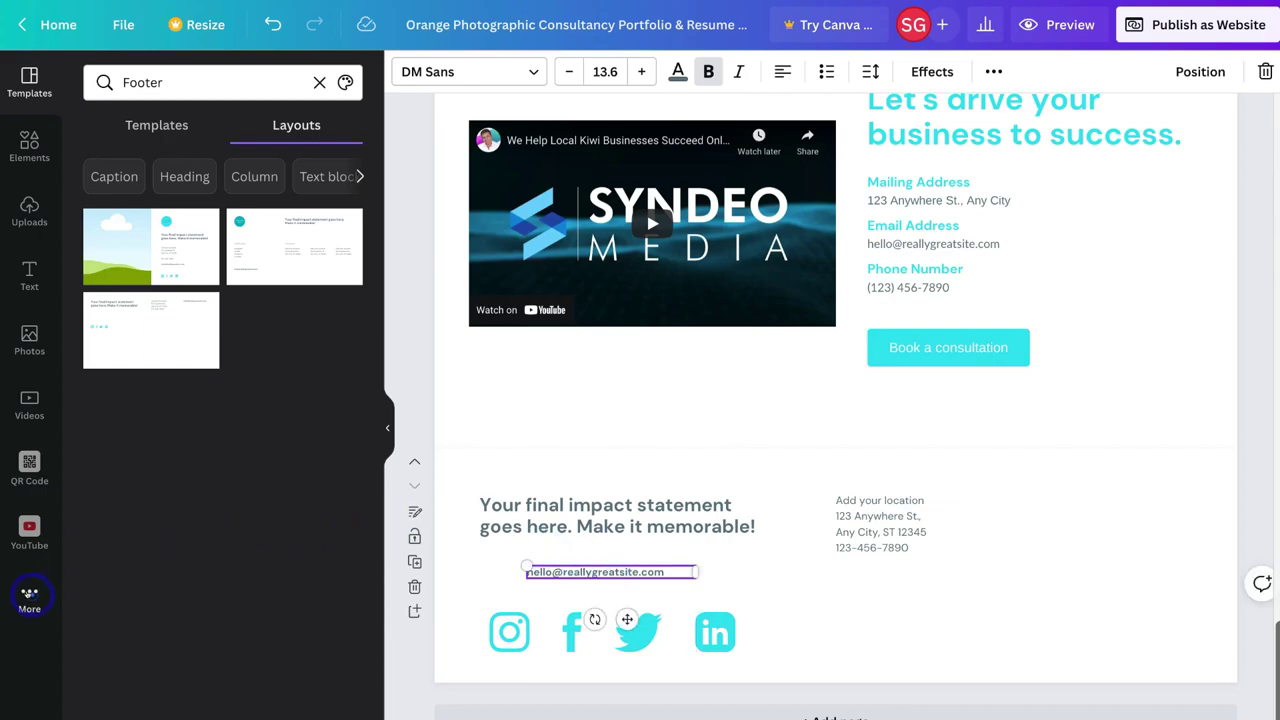
left_click(29, 595)
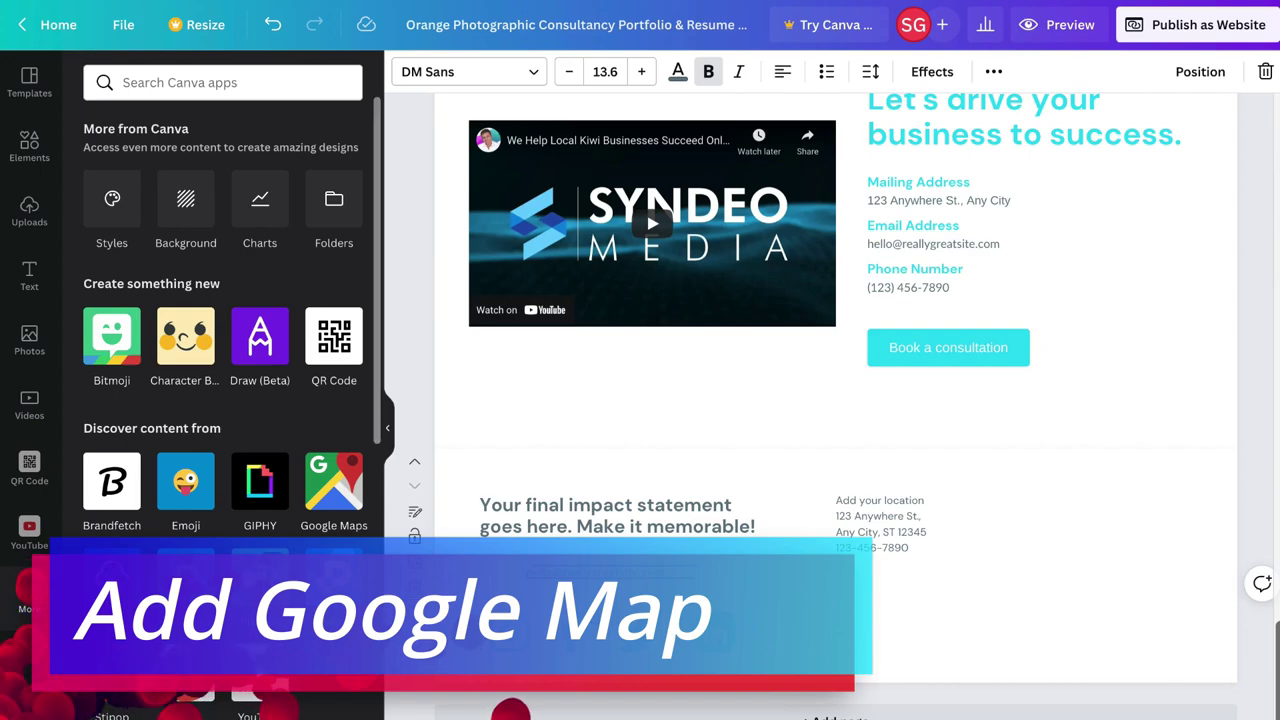
left_click(325, 493)
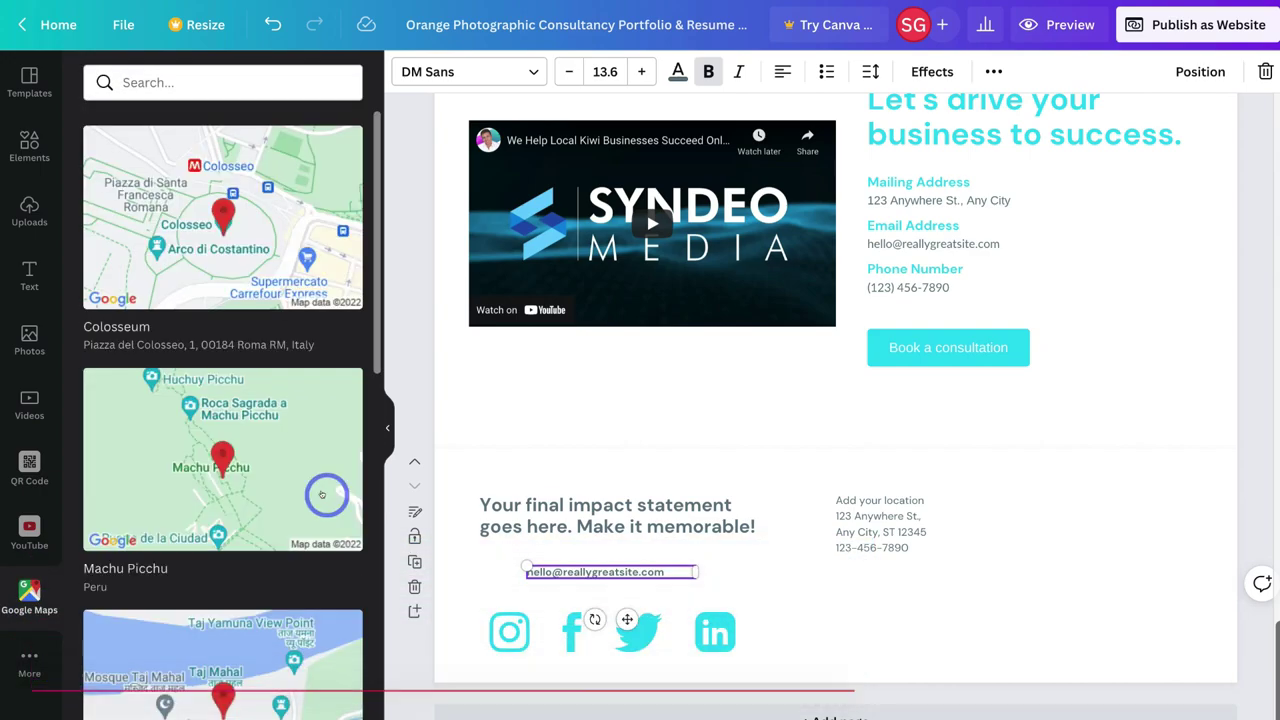
left_click(183, 80)
type("syndeo media")
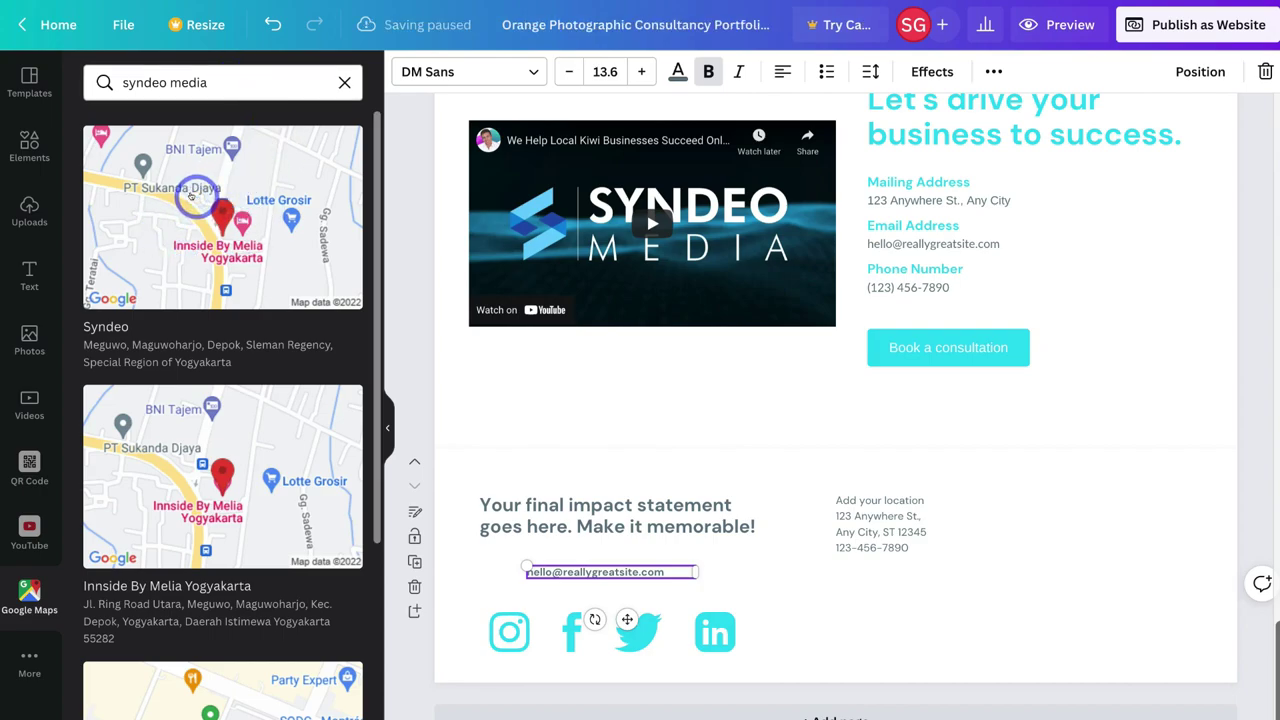
left_click(193, 197)
left_click(806, 545)
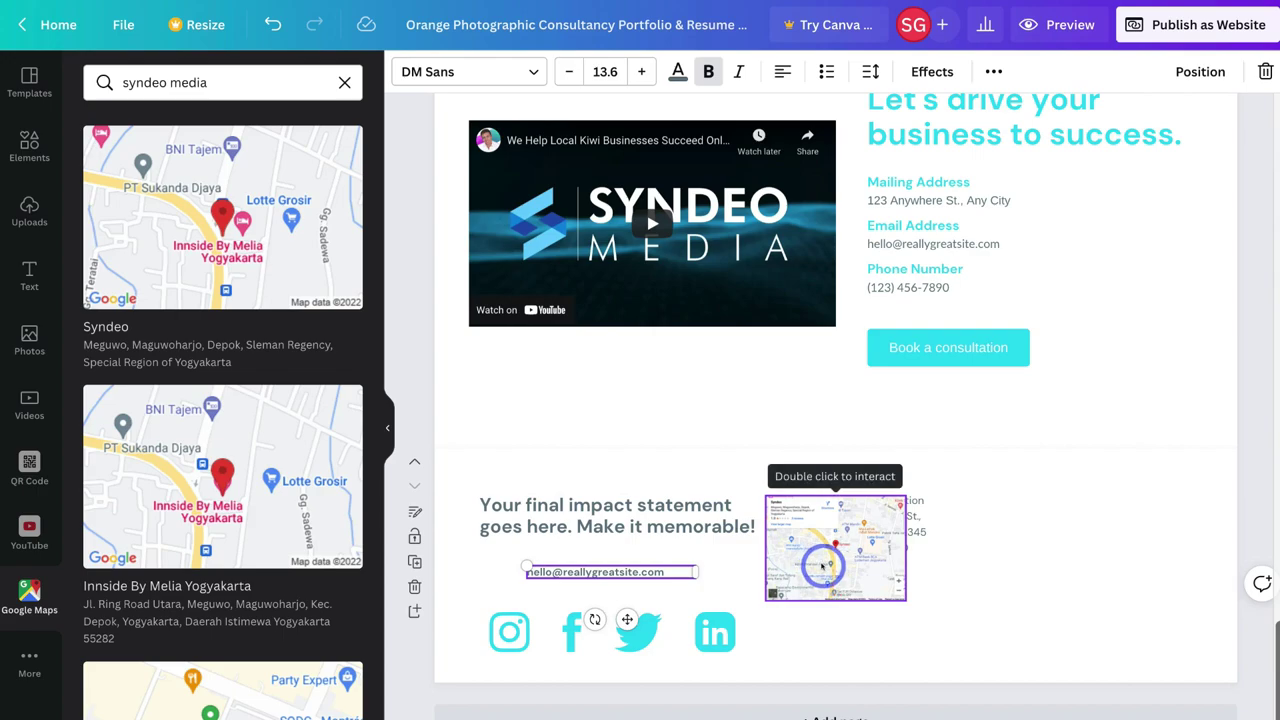
Enlarge the map and place it at the footer's right edge, shifting the address block left to leave space between them
left_click_drag(825, 563, 1190, 480)
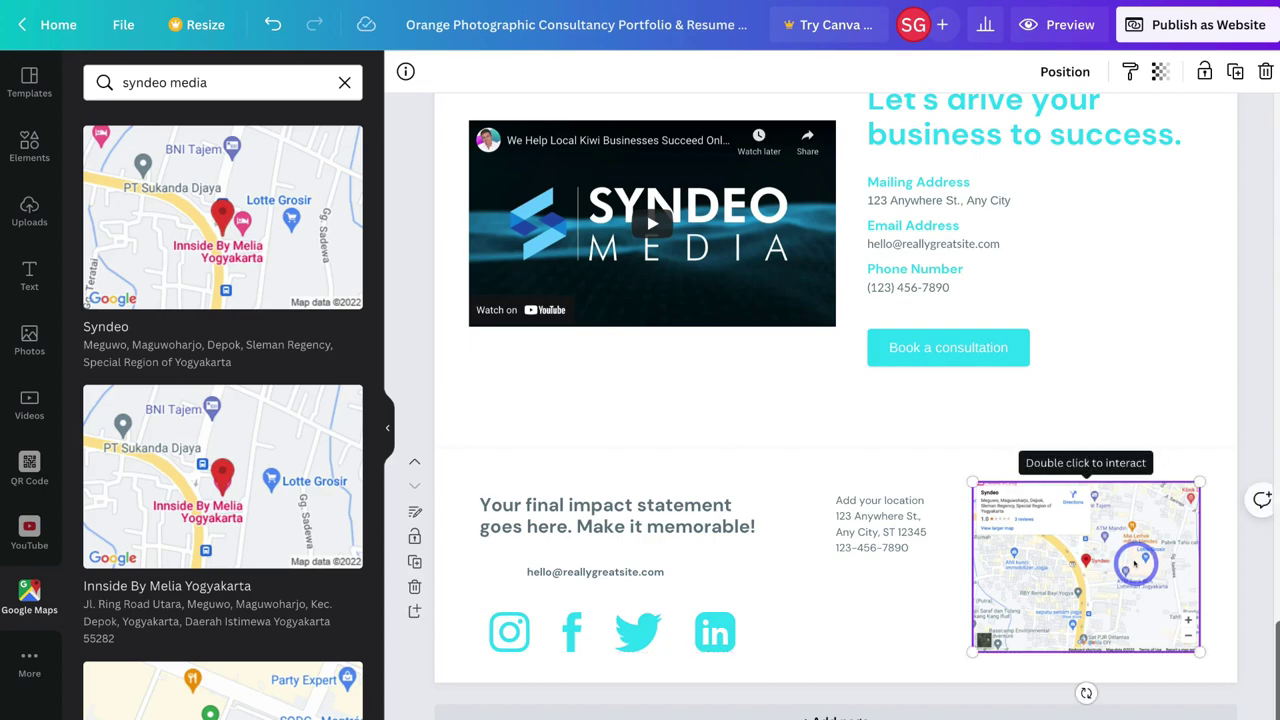
left_click_drag(1133, 562, 1124, 566)
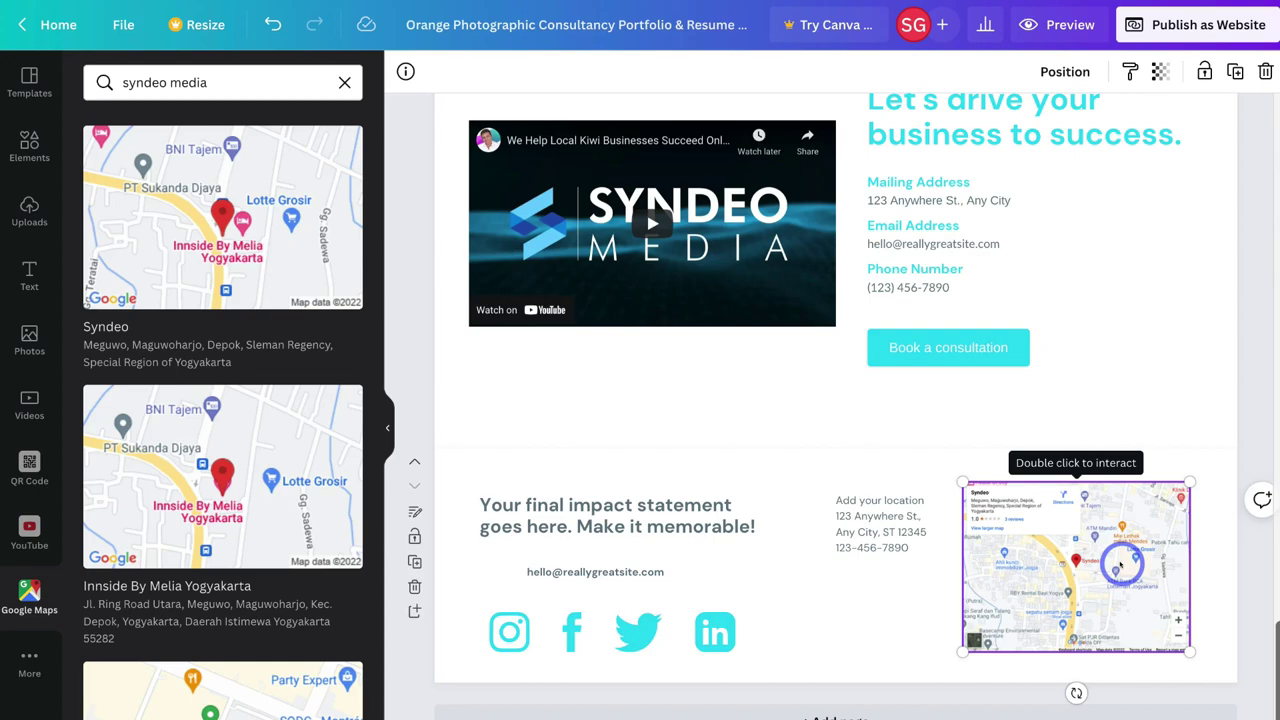
left_click_drag(889, 540, 858, 547)
left_click(1219, 567)
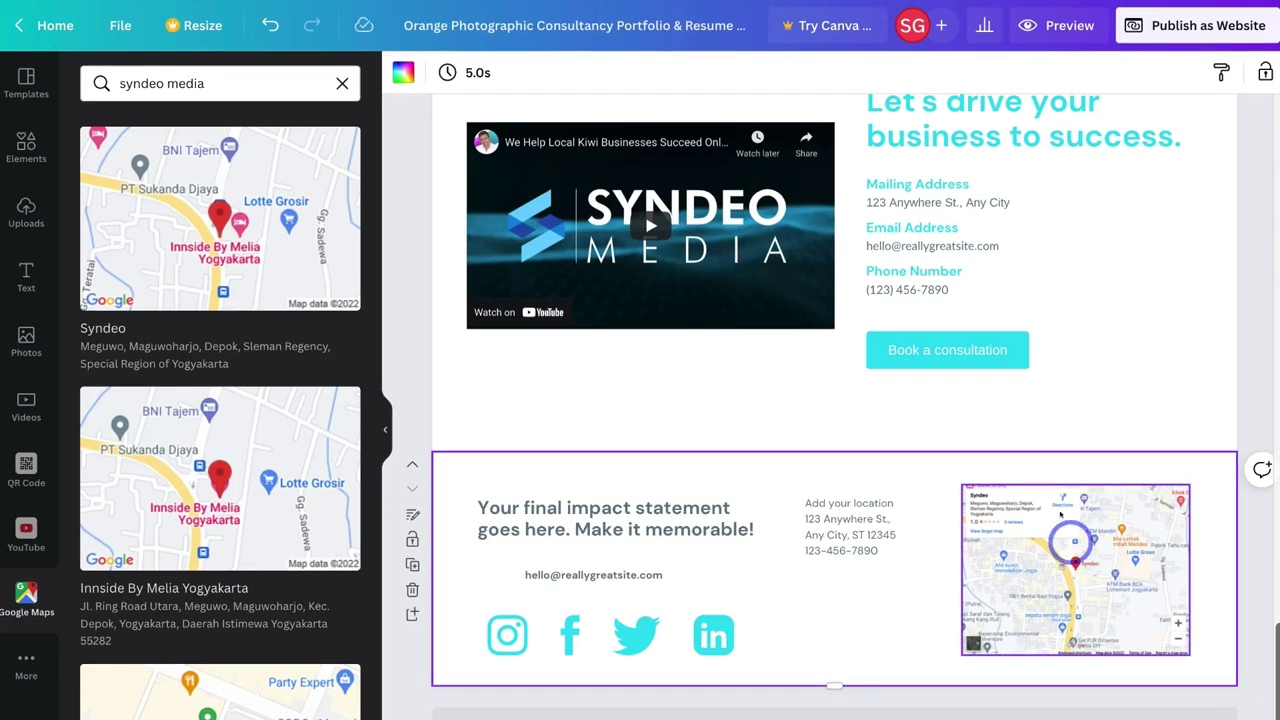
Rename the Feedback page to Projects in the grid overview of all pages
scroll(1057, 506, "up", 5)
scroll(1057, 506, "up", 15)
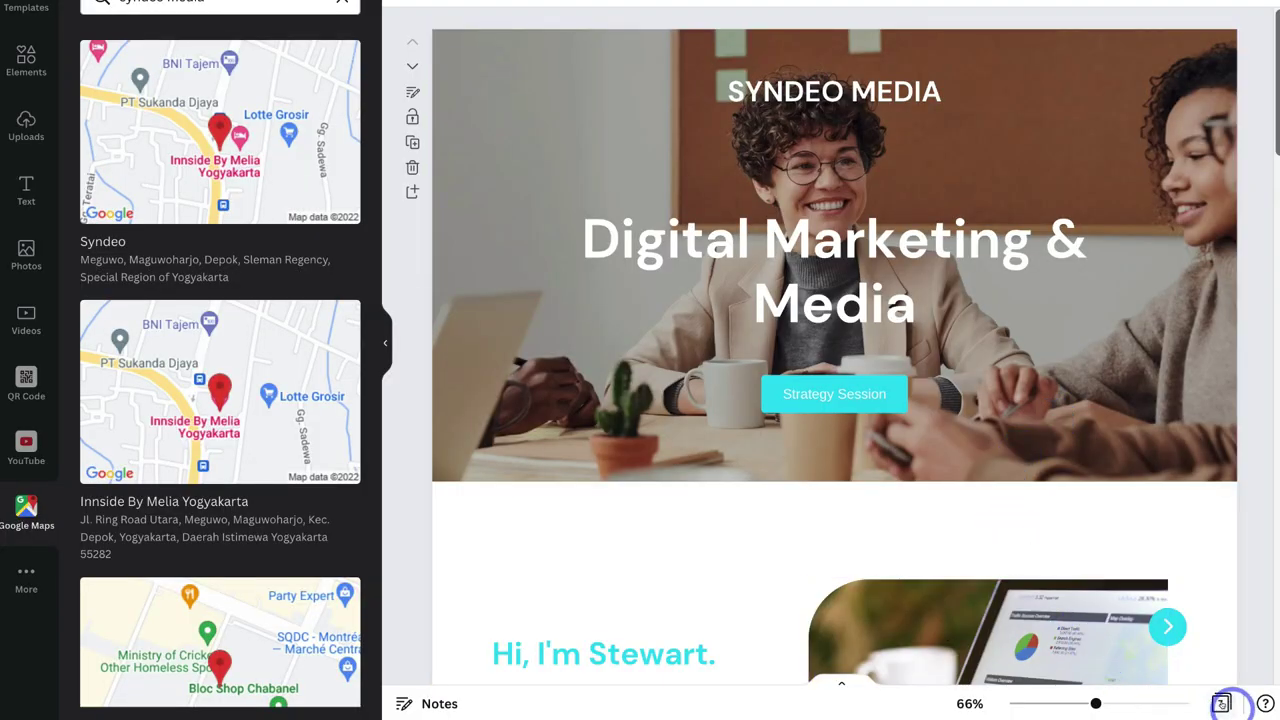
left_click(1221, 702)
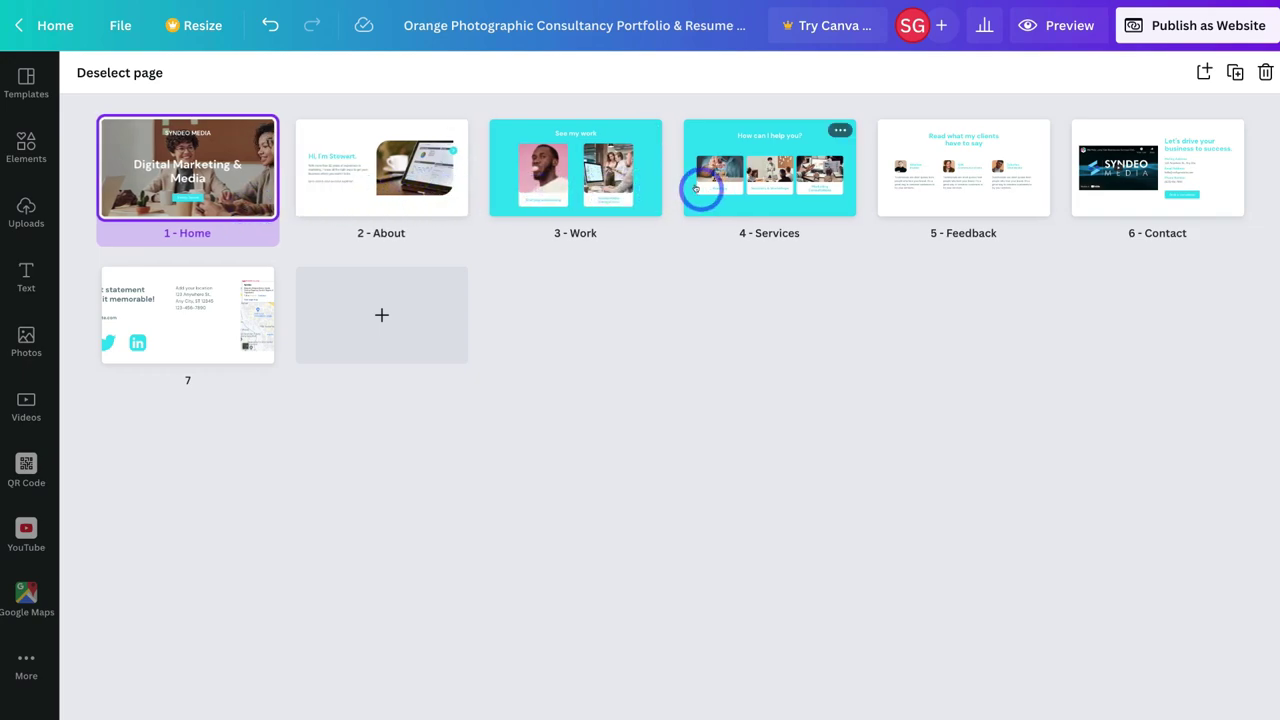
left_click(976, 228)
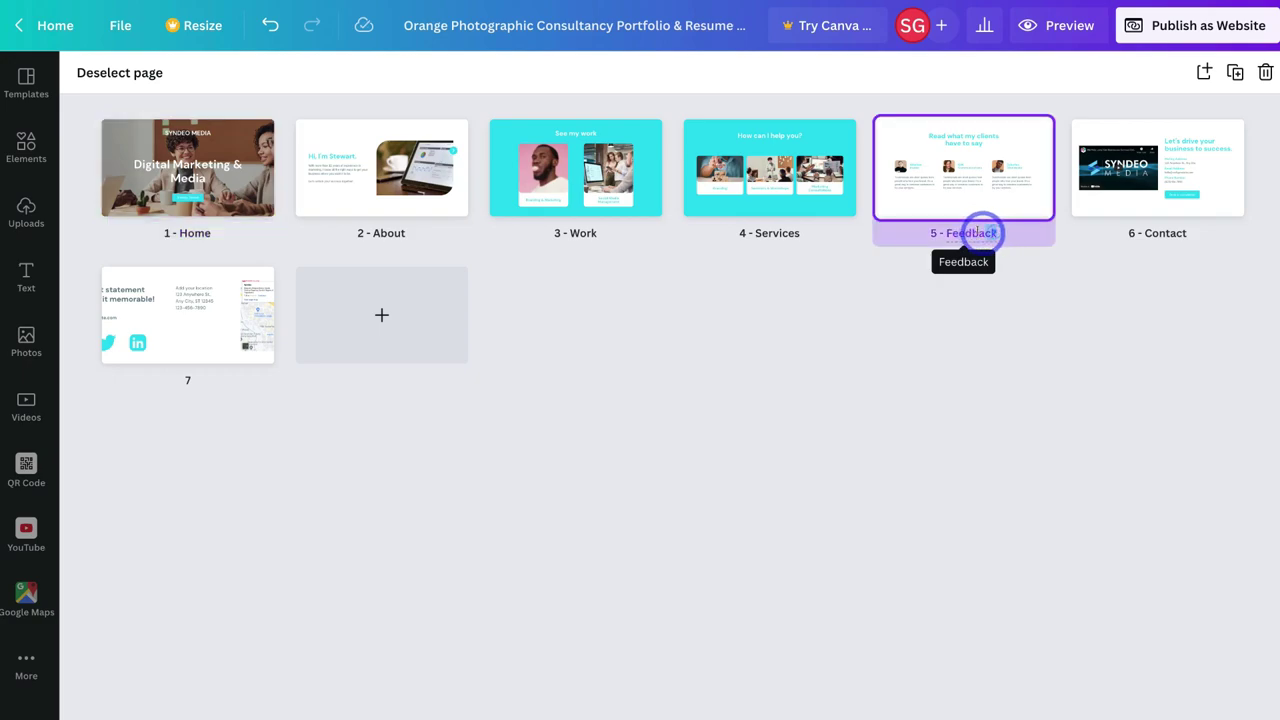
double_click(988, 232)
type("Projects")
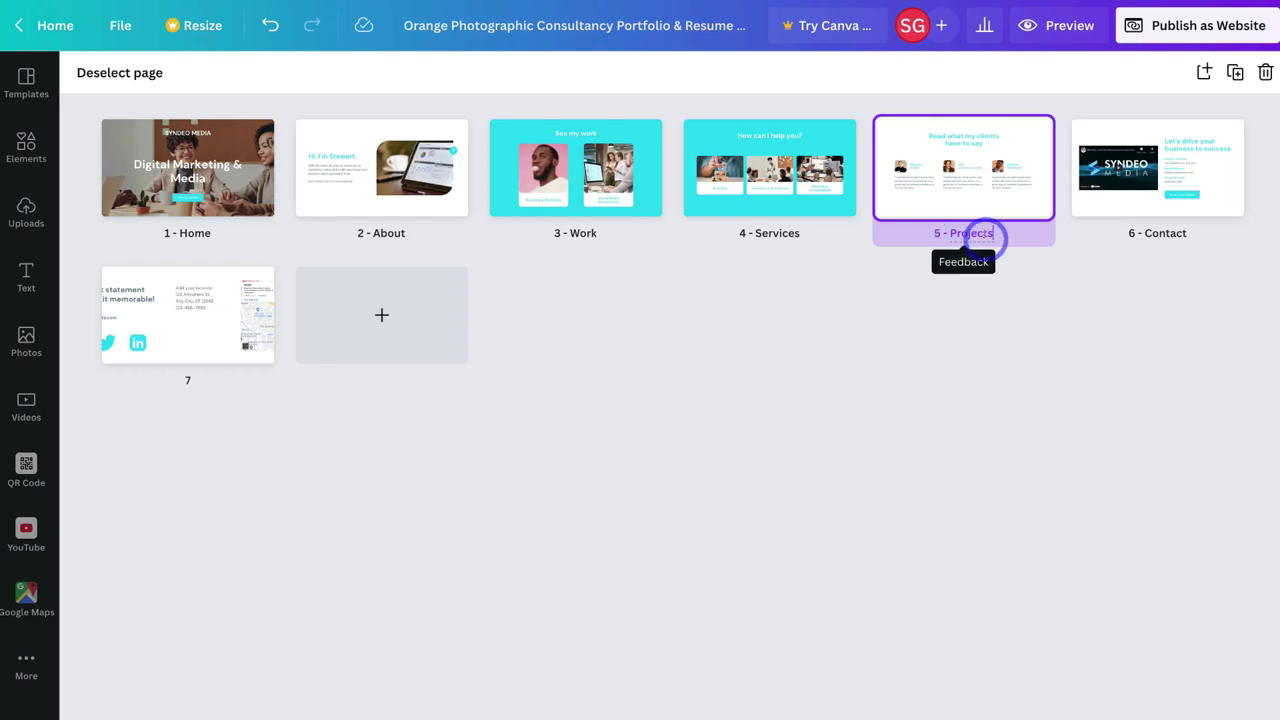
left_click(1005, 256)
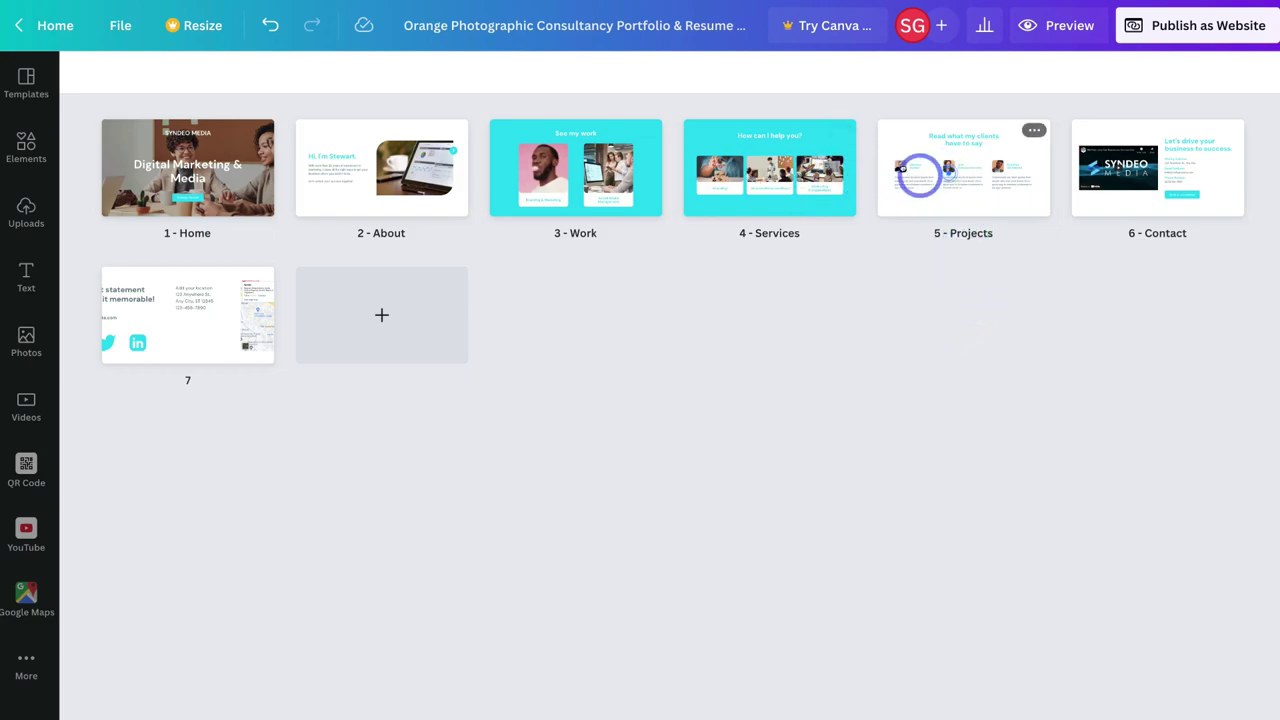
Try moving the Projects page ahead of Services, and put it back behind Services
left_click_drag(918, 172, 703, 171)
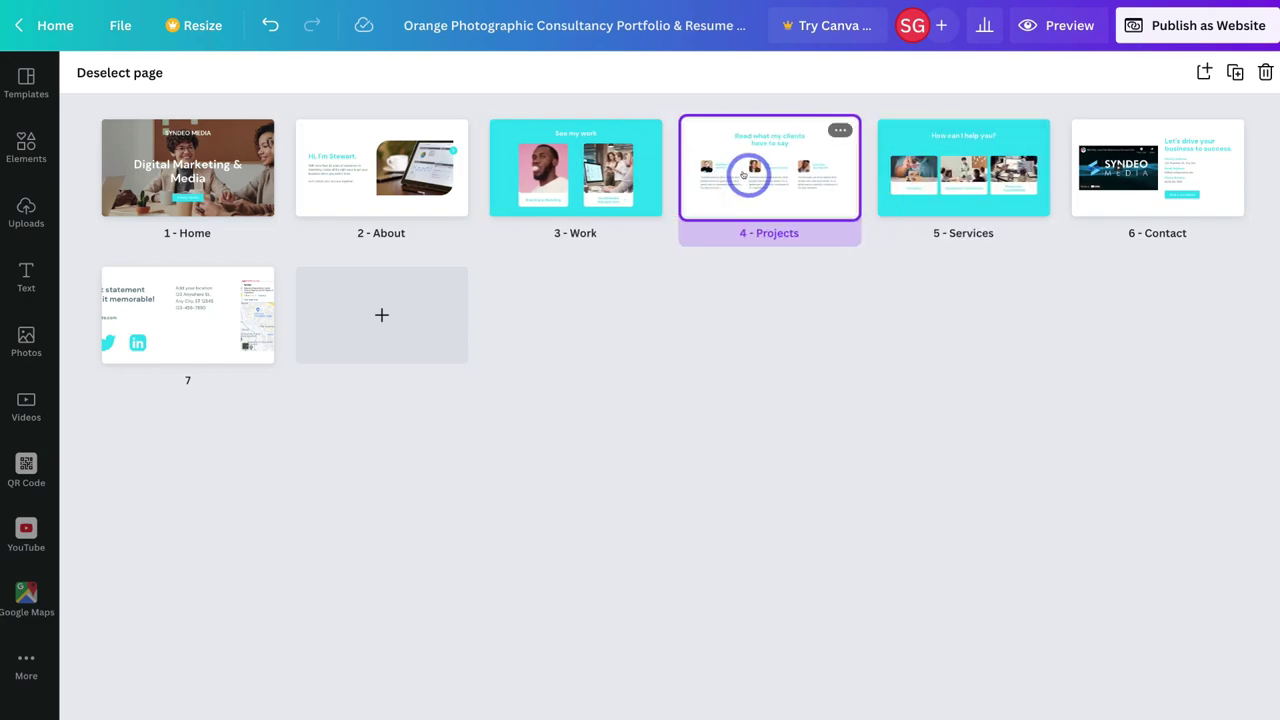
left_click_drag(743, 175, 930, 250)
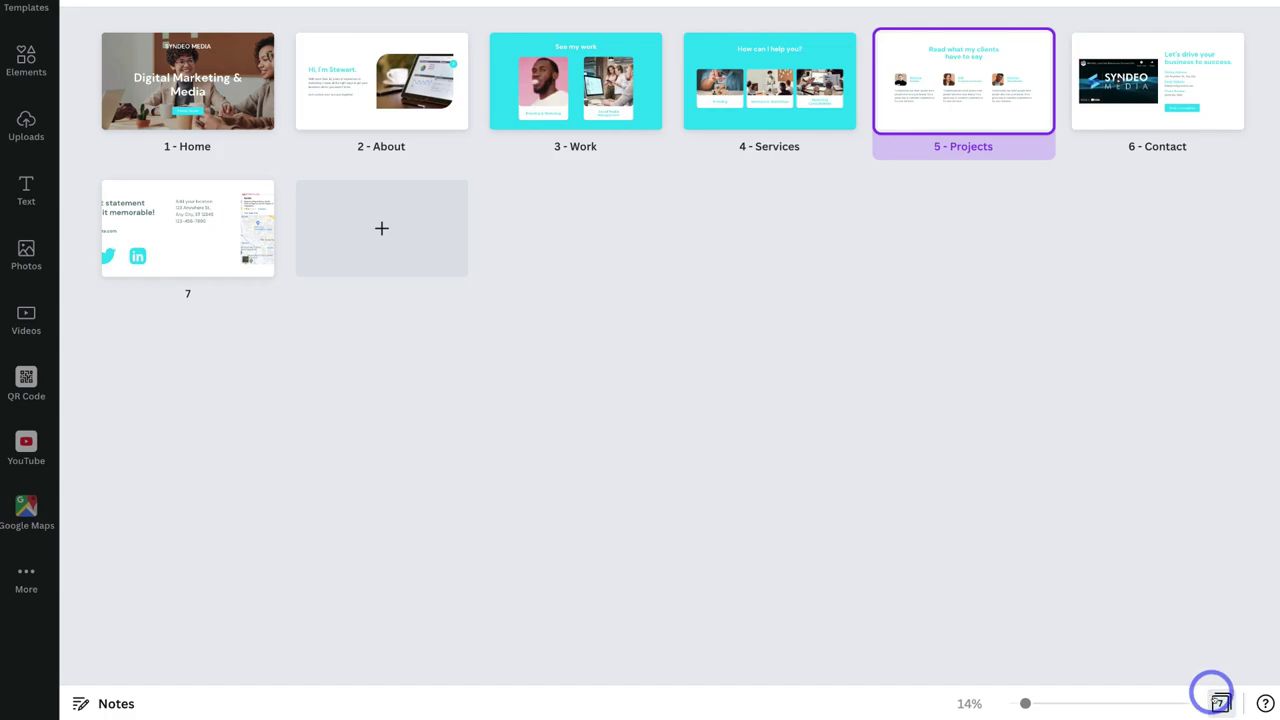
Leave the page overview and open the website preview
left_click(1220, 703)
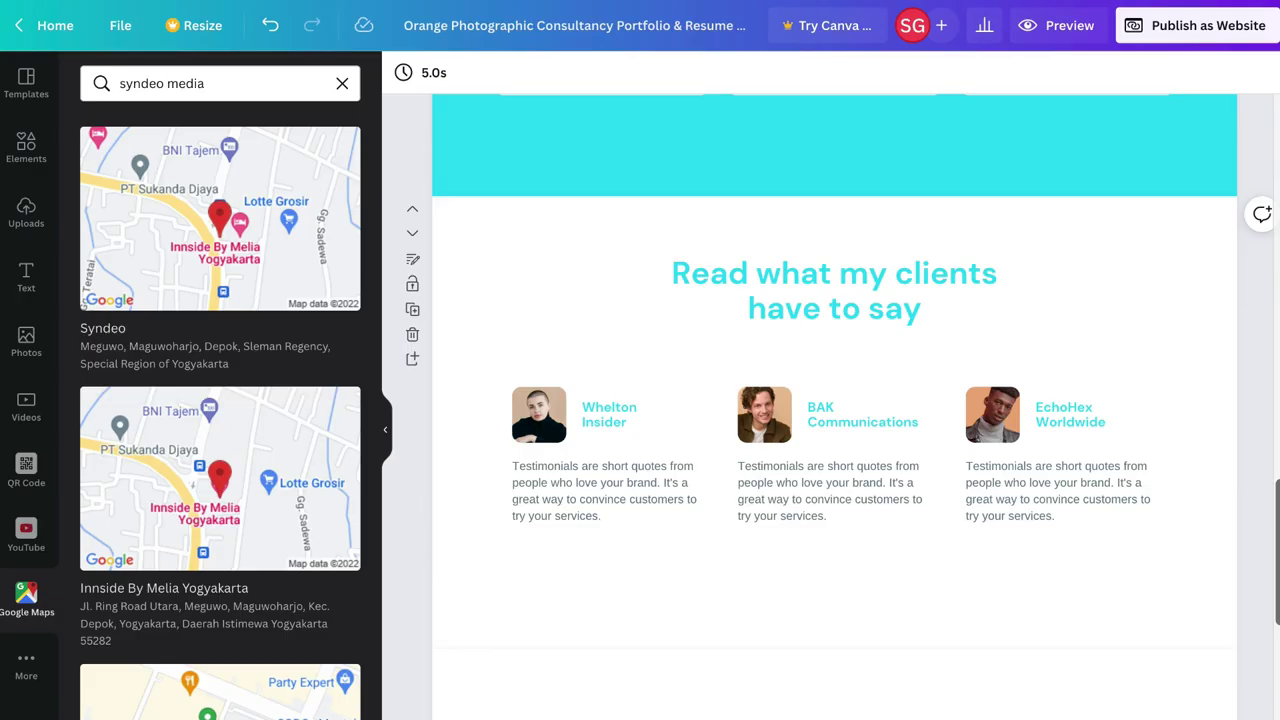
scroll(1103, 496, "up", 3)
scroll(1103, 496, "up", 12)
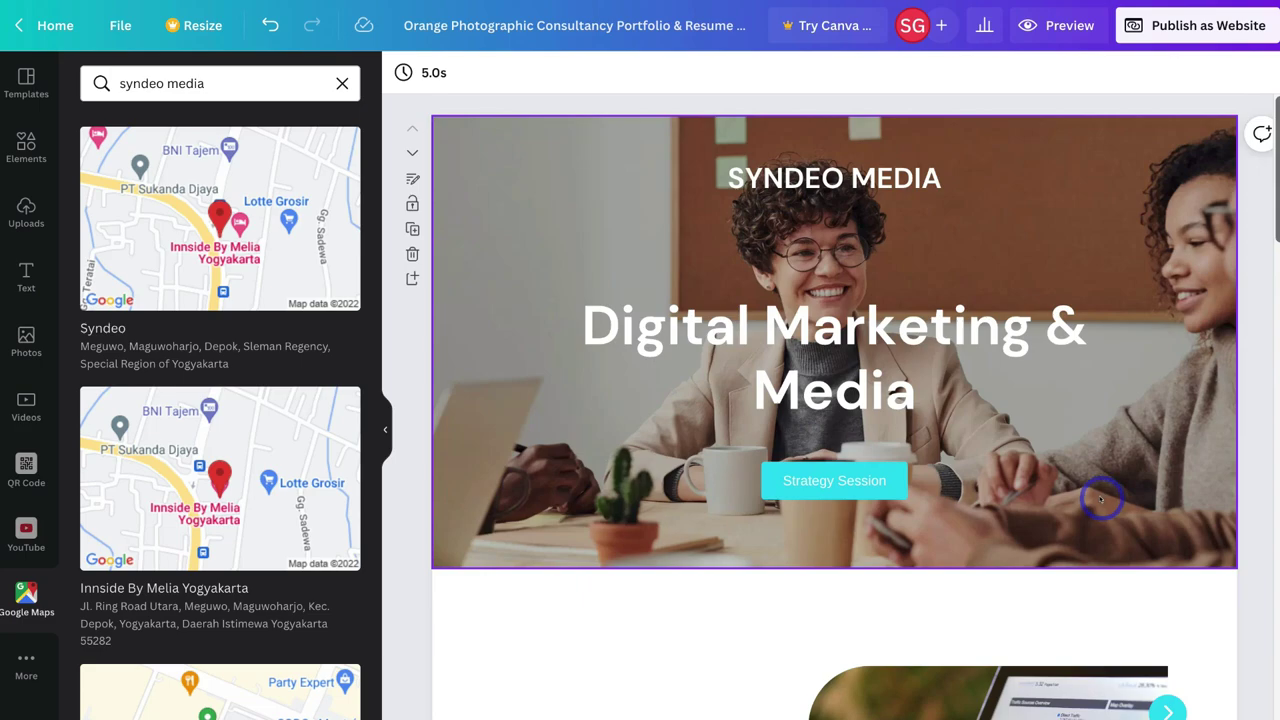
left_click(1052, 28)
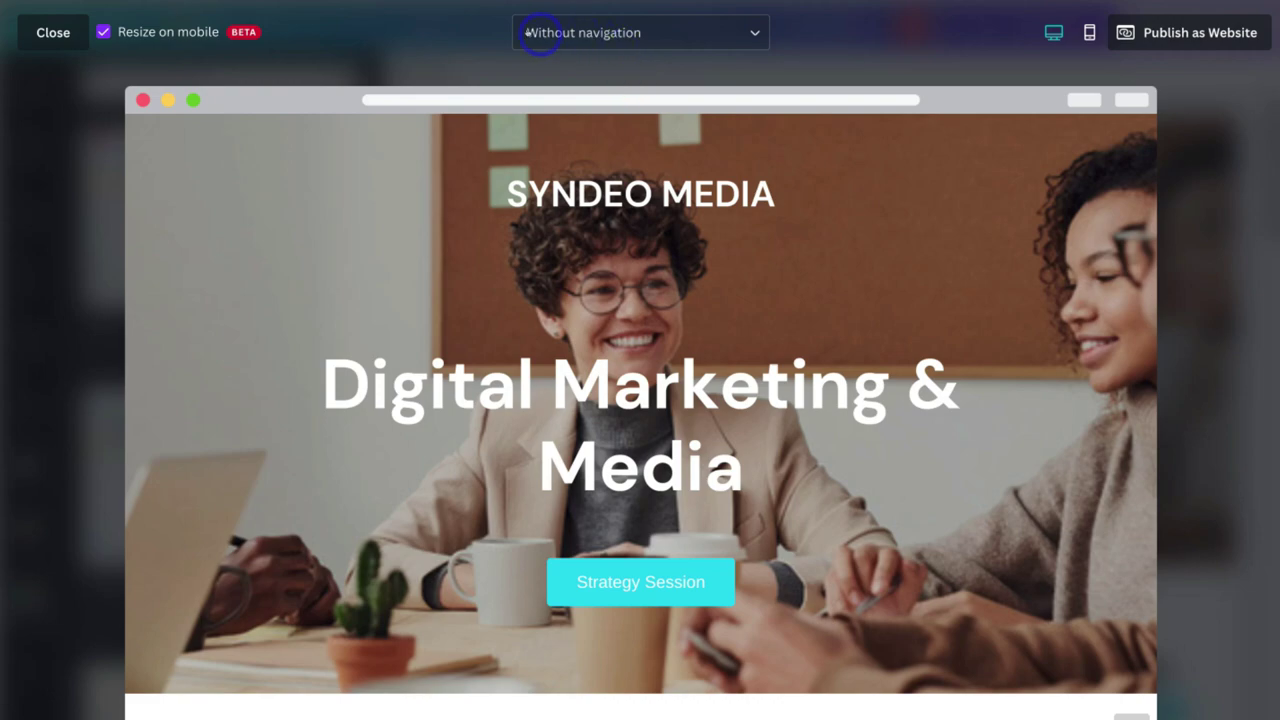
Set the website preview to With navigation and test the About, Work, Services, Projects and Contact links
left_click(655, 33)
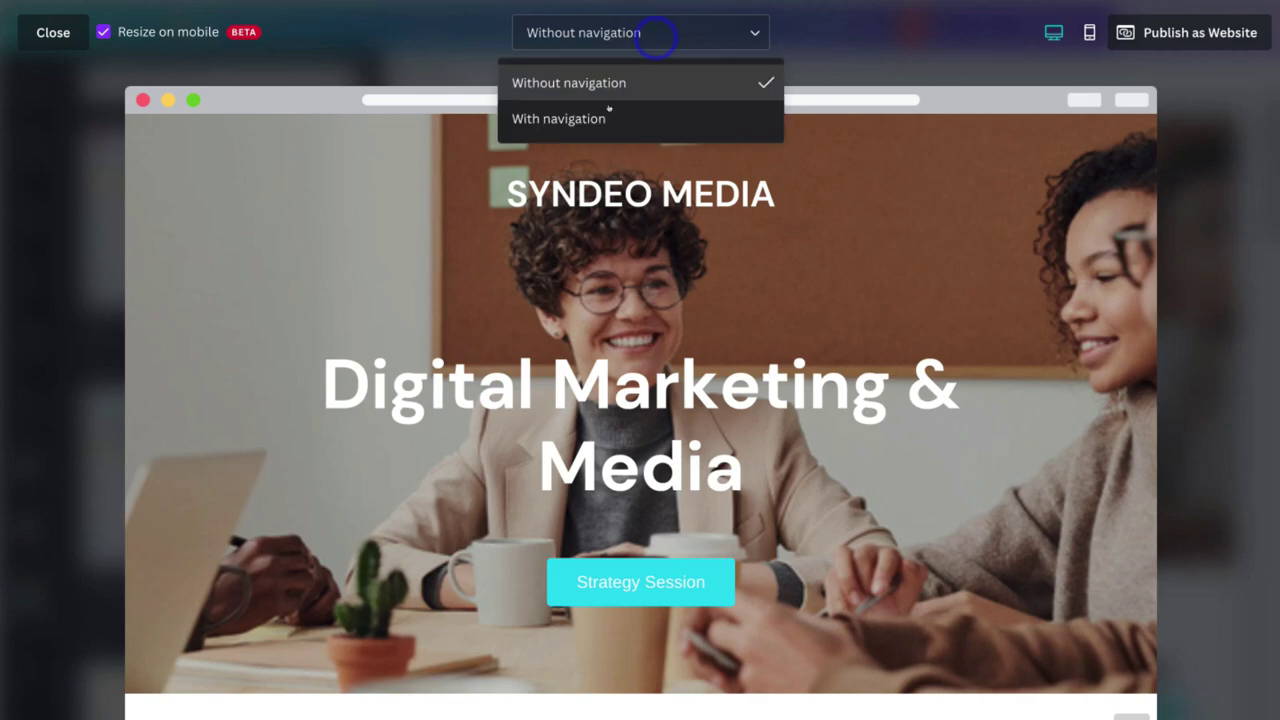
left_click(622, 116)
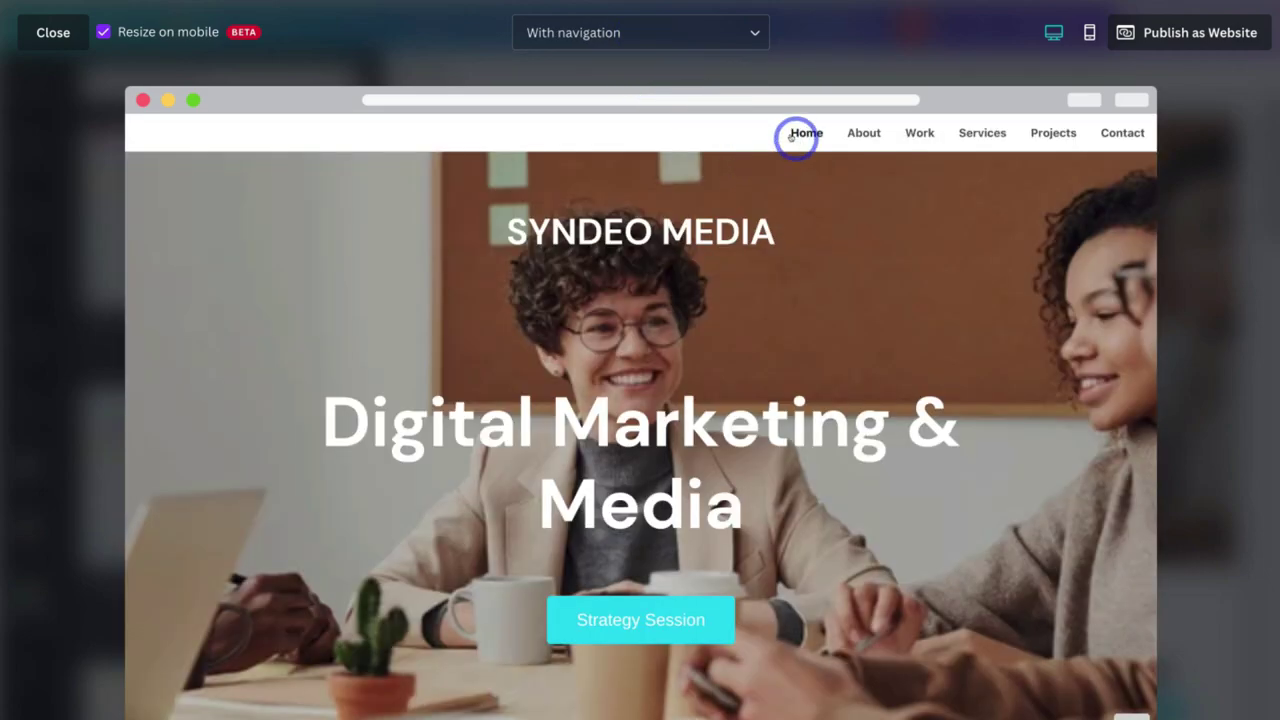
left_click(866, 132)
left_click(912, 132)
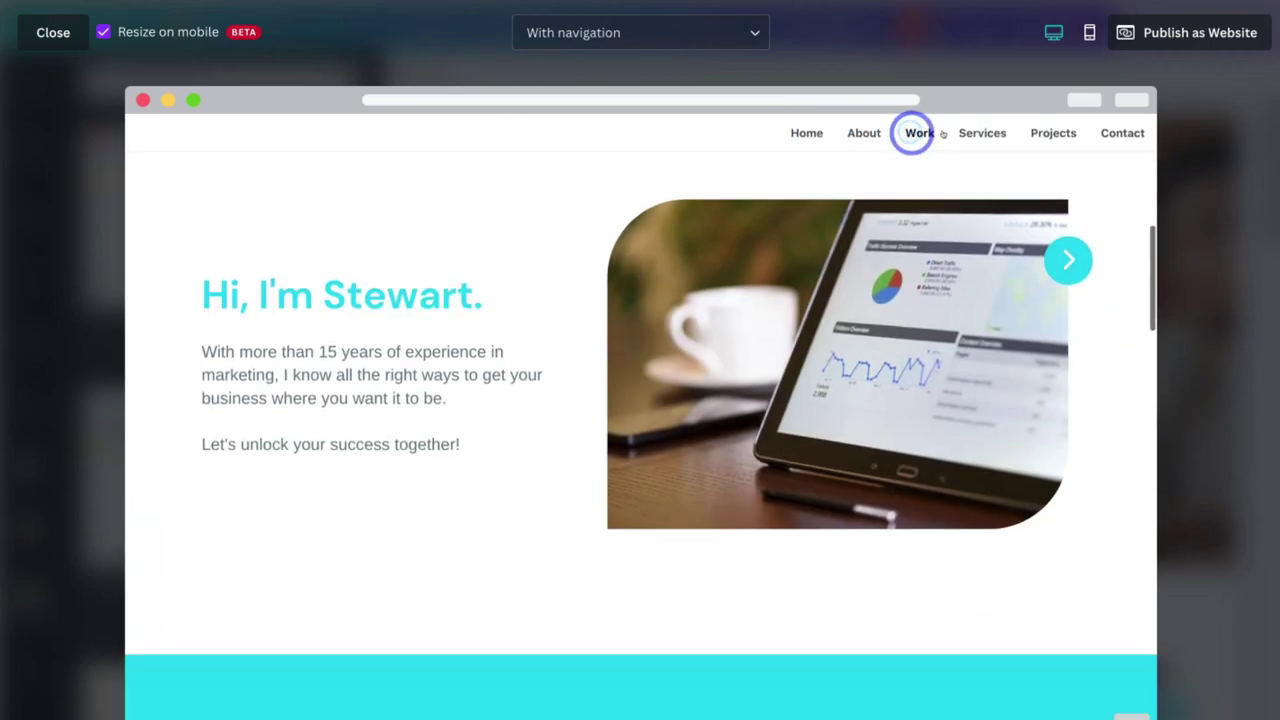
left_click(980, 133)
left_click(1053, 132)
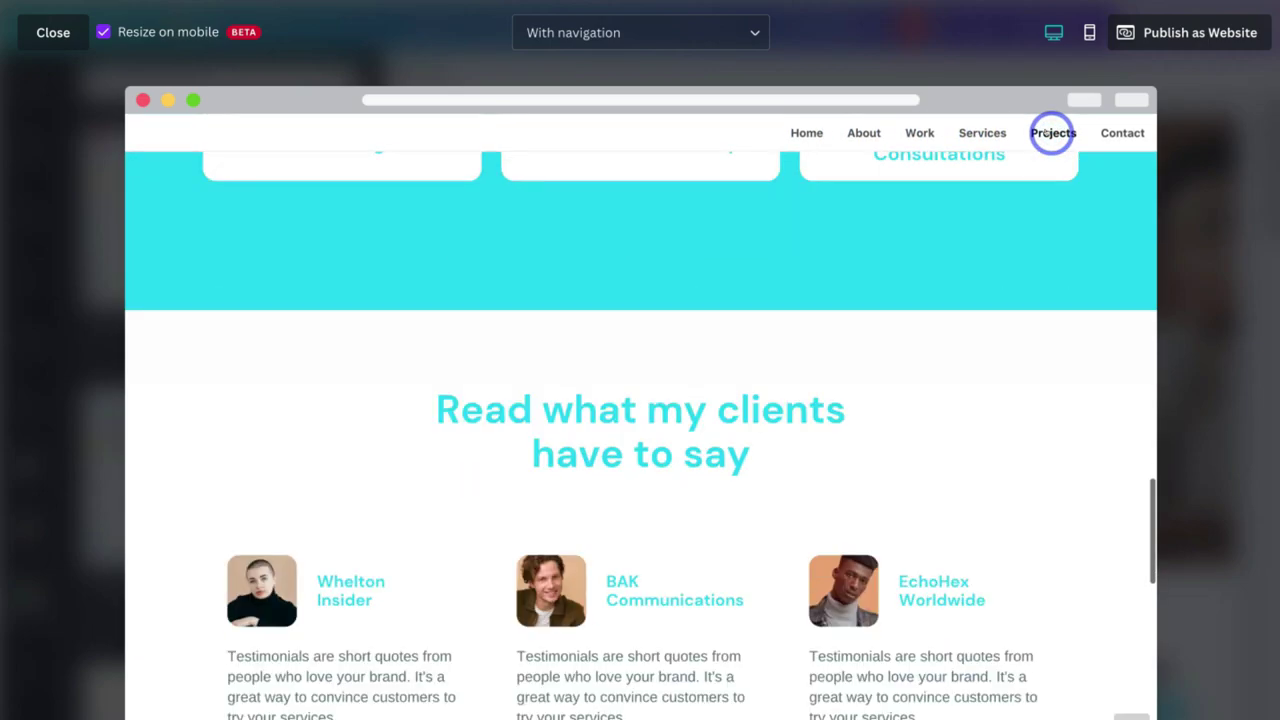
left_click(1122, 132)
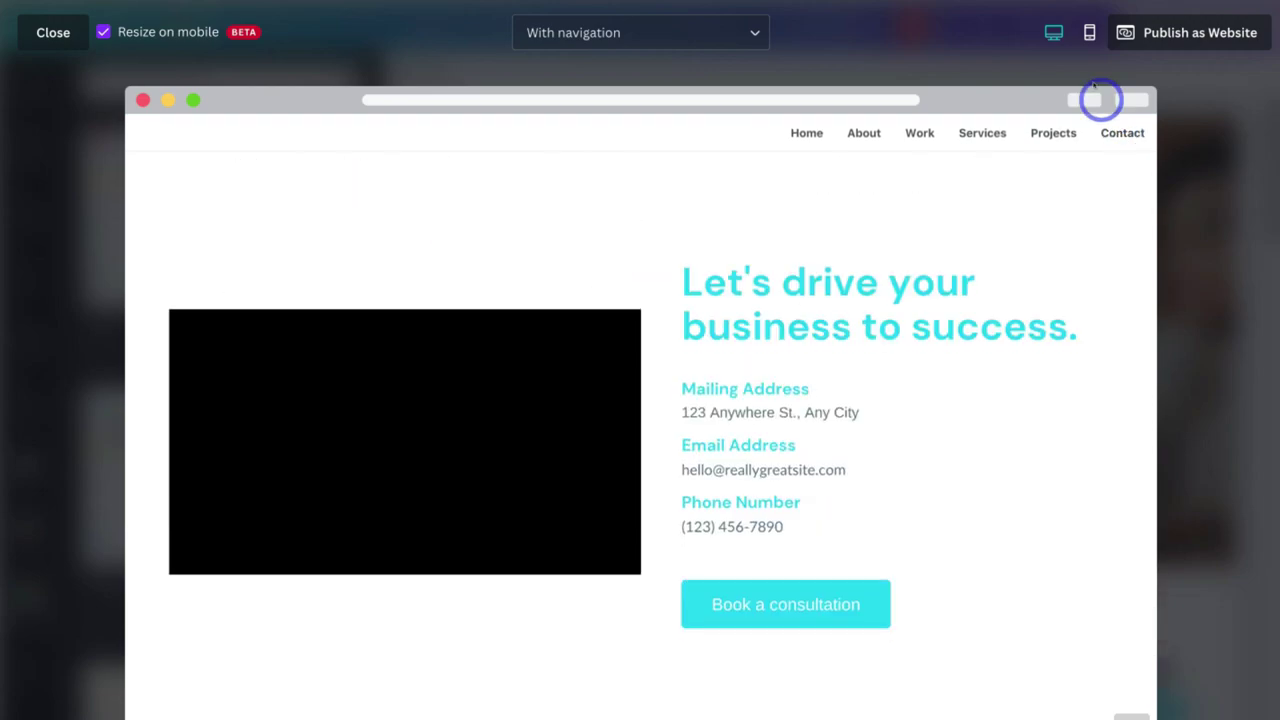
Check the mobile version of the website from the footer up to the opening section, and close the preview
left_click(1088, 32)
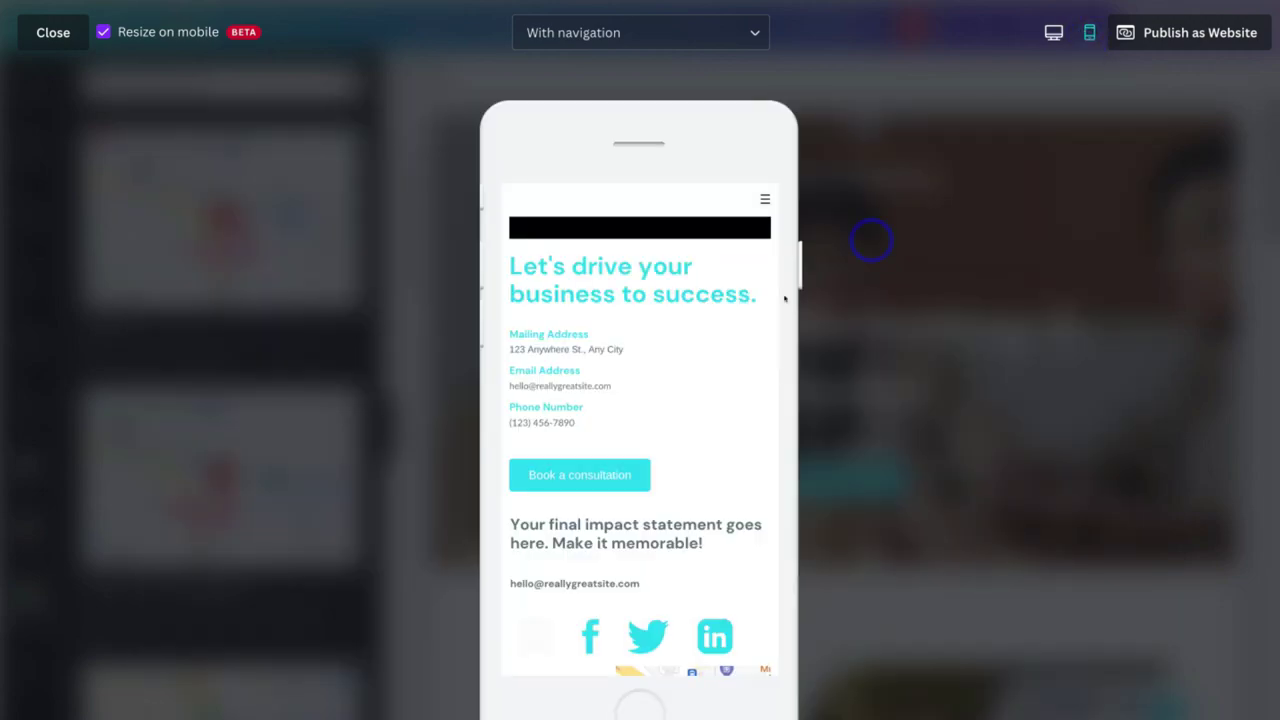
scroll(704, 352, "down", 2)
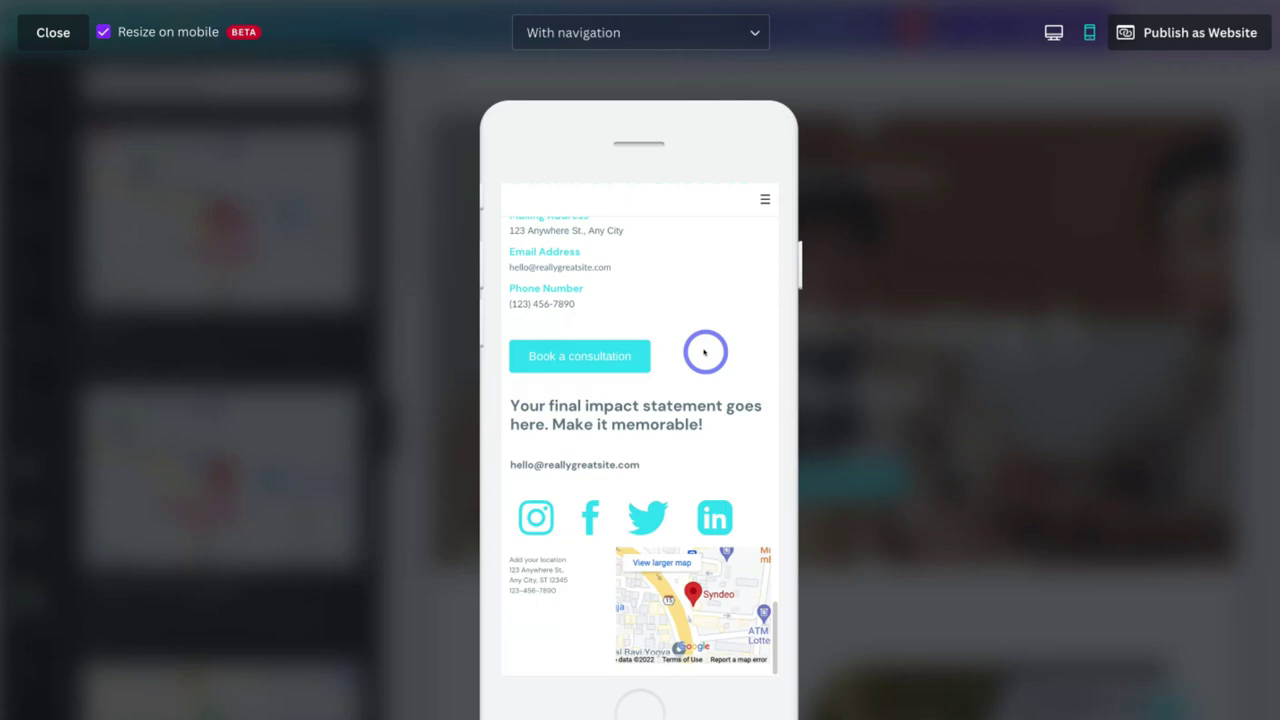
scroll(704, 352, "up", 10)
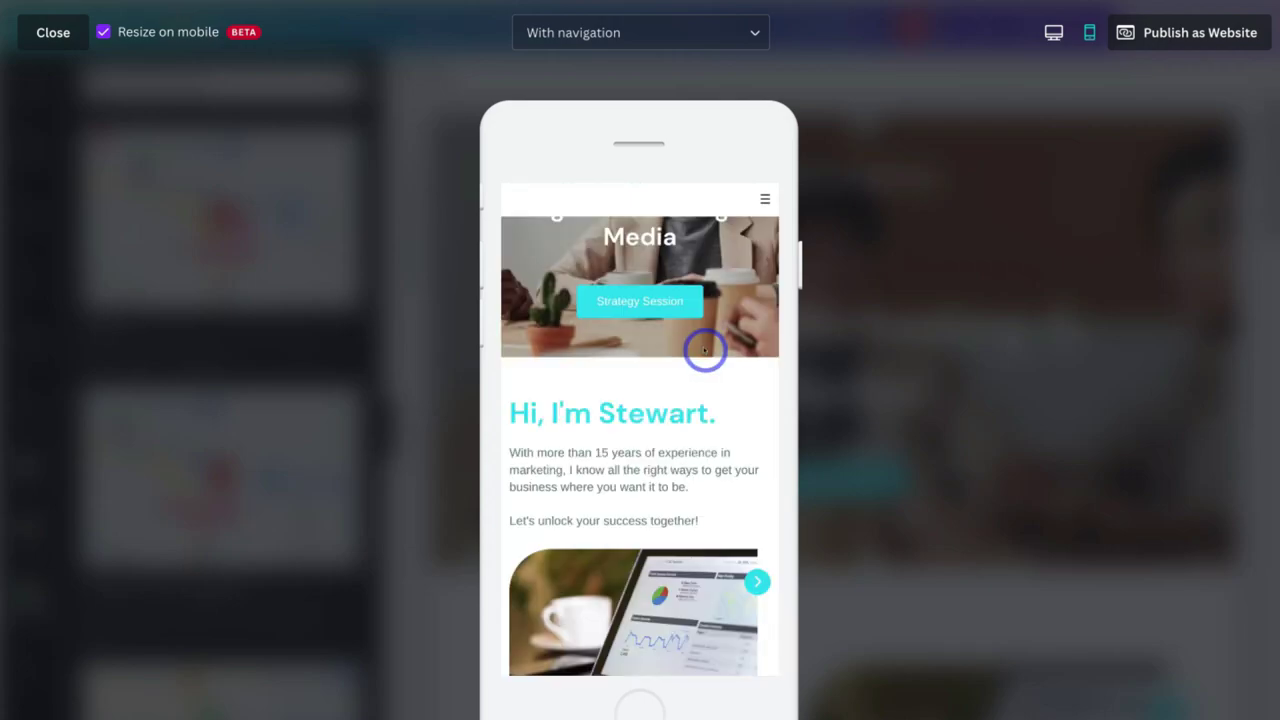
left_click(45, 36)
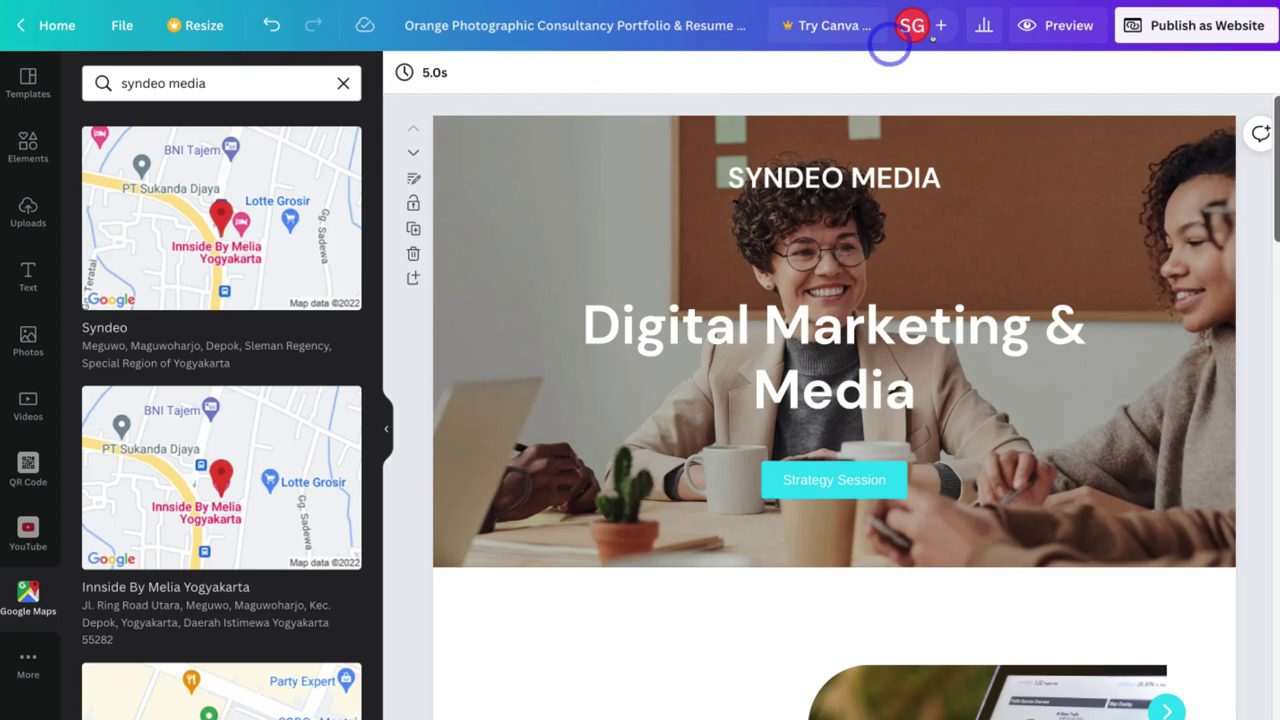
Start publishing the design as a website with the With navigation option on a free Canva domain, and continue to the review settings
left_click(1180, 23)
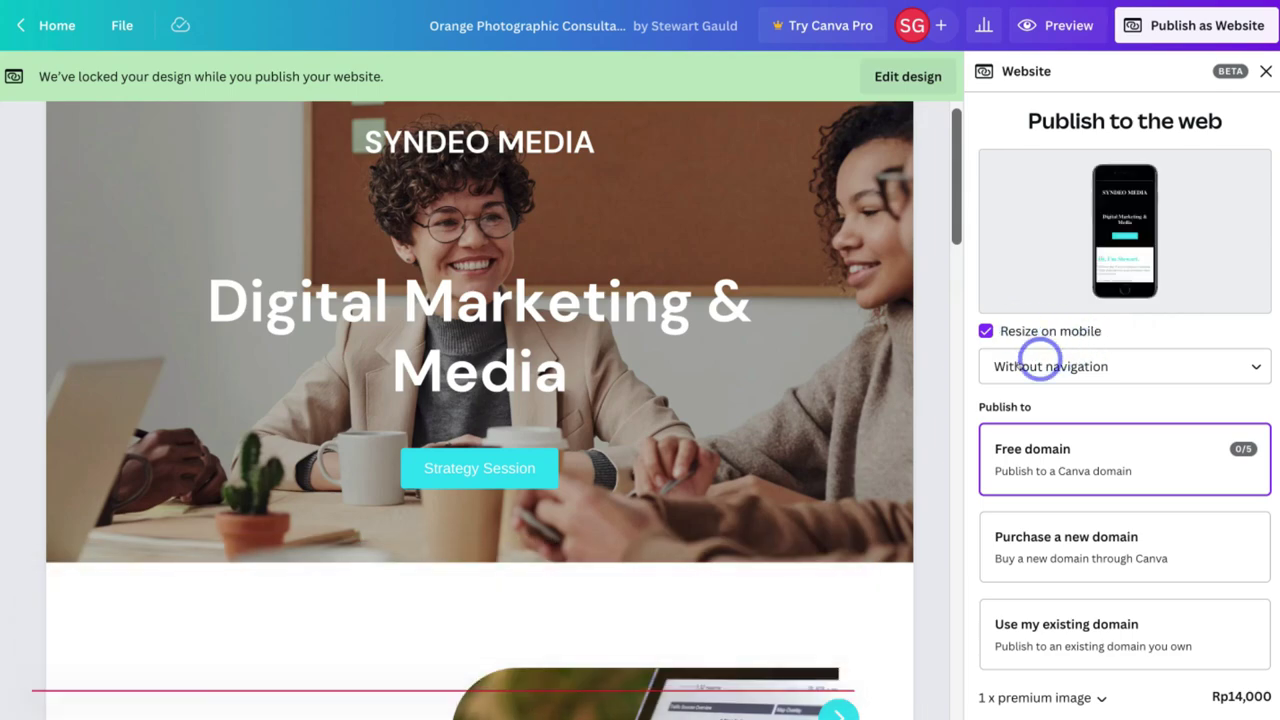
left_click(1164, 366)
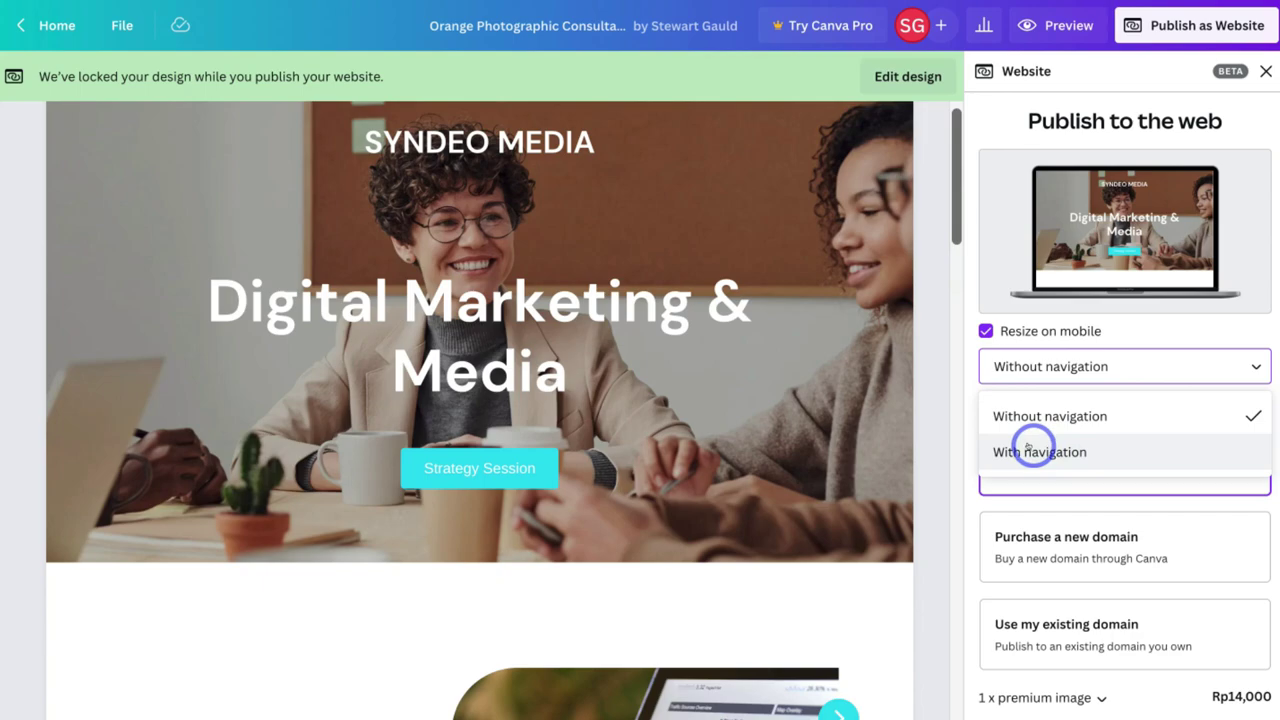
left_click(1110, 448)
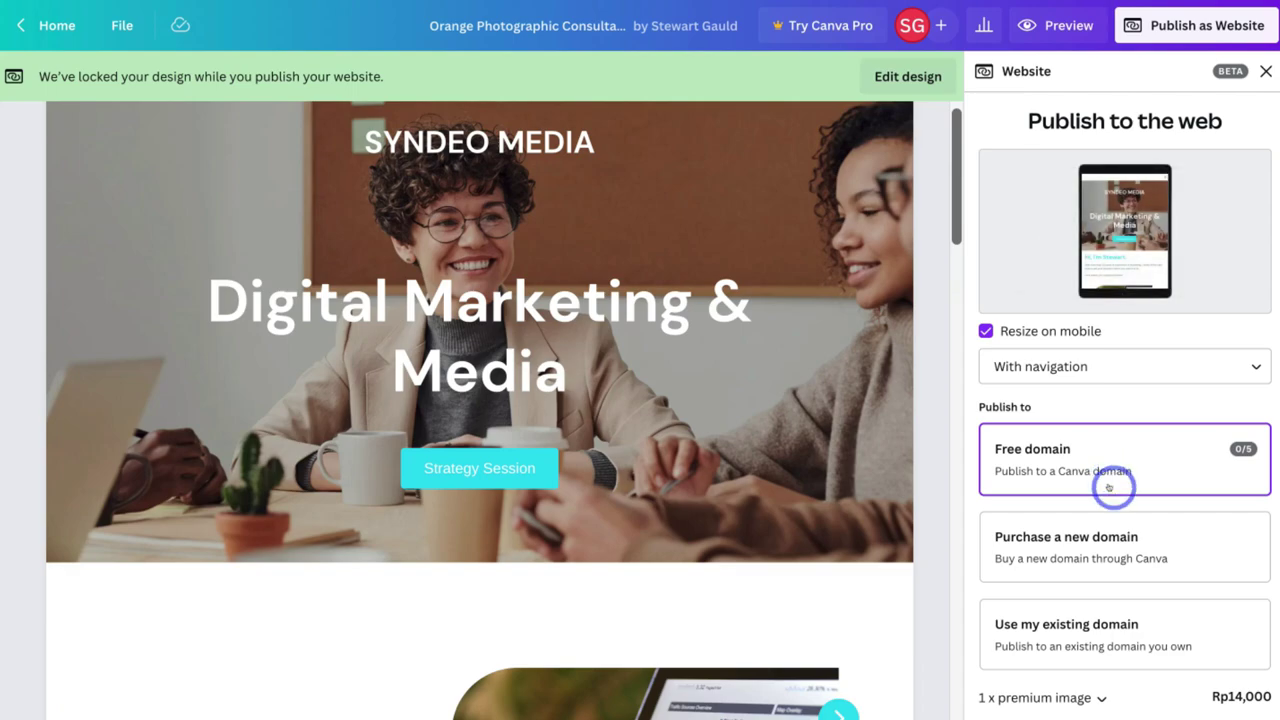
scroll(1110, 488, "down", 1)
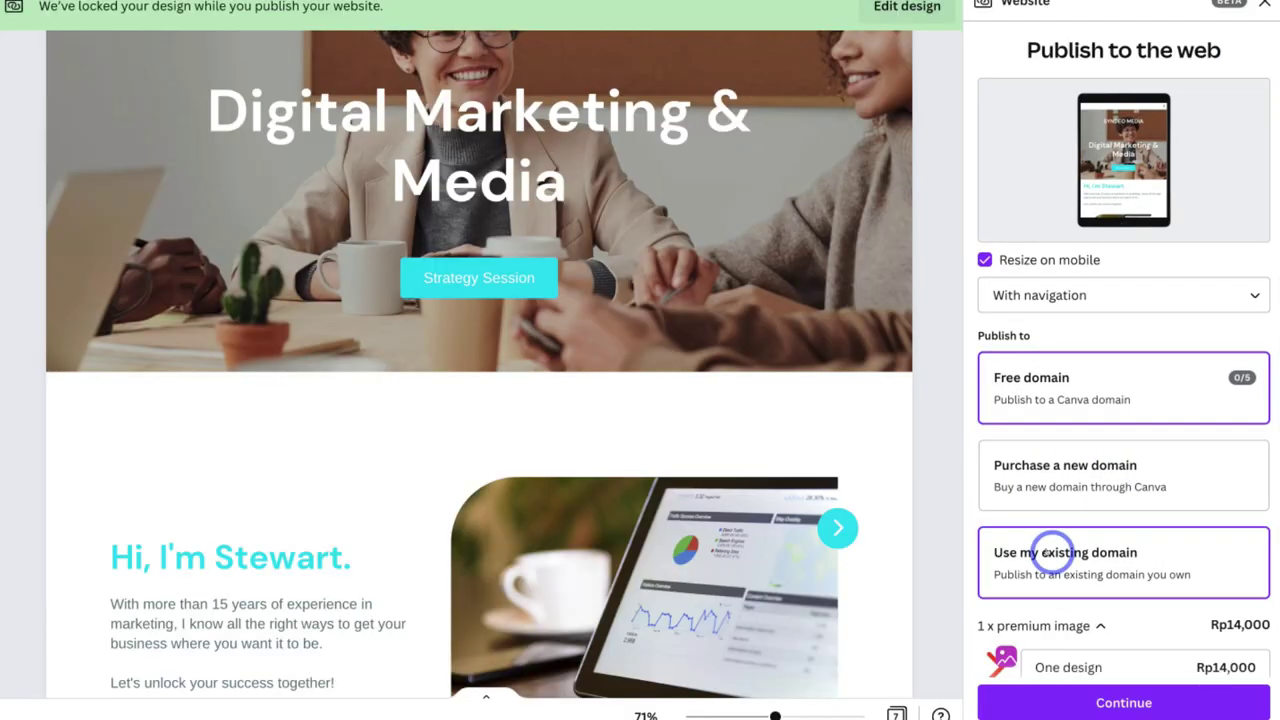
scroll(1052, 552, "down", 1)
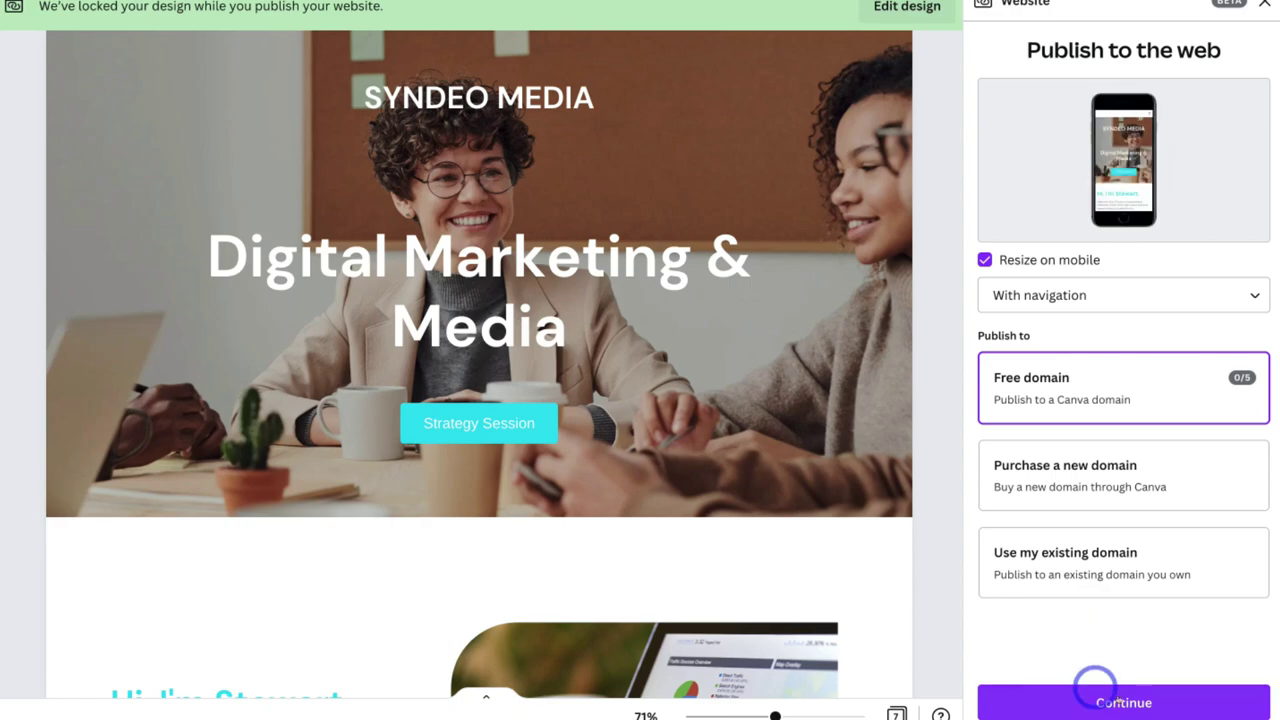
left_click(1094, 686)
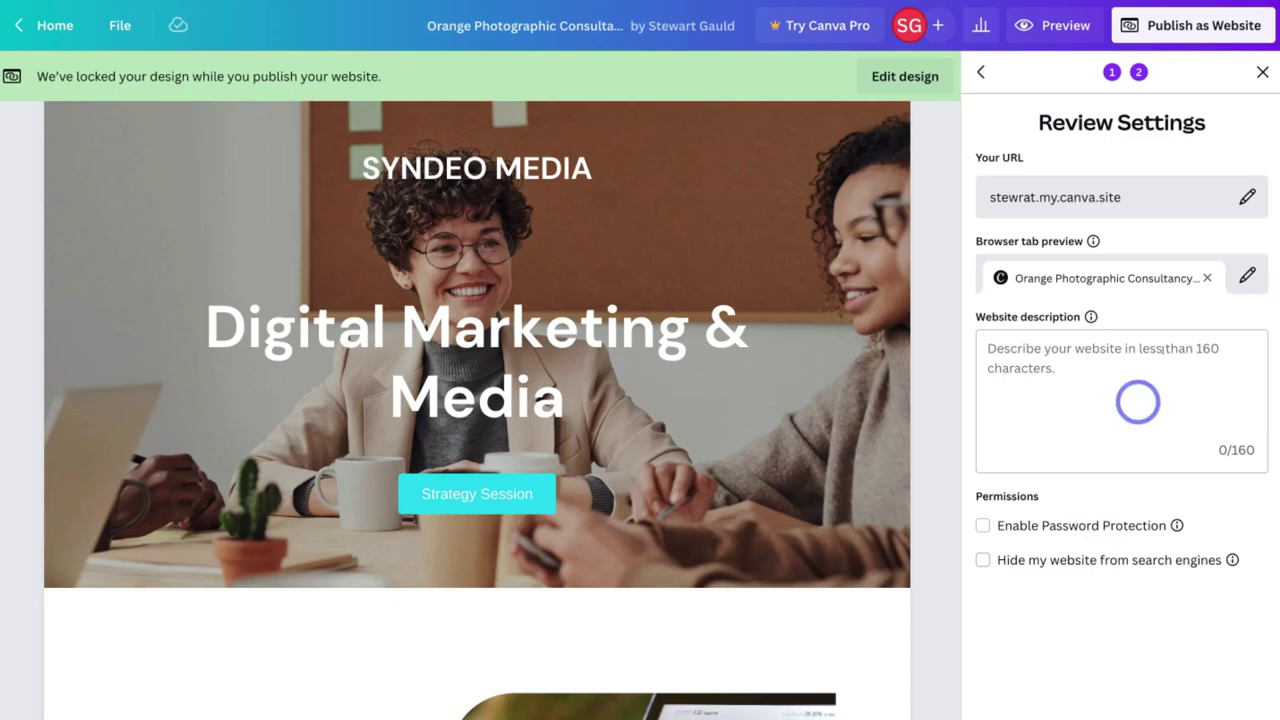
Set the website's URL path to syndeomedia and its browser tab title to Syndeo Media
left_click(1247, 196)
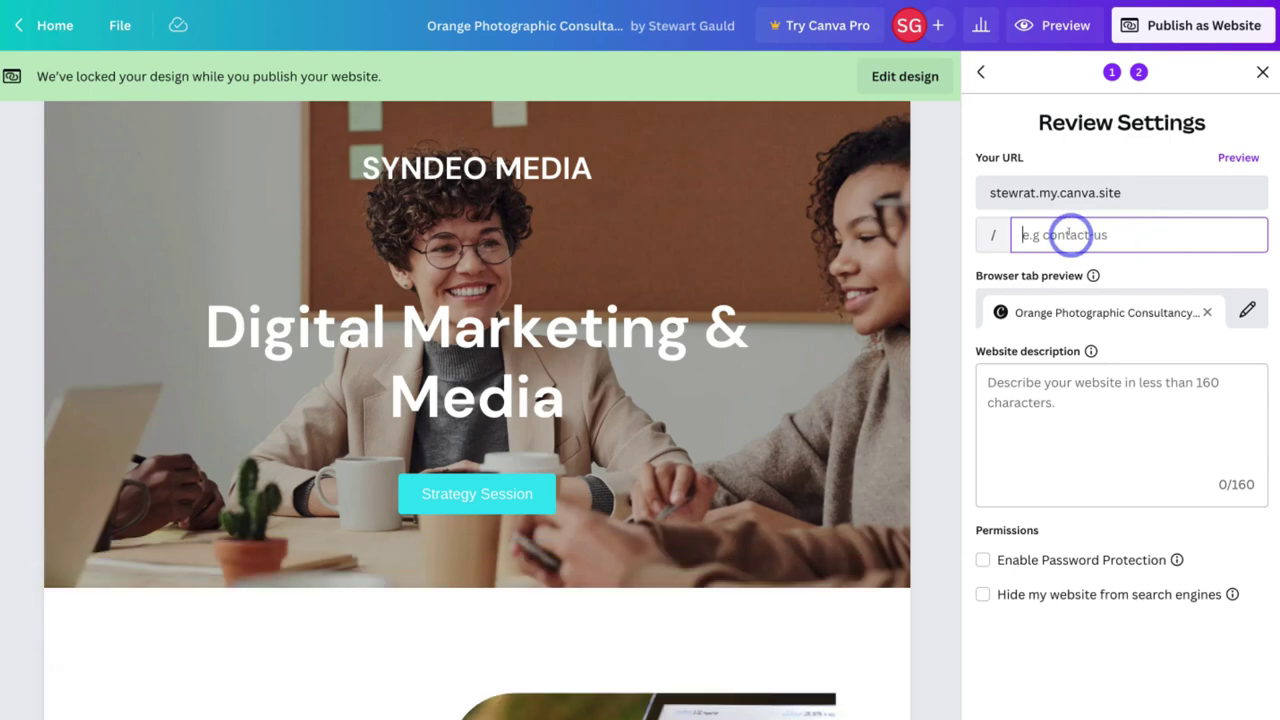
type("syndeomedia")
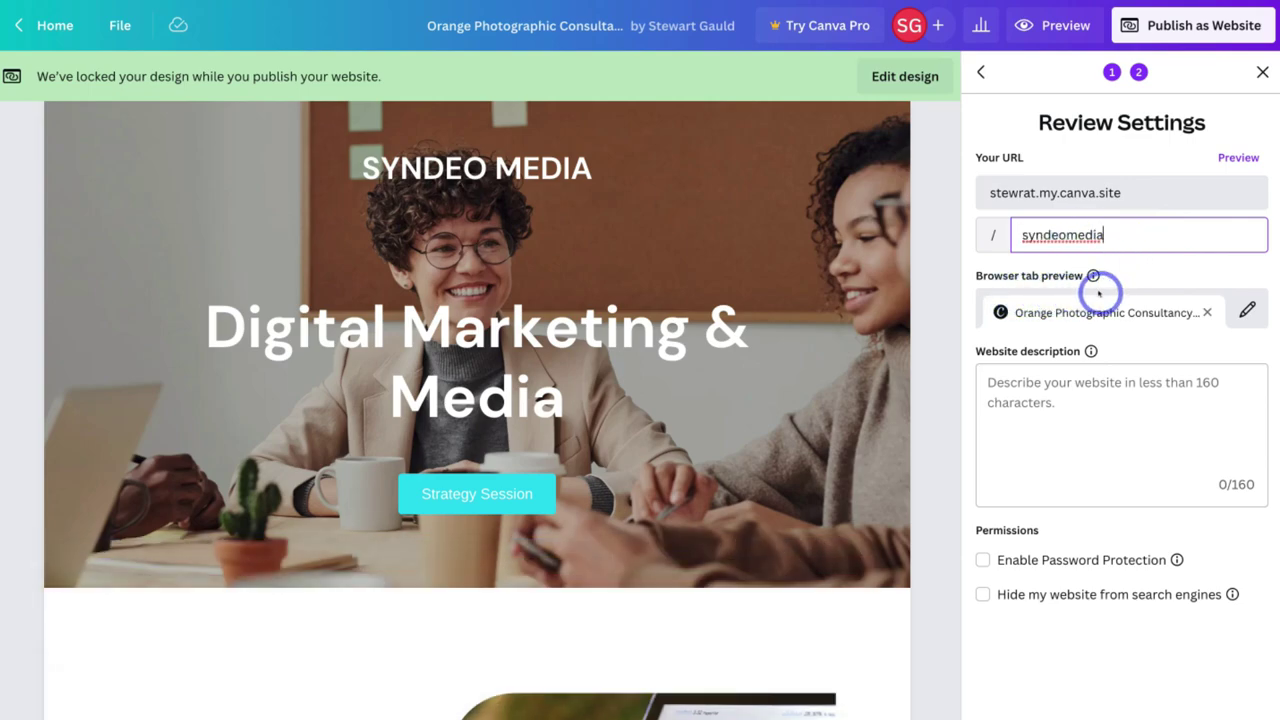
left_click(1247, 310)
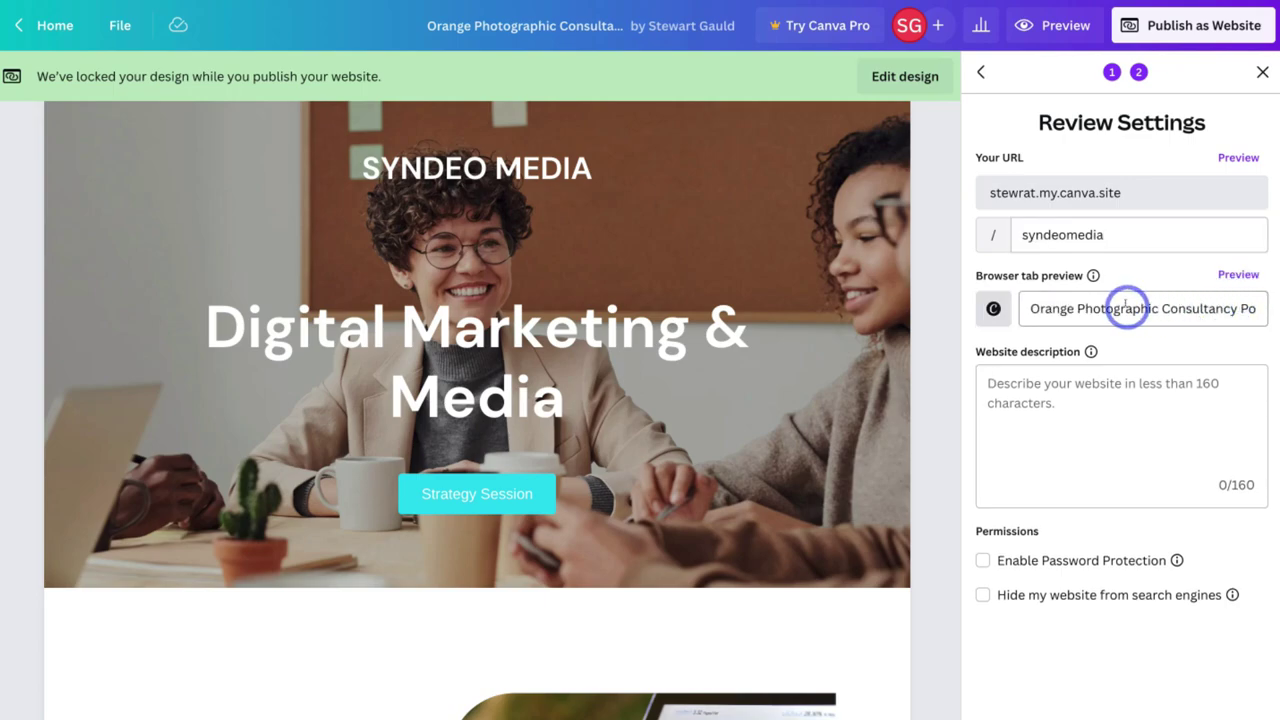
key("ctrl+a")
type("Syndeo Media")
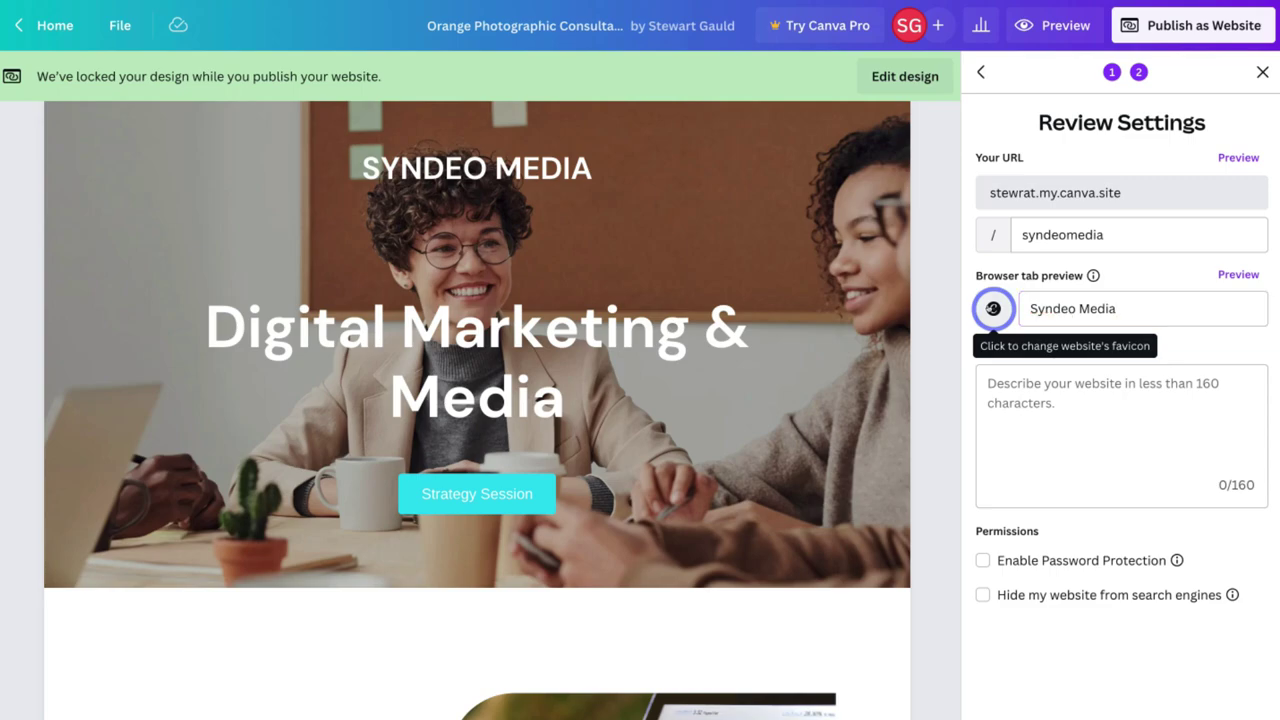
Upload the blue Syndeo Media logo image and apply it as the website's favicon
left_click(993, 309)
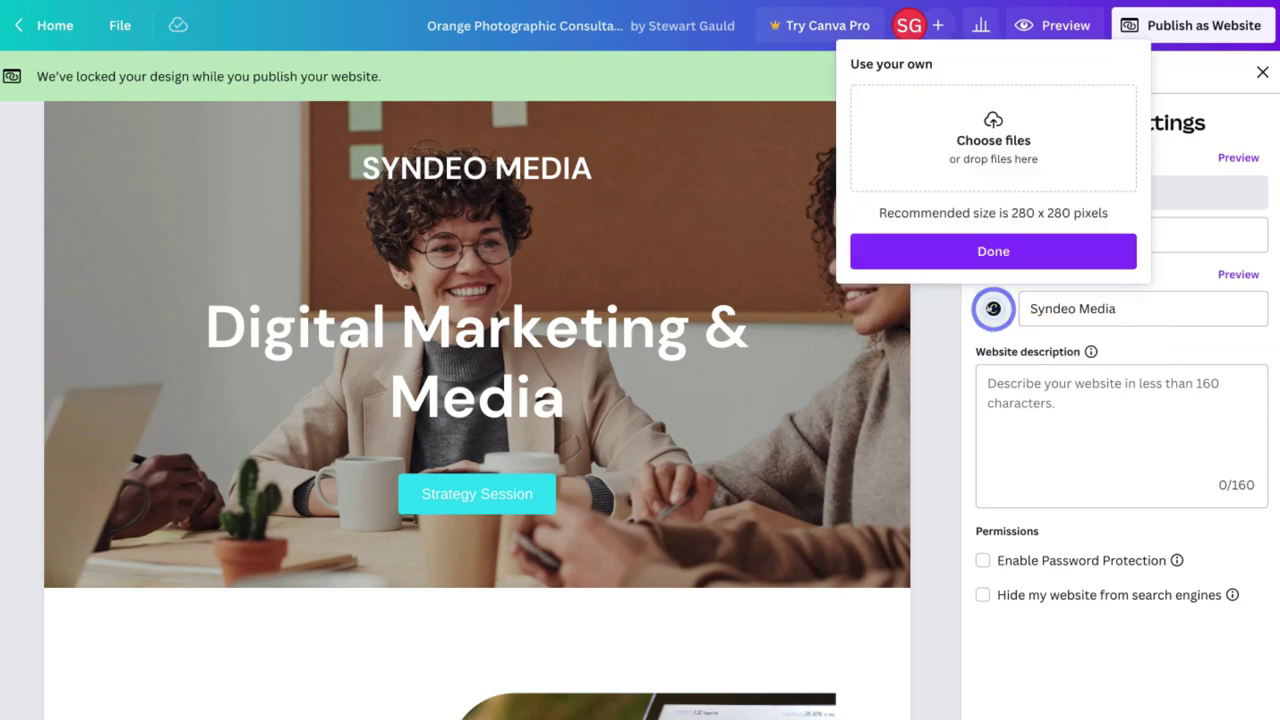
left_click(990, 158)
left_click(905, 372)
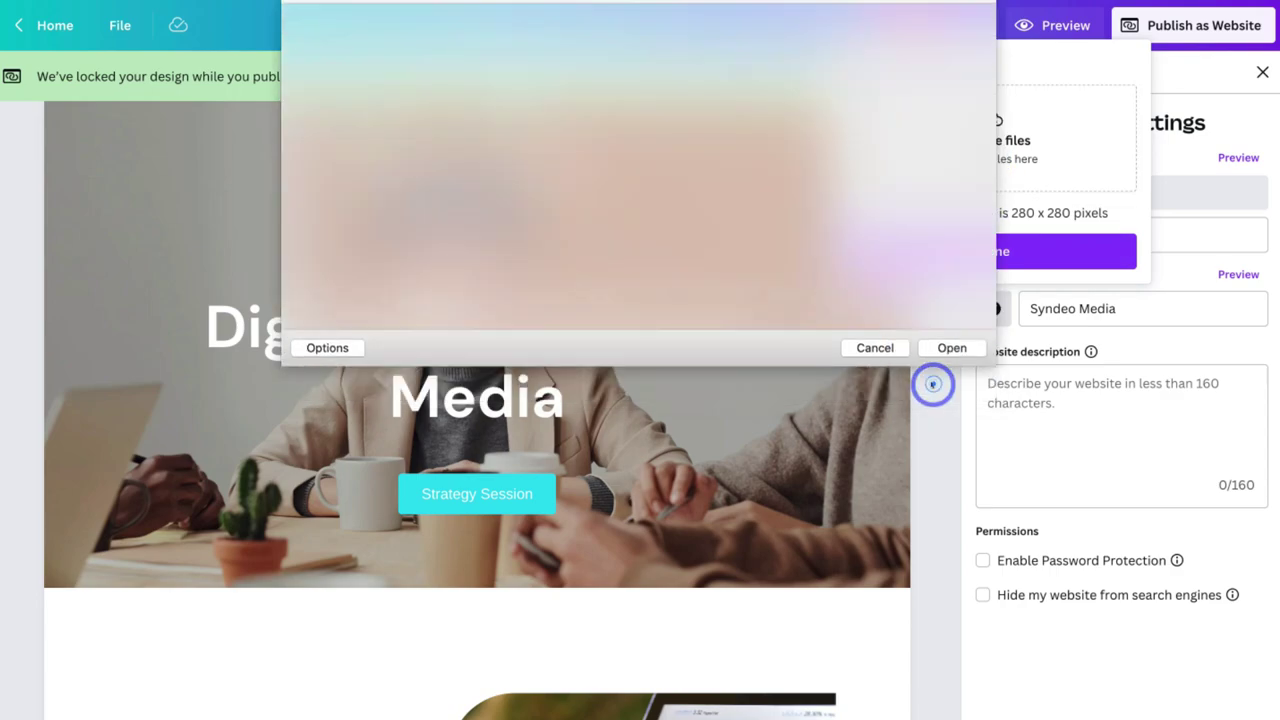
left_click(1005, 195)
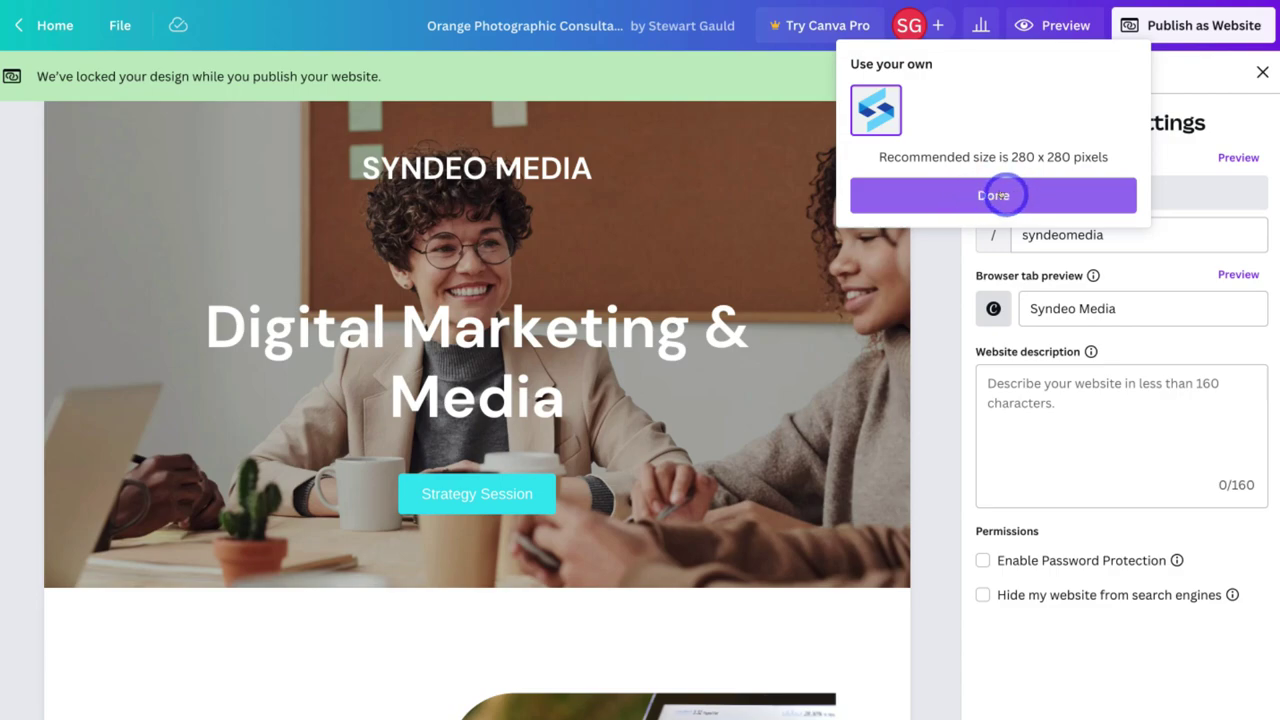
left_click(1003, 195)
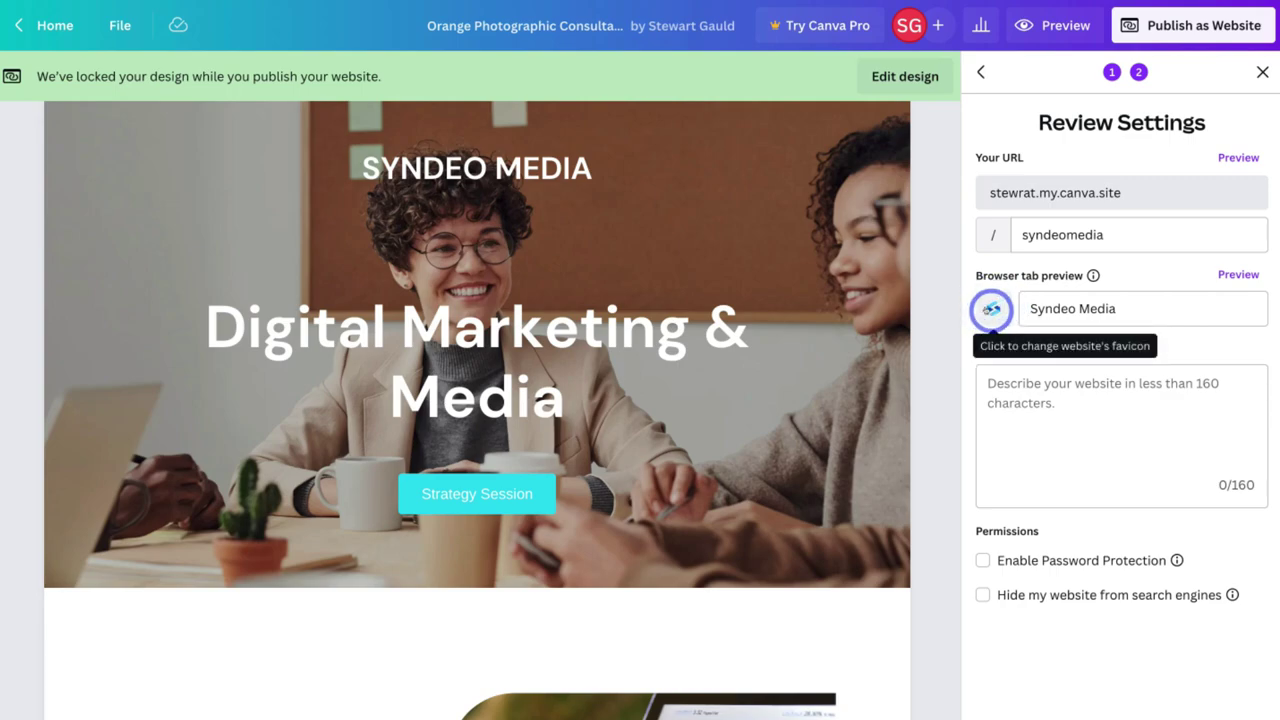
Enter the website description "We are digital marketing and media business aimed at supporting small businesses" and publish the website
left_click(1013, 387)
type("We are digital marketing and media business aimed at supporting small businesses")
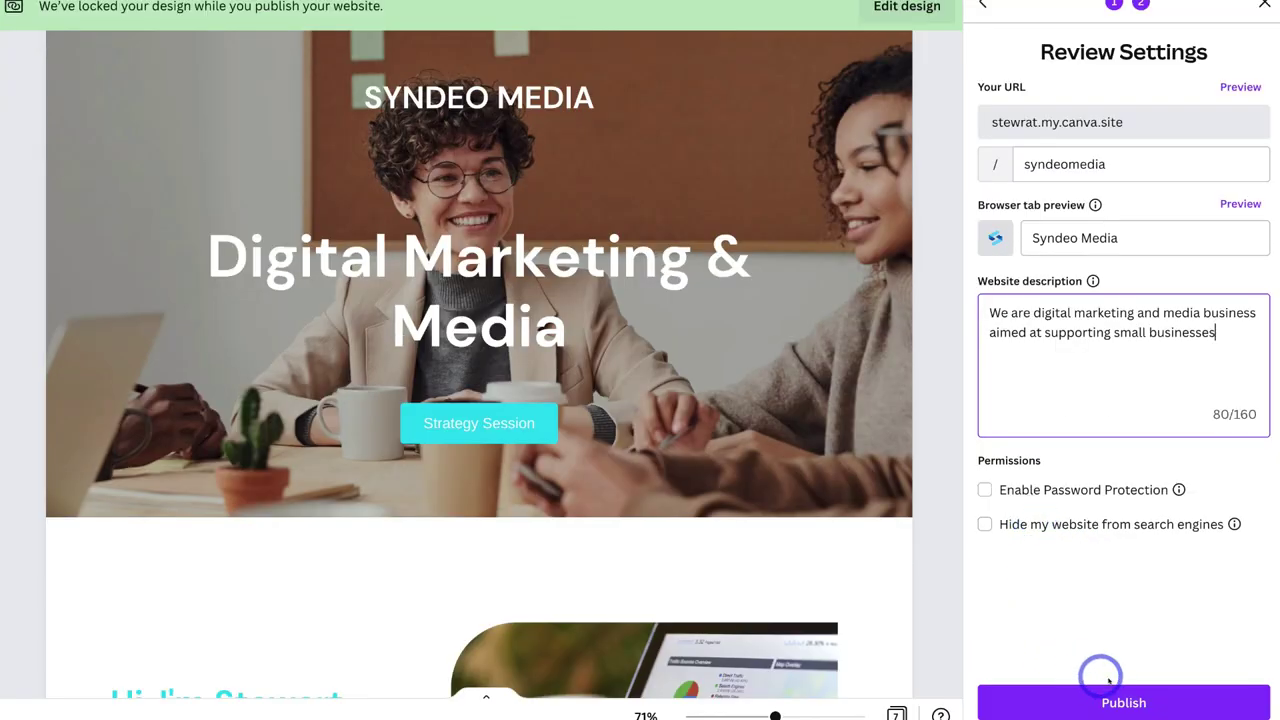
left_click(1140, 702)
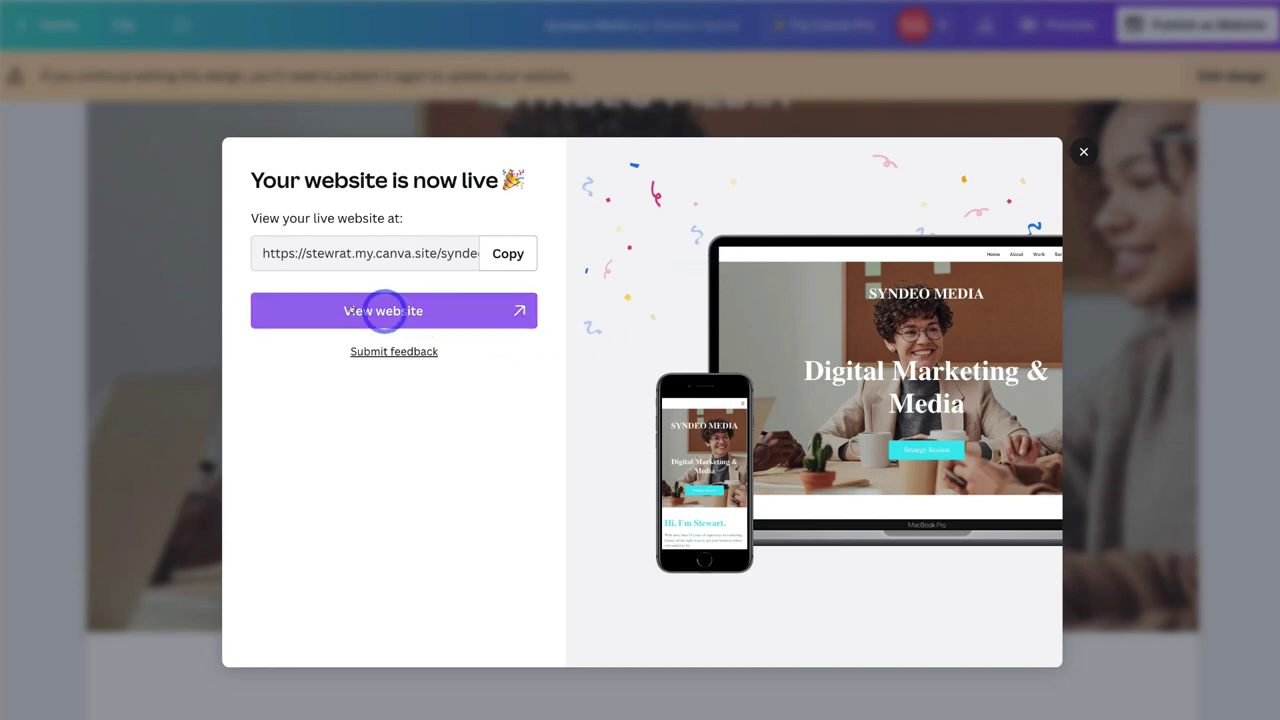
Open the live website and look through all its sections, playing the Branding & Marketing video, and return to the opening section
left_click(471, 310)
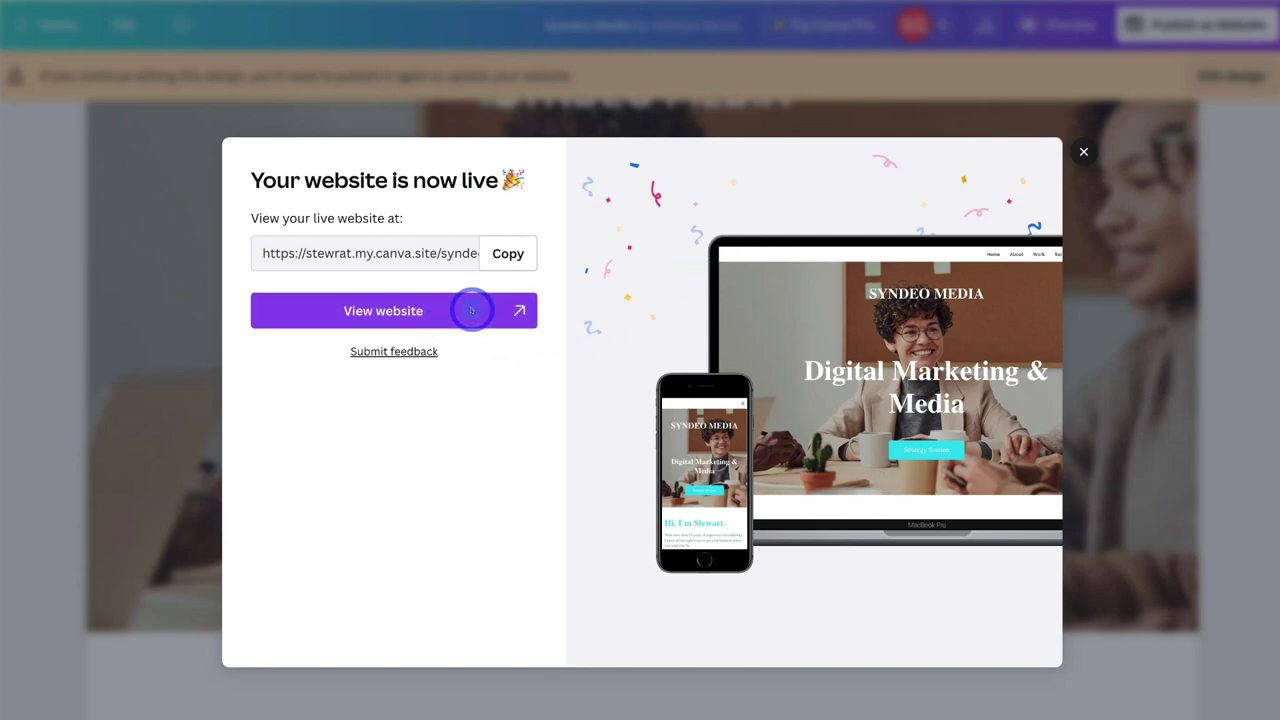
scroll(1146, 470, "down", 10)
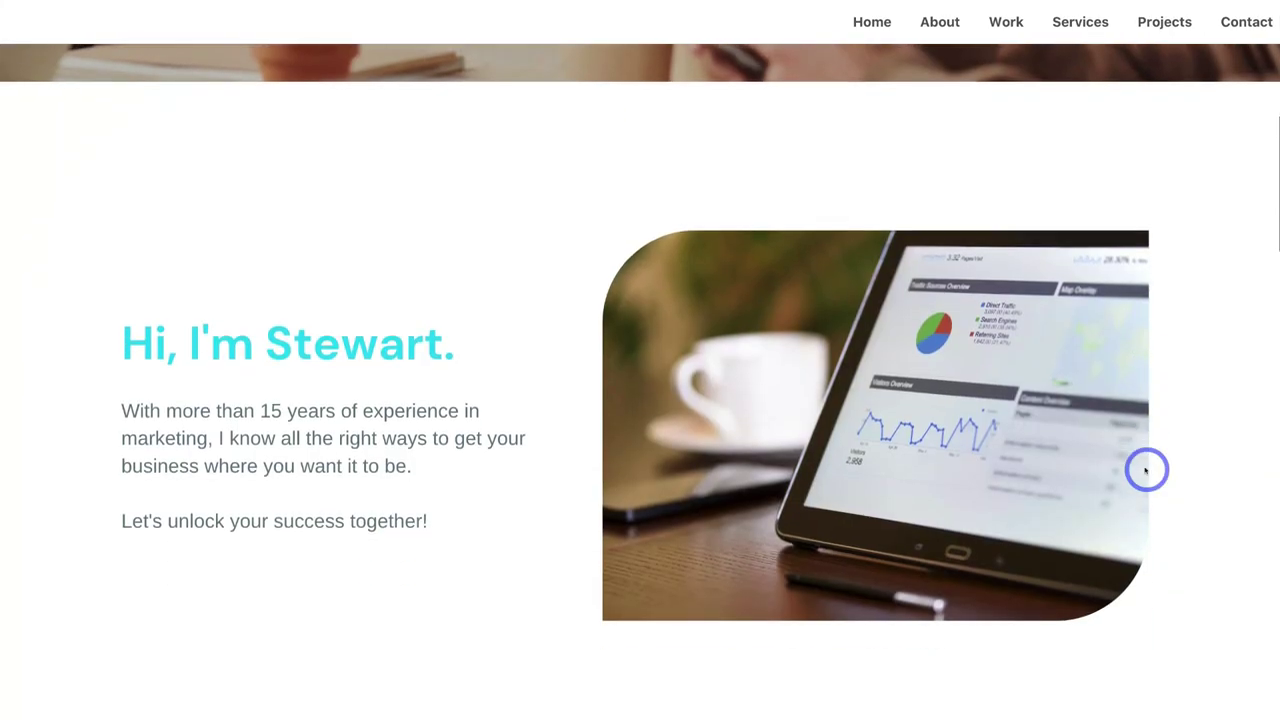
scroll(1146, 470, "down", 2)
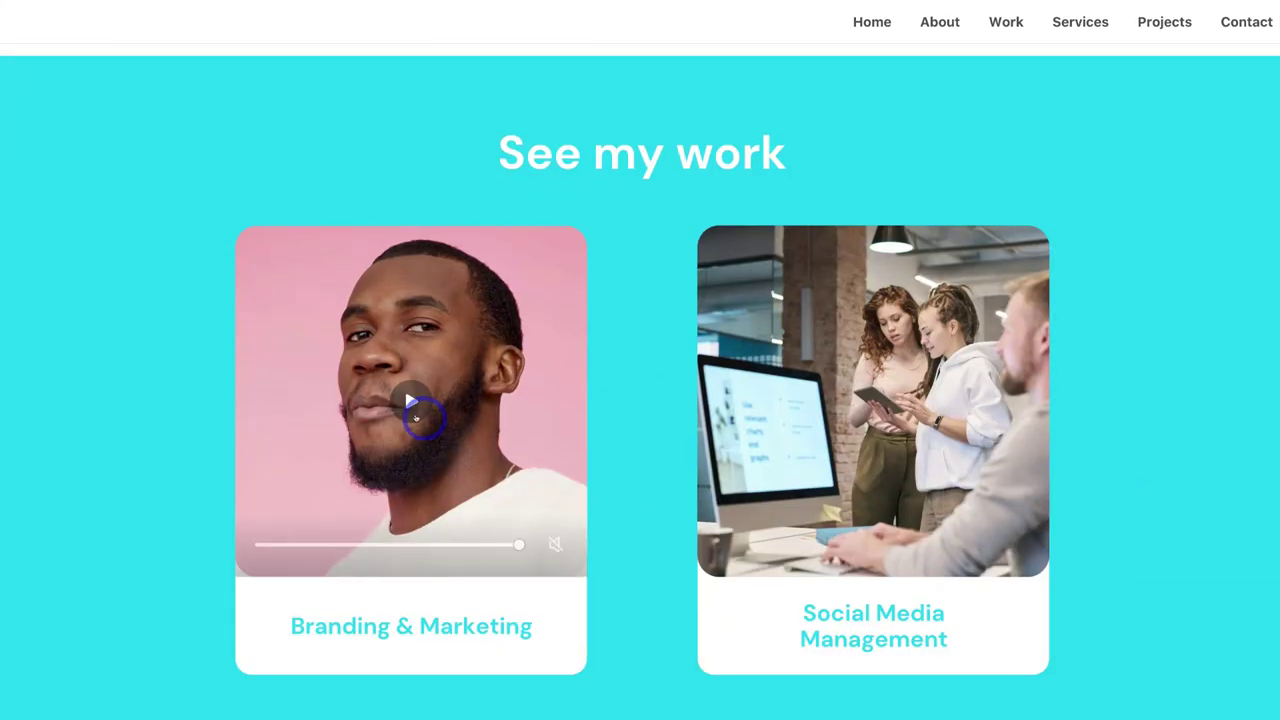
left_click(410, 401)
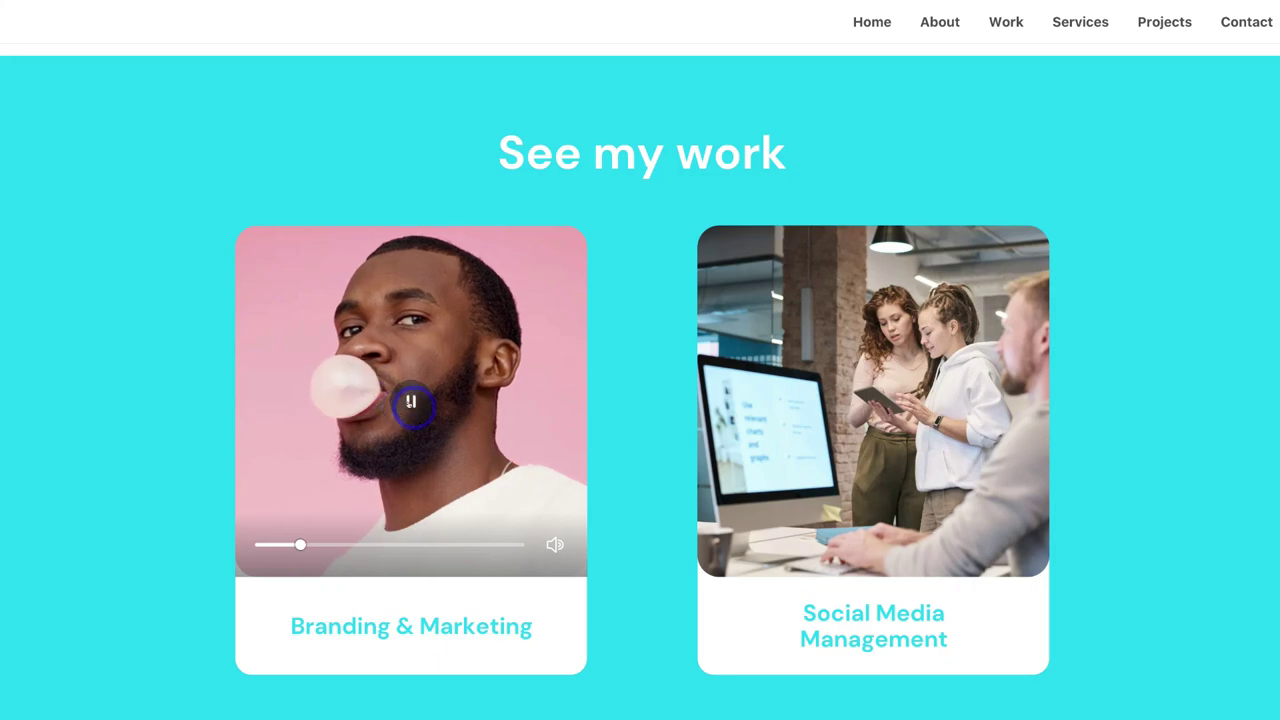
scroll(655, 406, "down", 8)
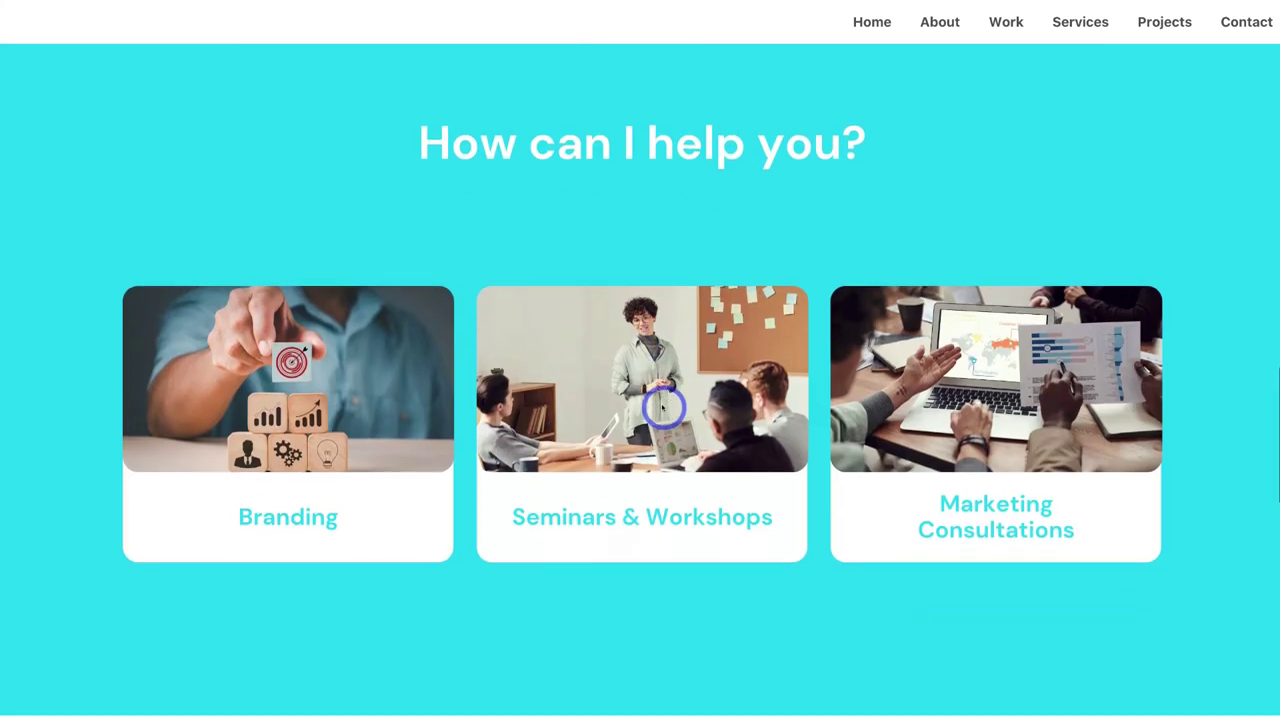
scroll(662, 404, "down", 7)
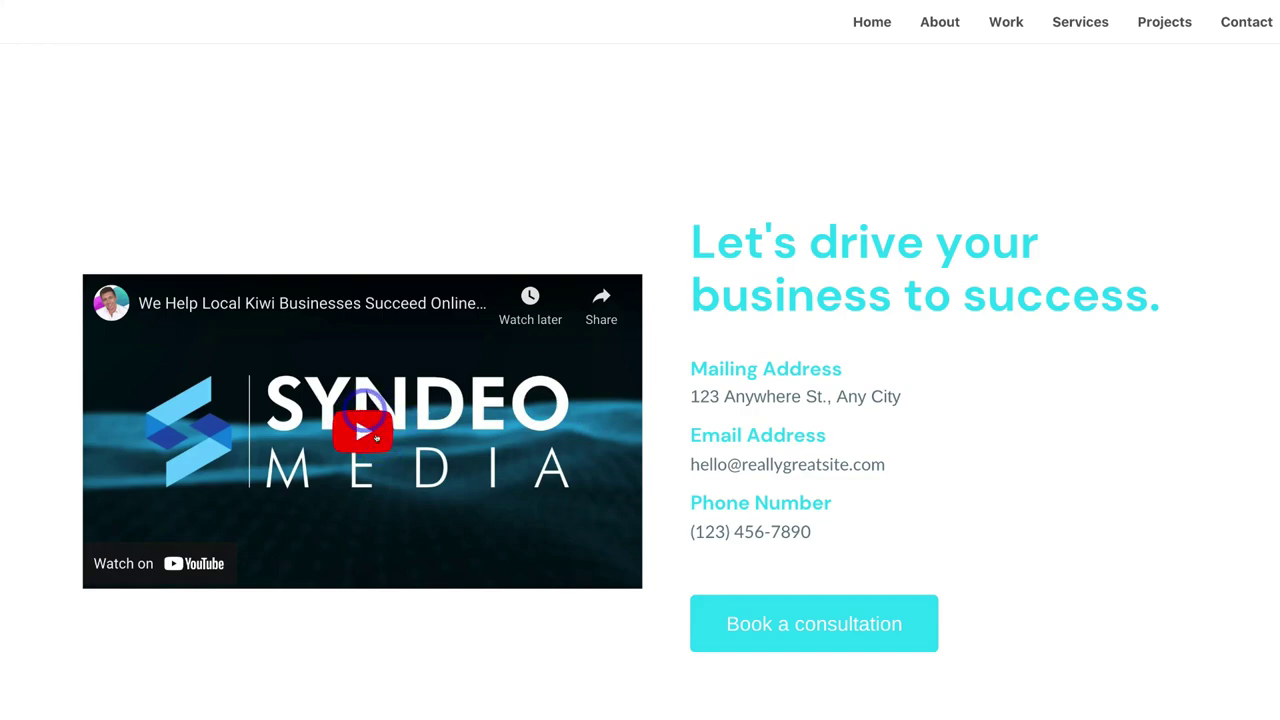
scroll(373, 428, "up", 15)
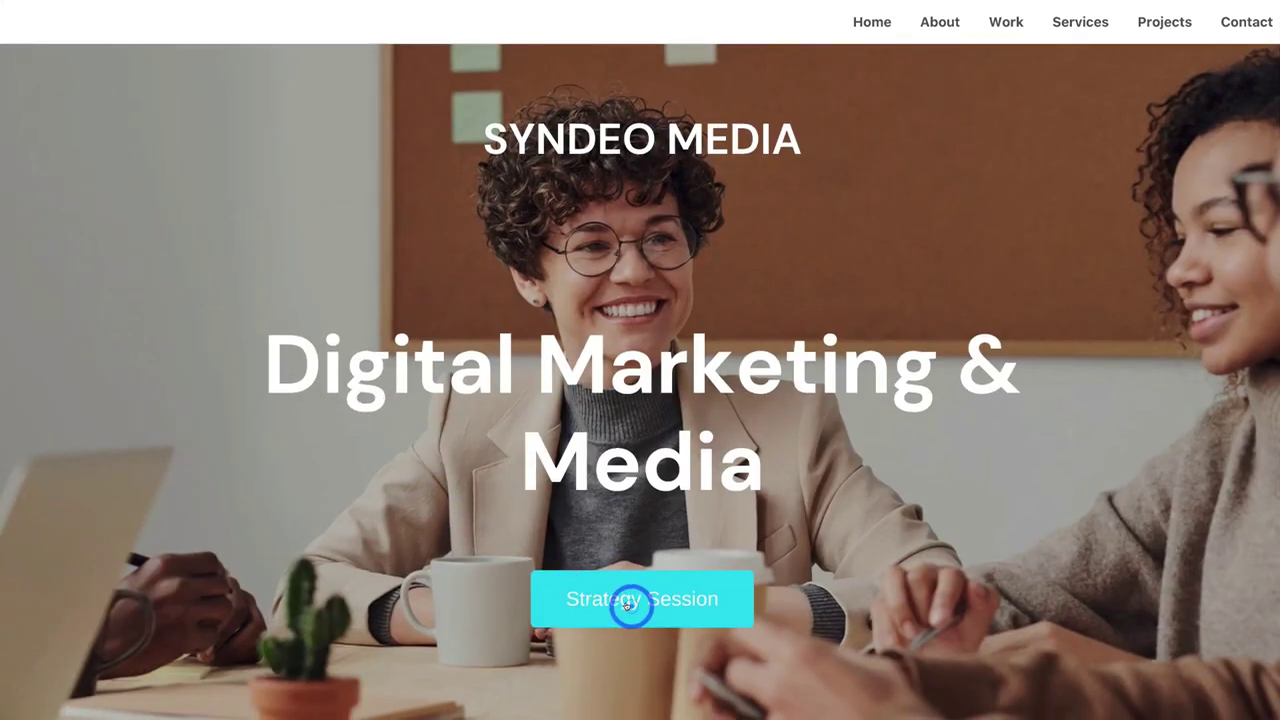
Test the Strategy Session and Book a consultation buttons on the live website and check the footer with its map
left_click(627, 605)
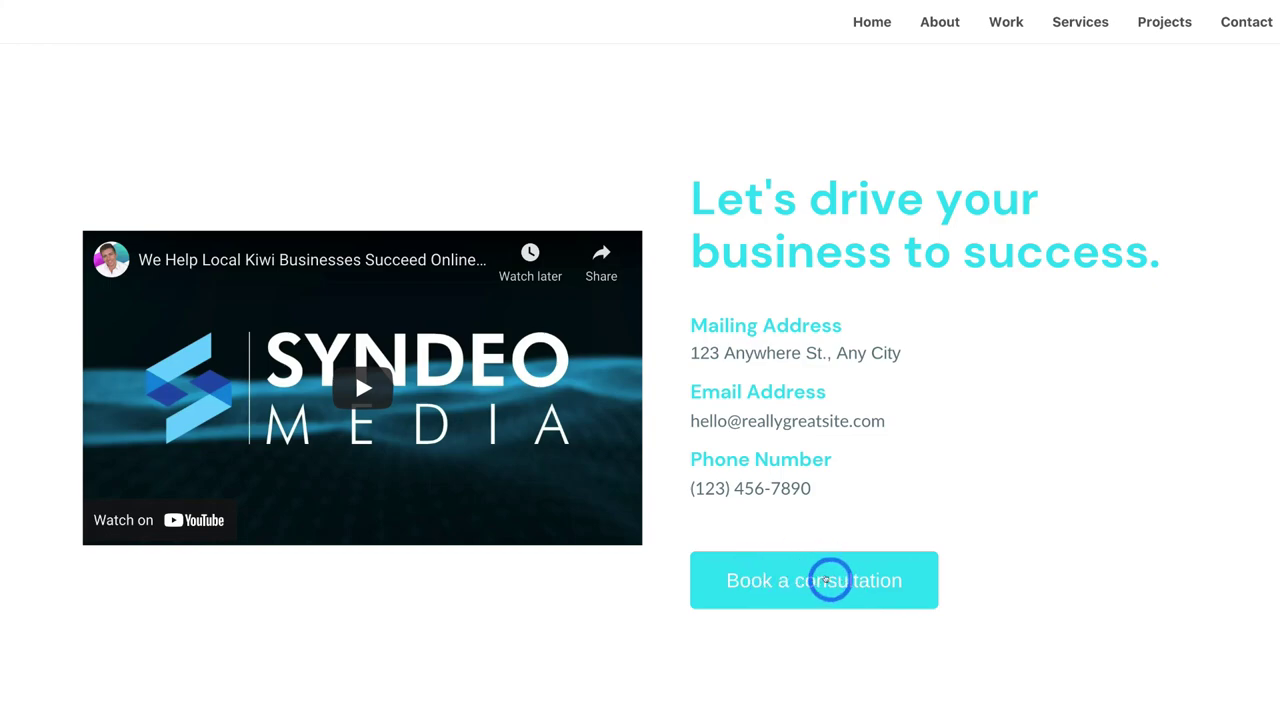
left_click(828, 580)
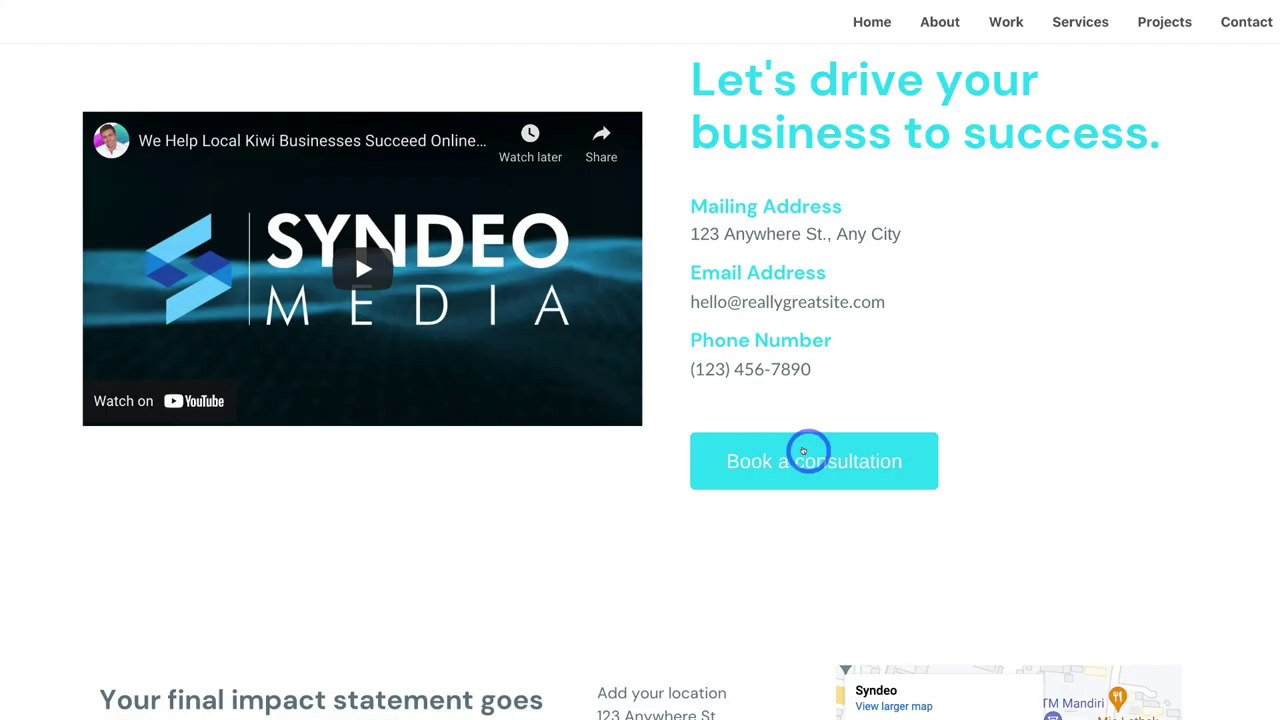
scroll(809, 451, "down", 2)
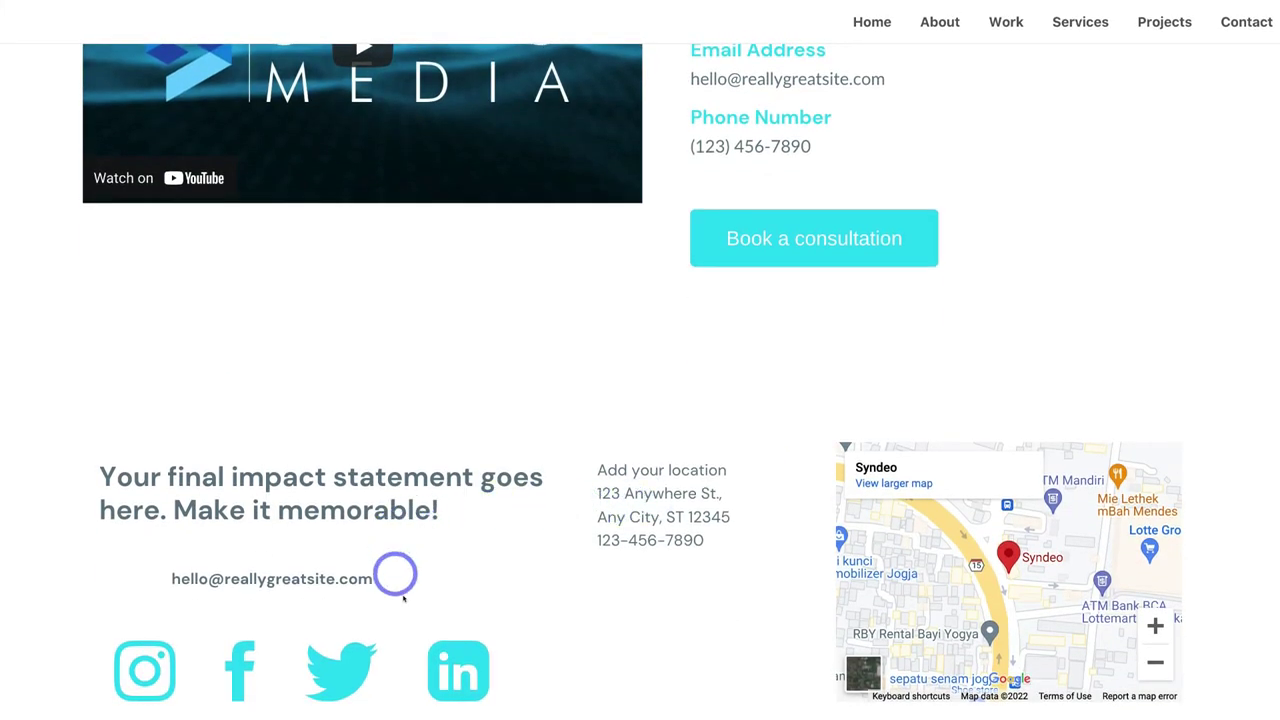